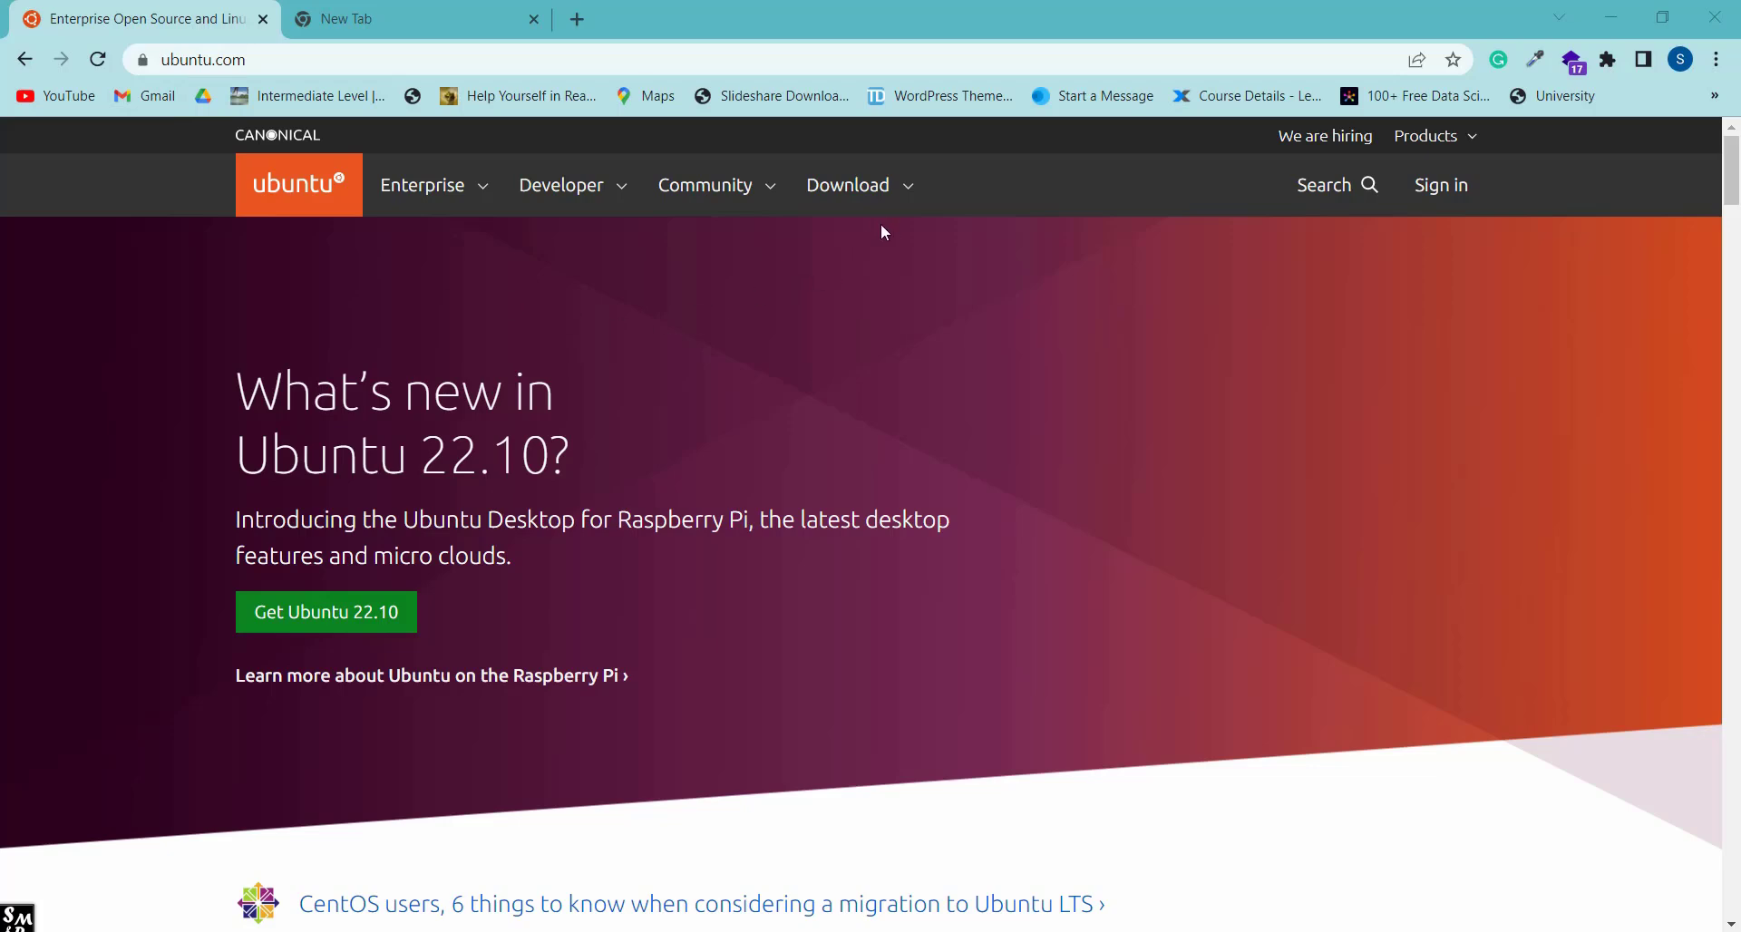
Go to the Get Ubuntu Server page from the ubuntu.com Download menu.
left_click(912, 190)
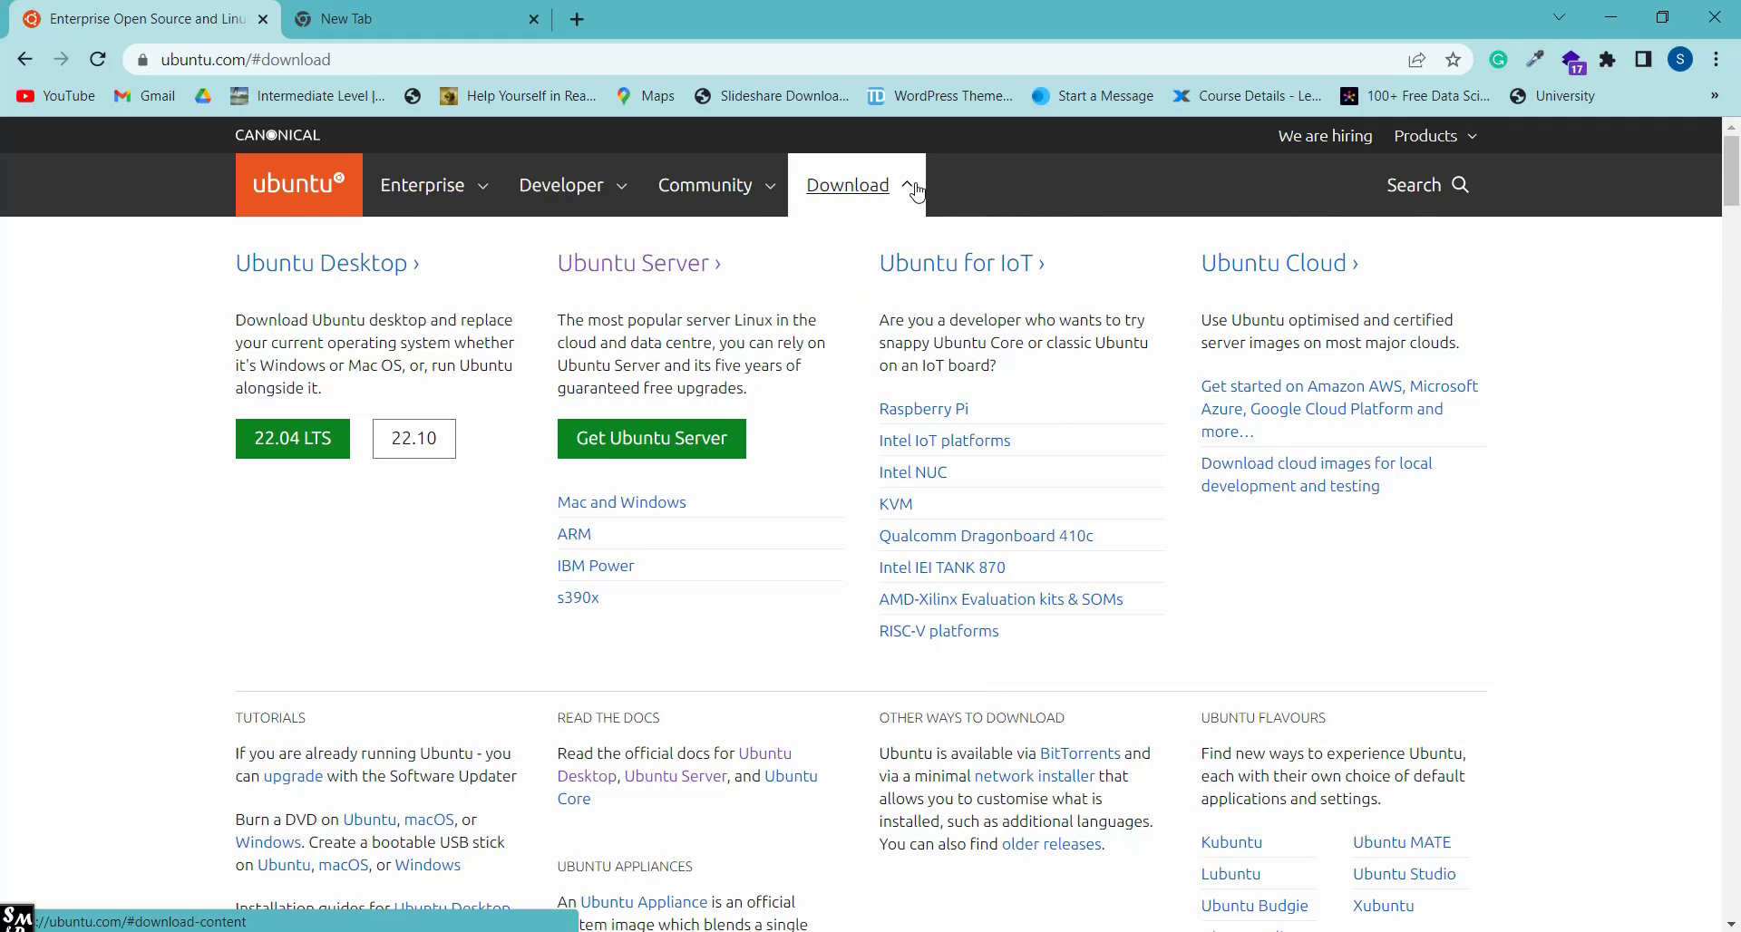
left_click(630, 453)
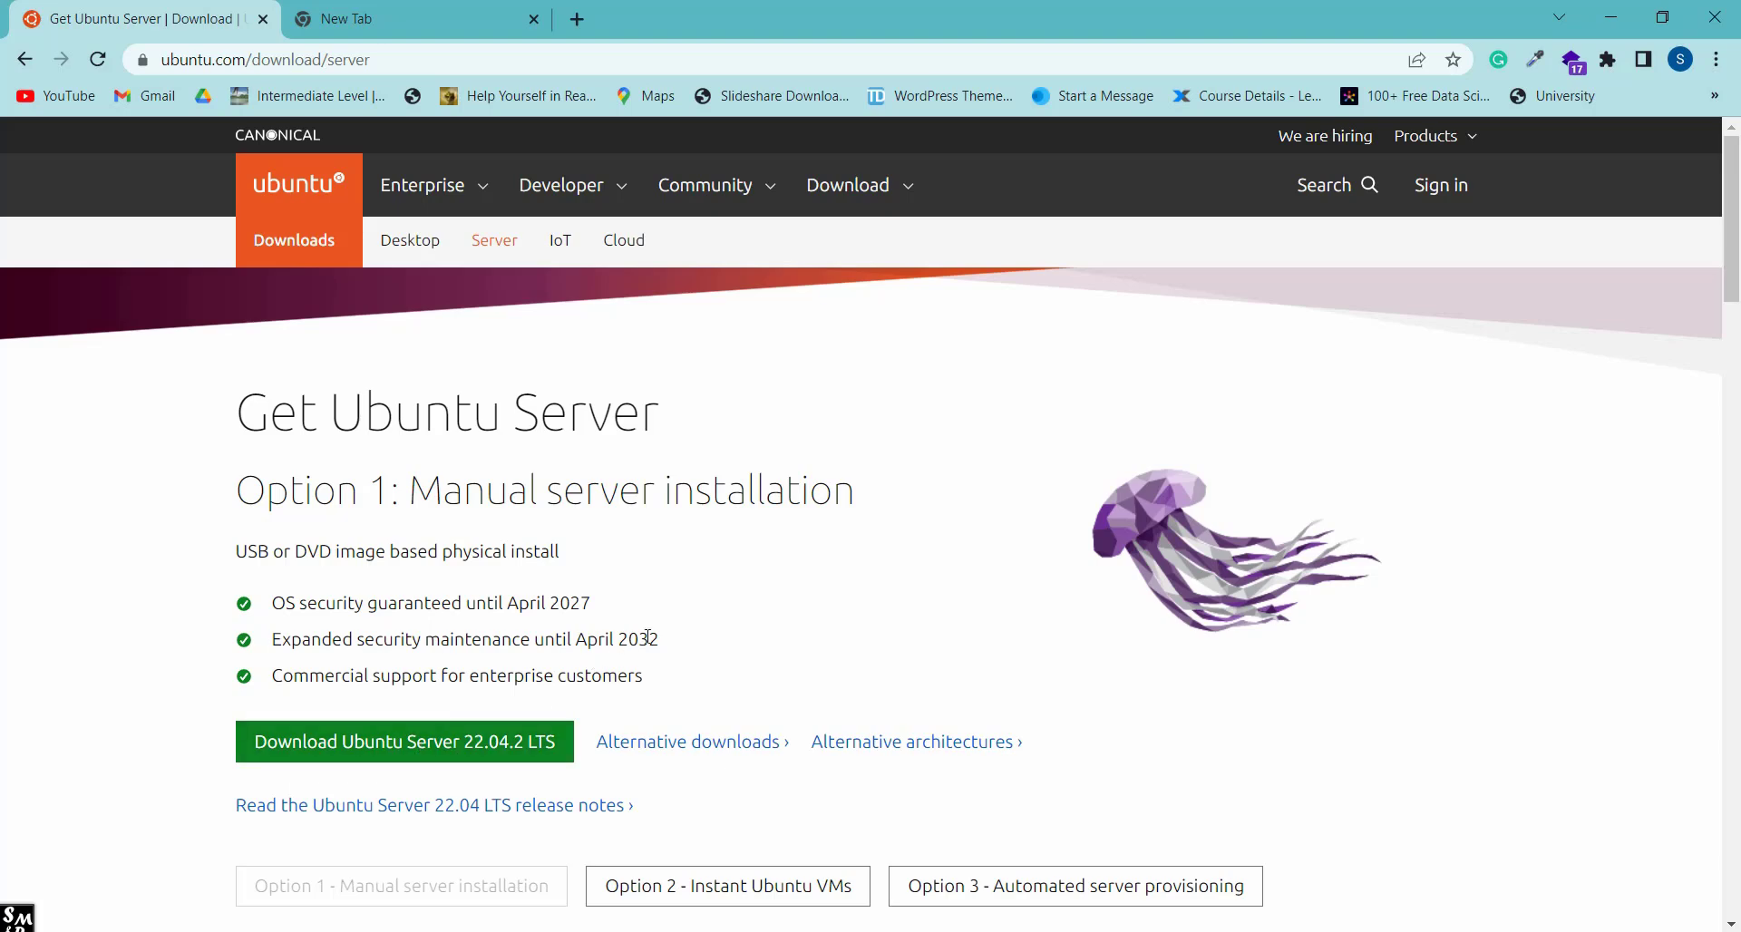
Start downloading Ubuntu Server 22.04.2 LTS, then switch to the VirtualBox Manager.
left_click_drag(660, 636, 642, 639)
scroll(521, 671, "down", 1)
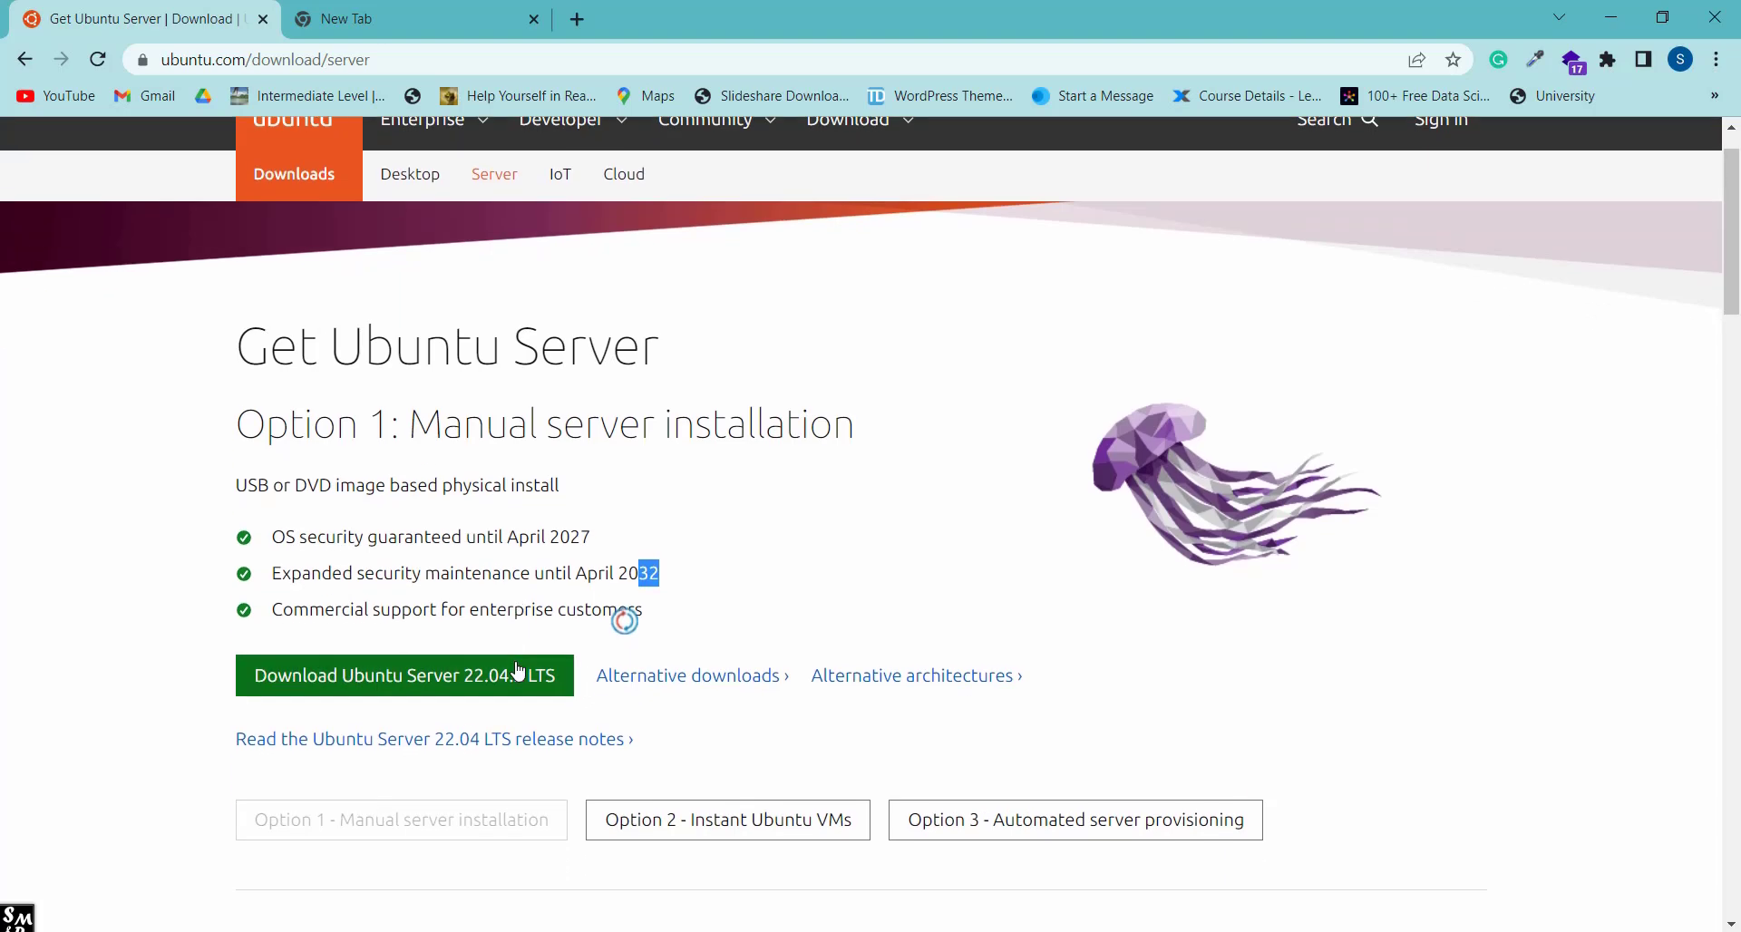
left_click(558, 606)
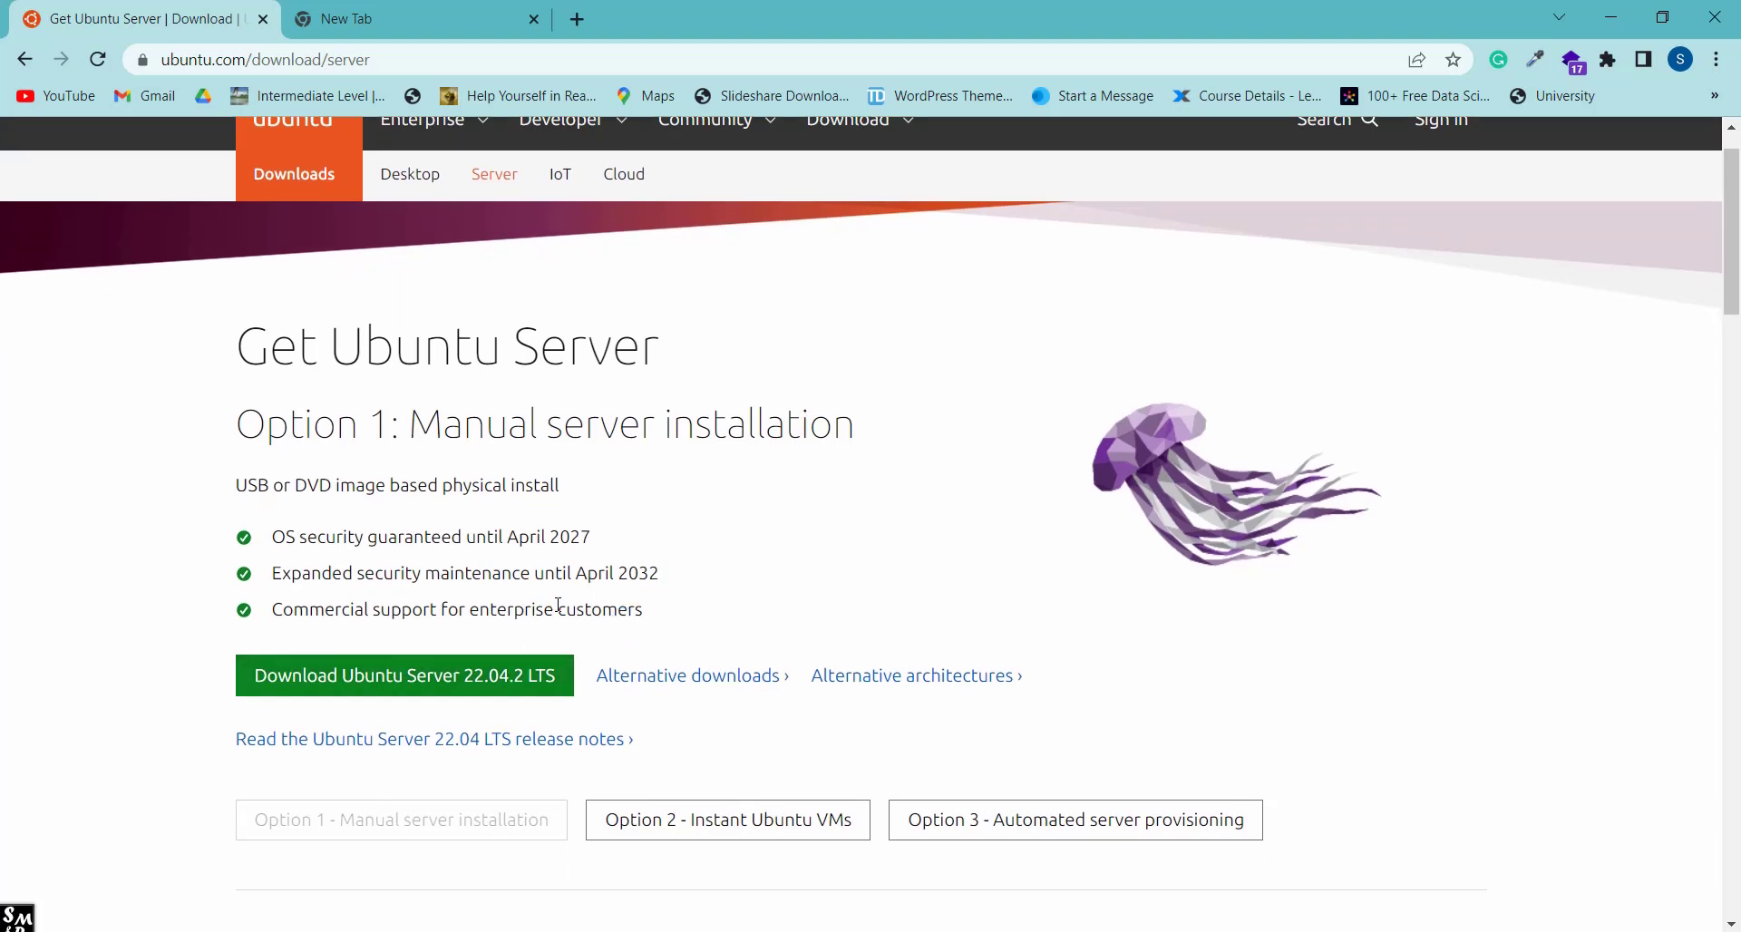
left_click(498, 688)
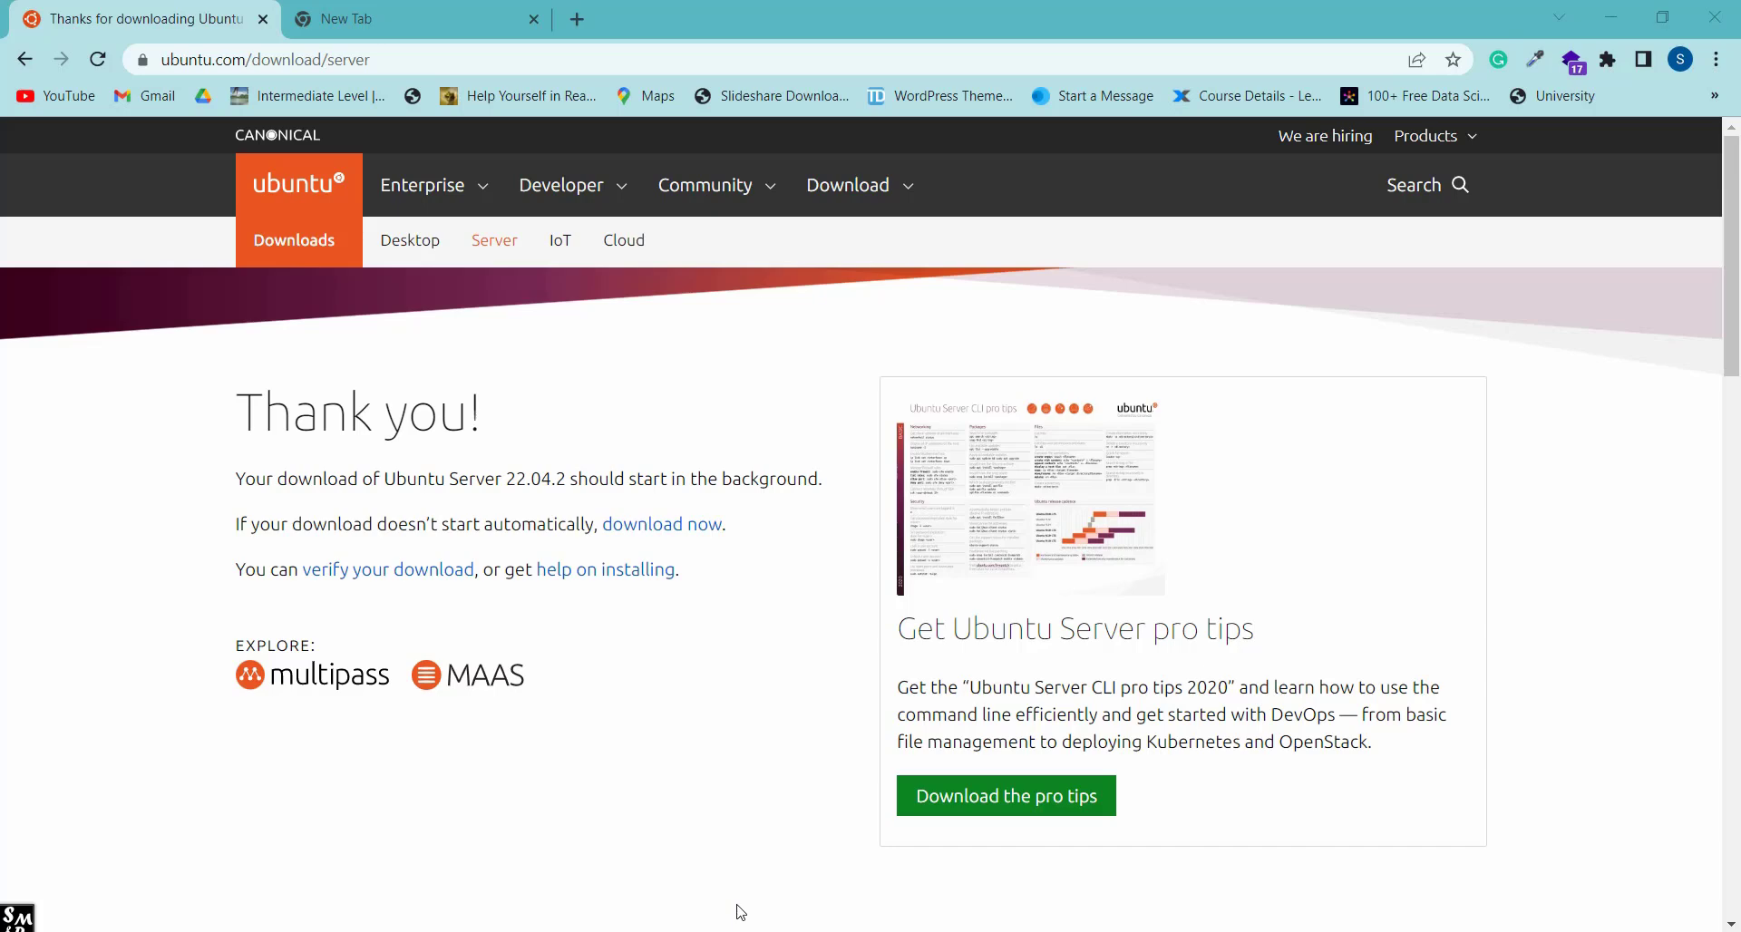
left_click(749, 843)
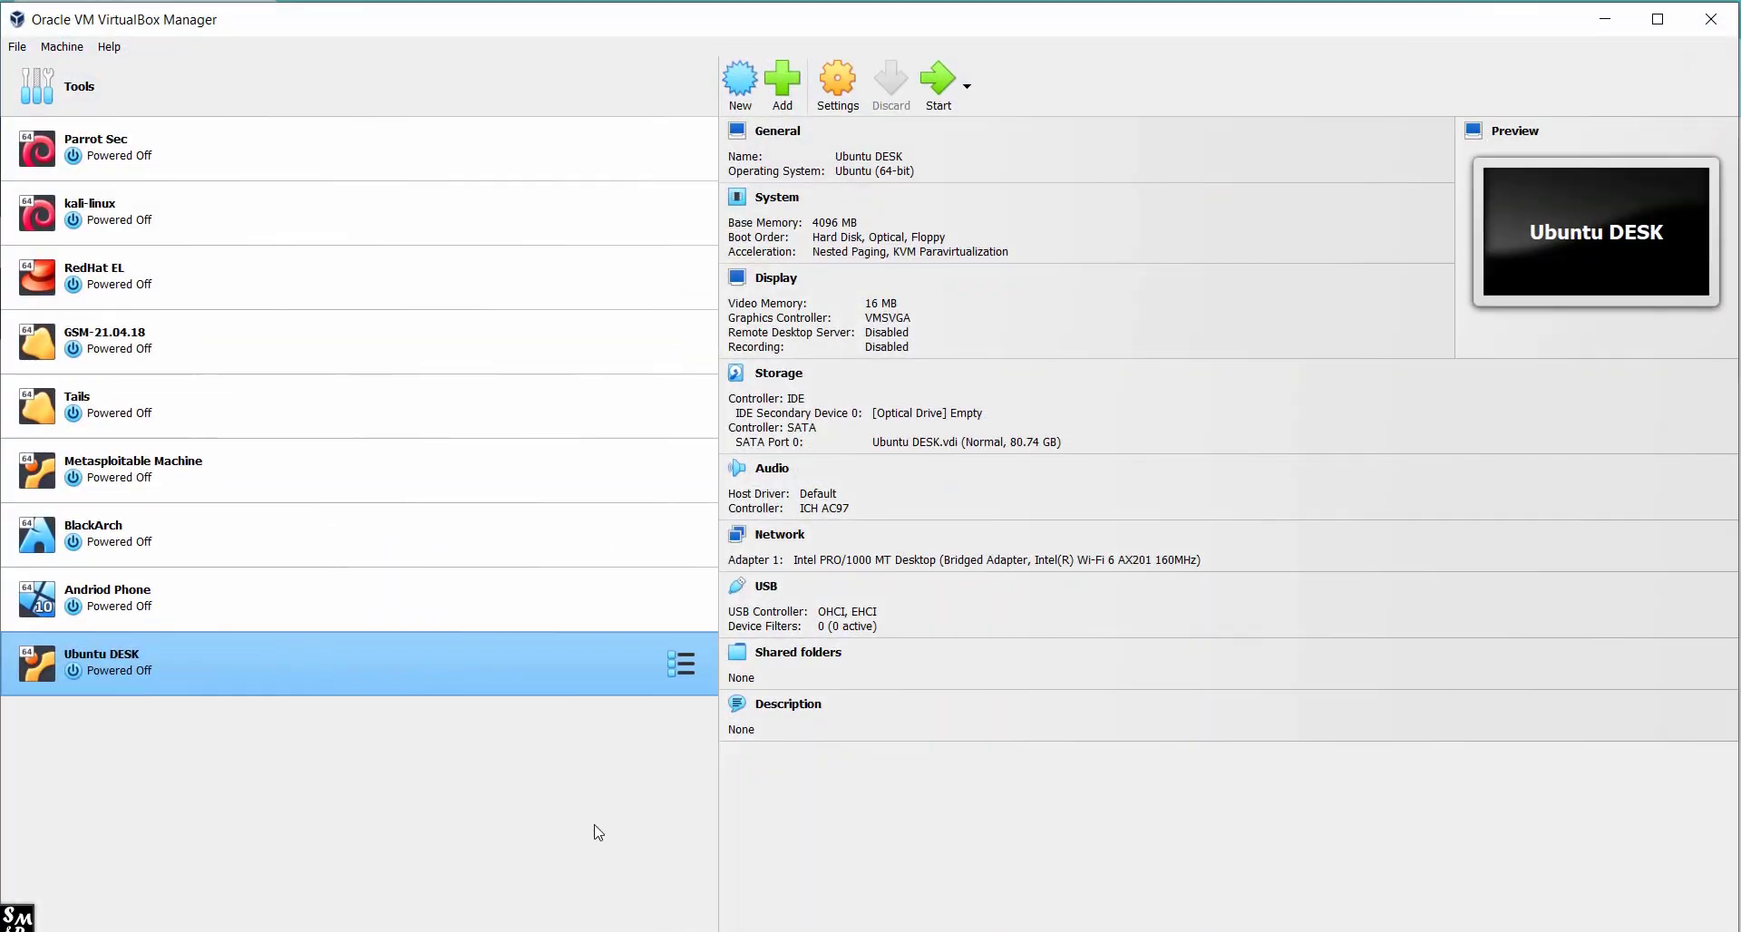
Create a new VM named Ubuntu-Server using ubuntu-22.04.2-live-server-amd64.iso from Downloads.
left_click(742, 102)
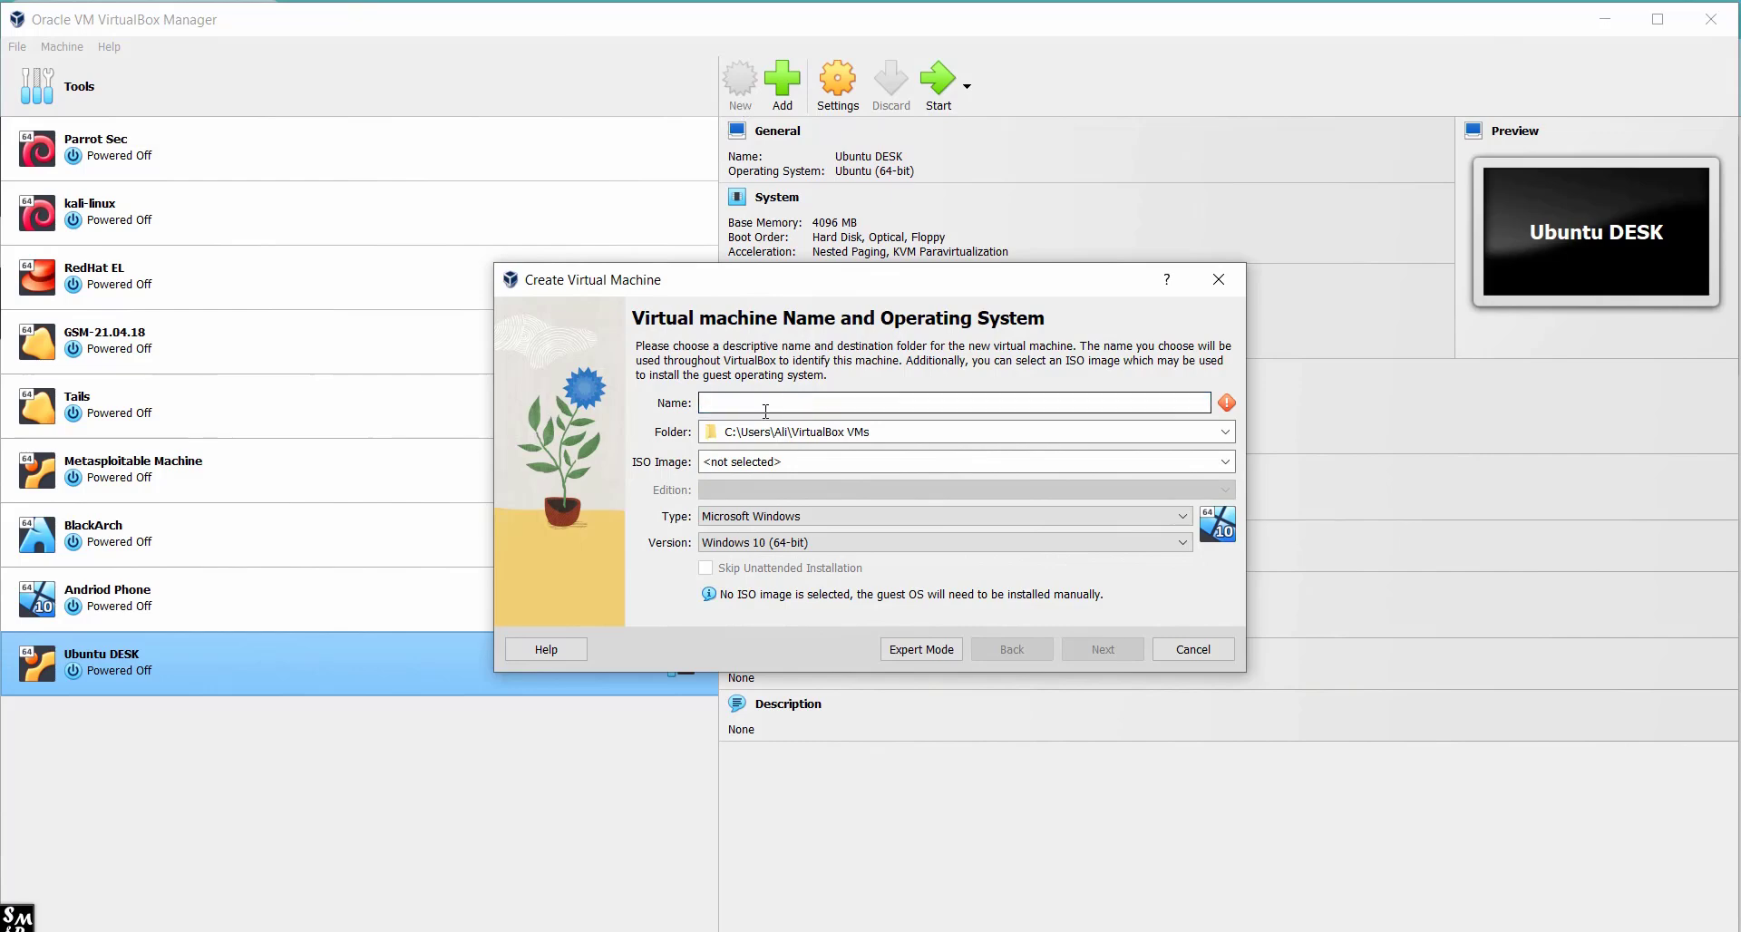
type("U")
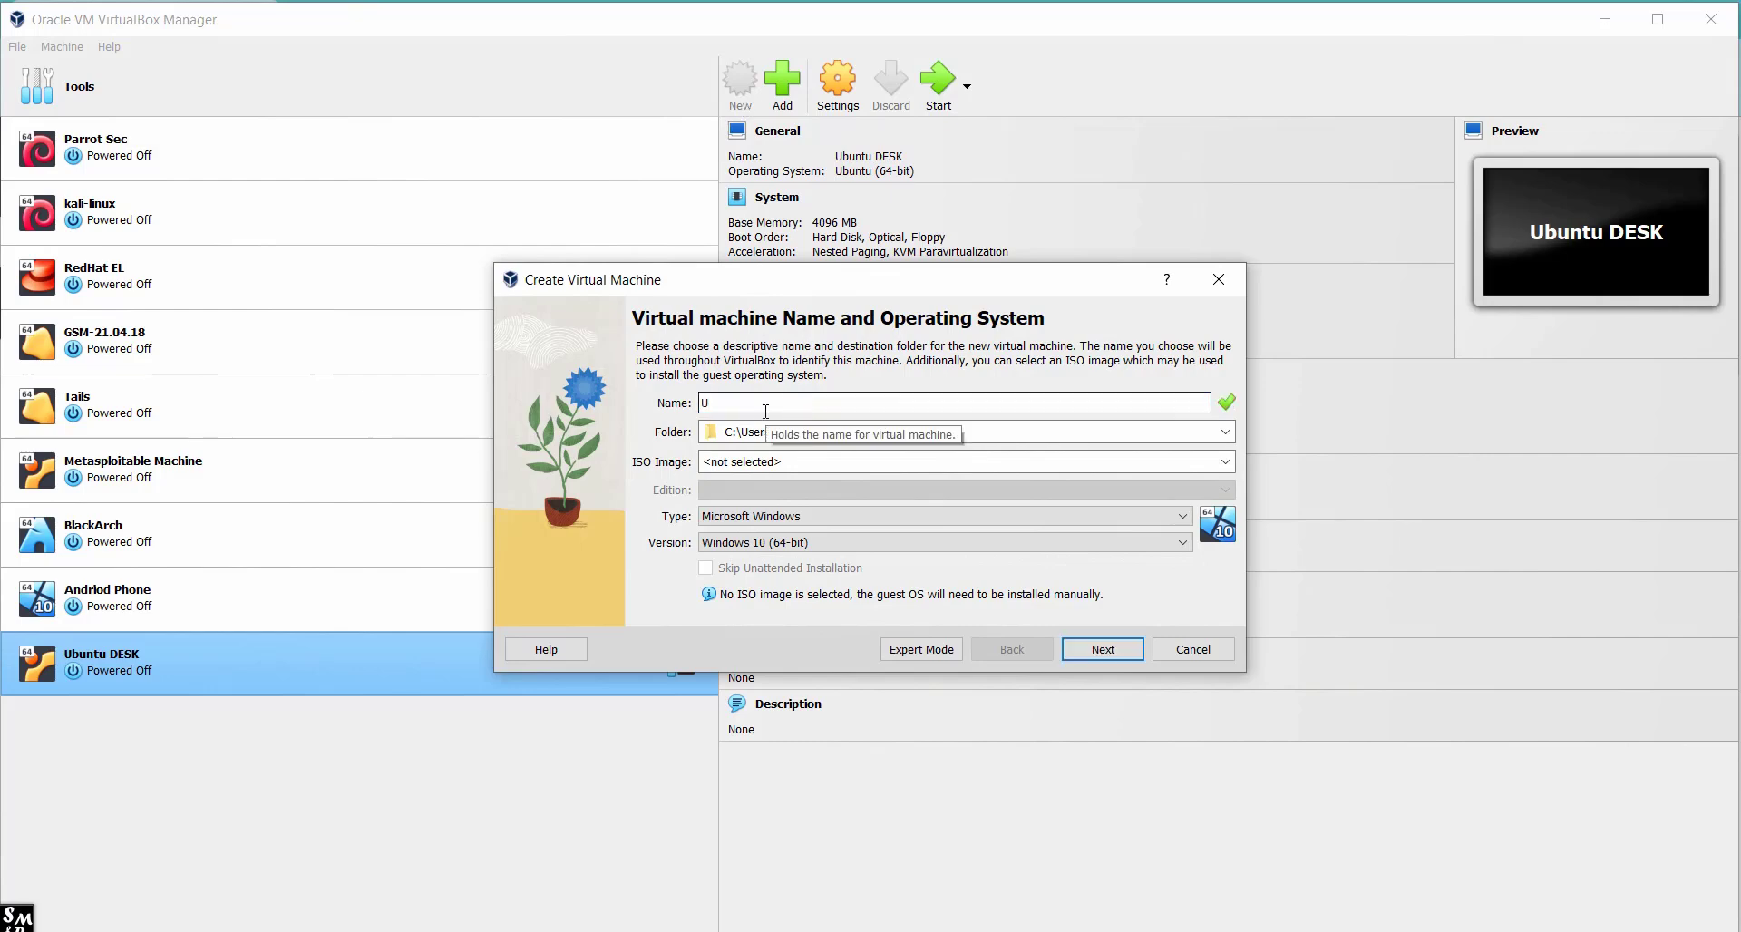
type("bun")
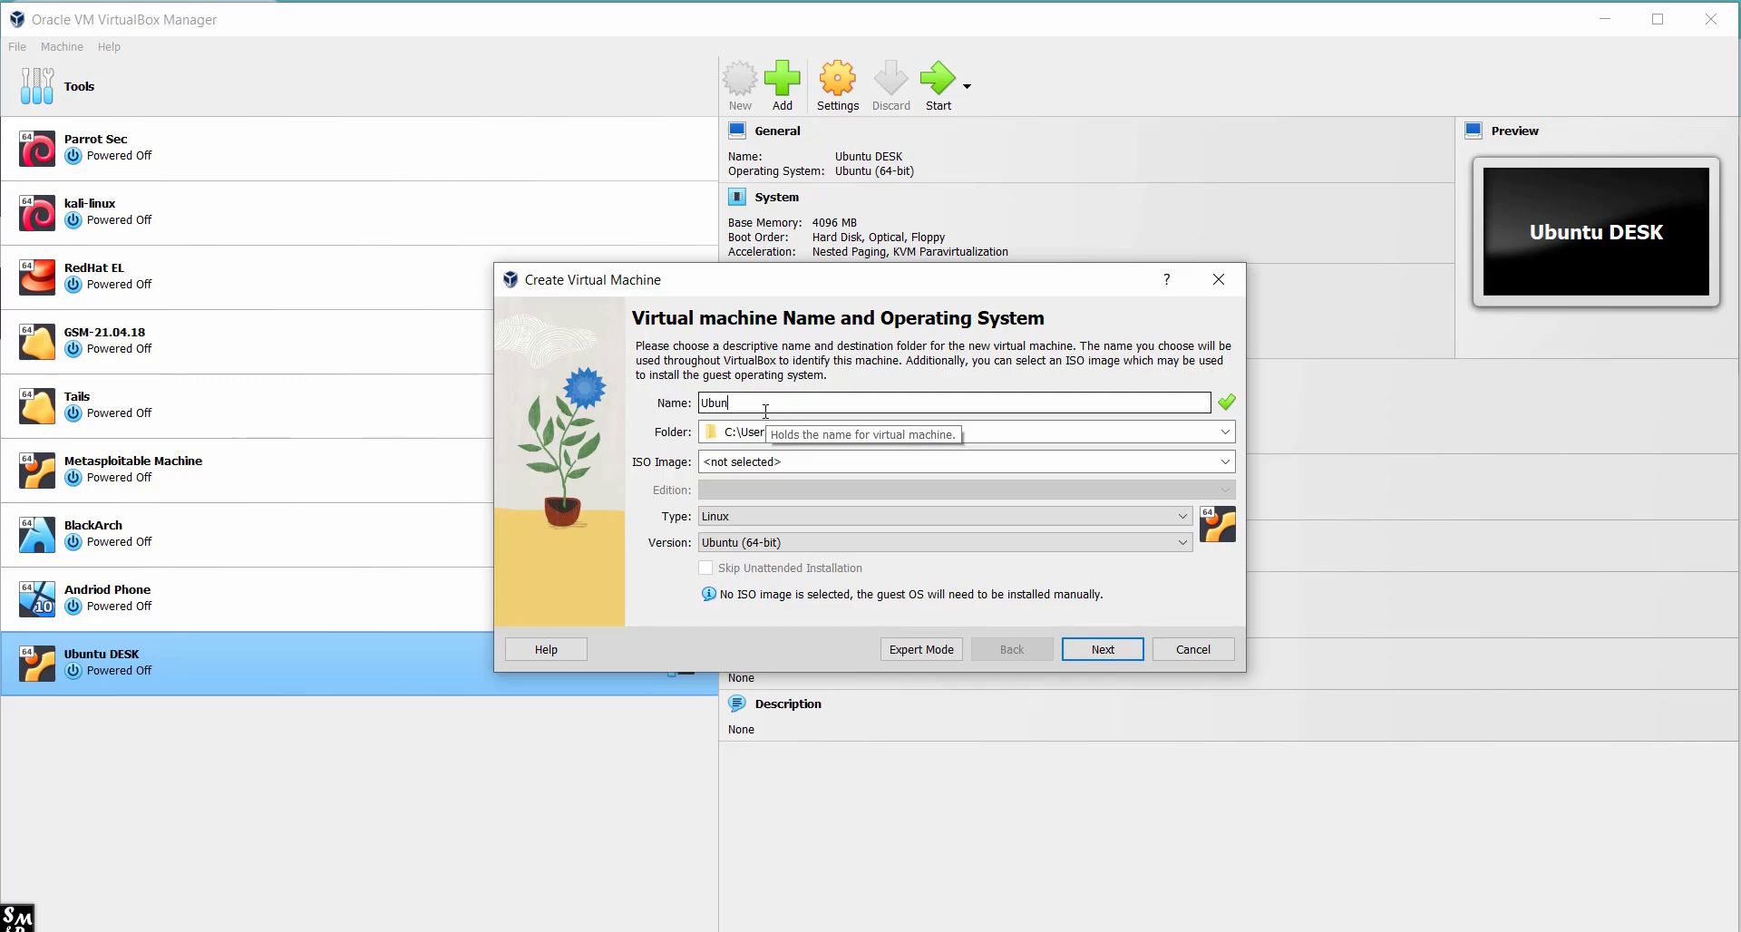
type("tu-Ser")
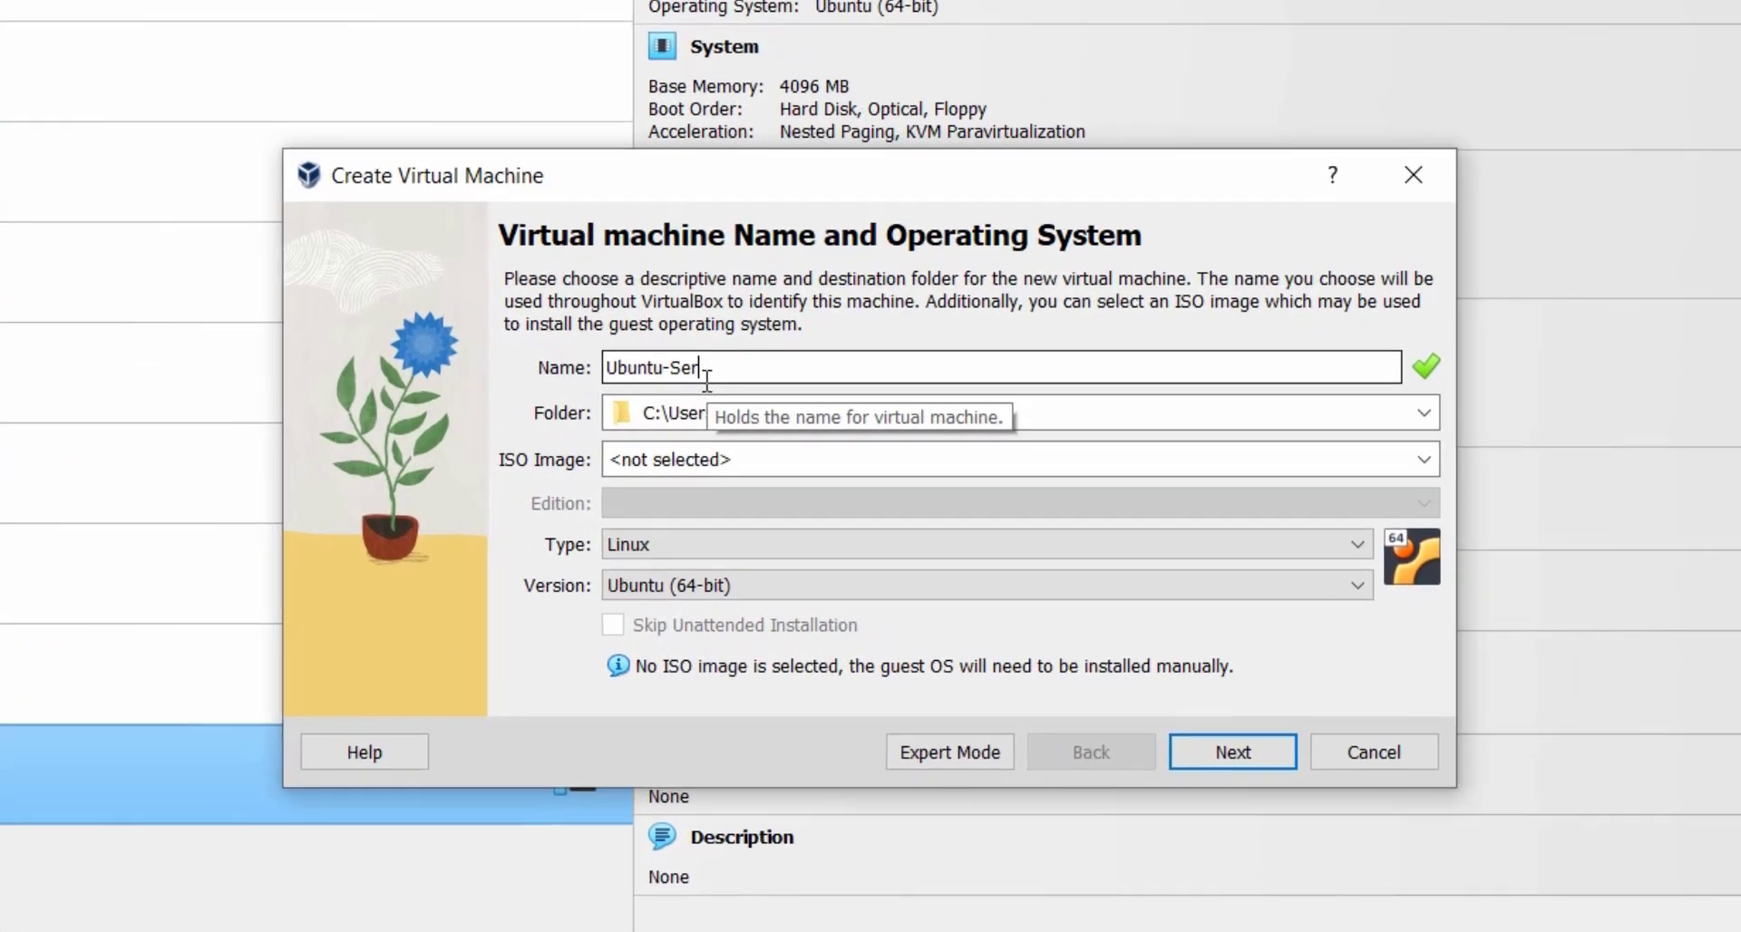
type("ver")
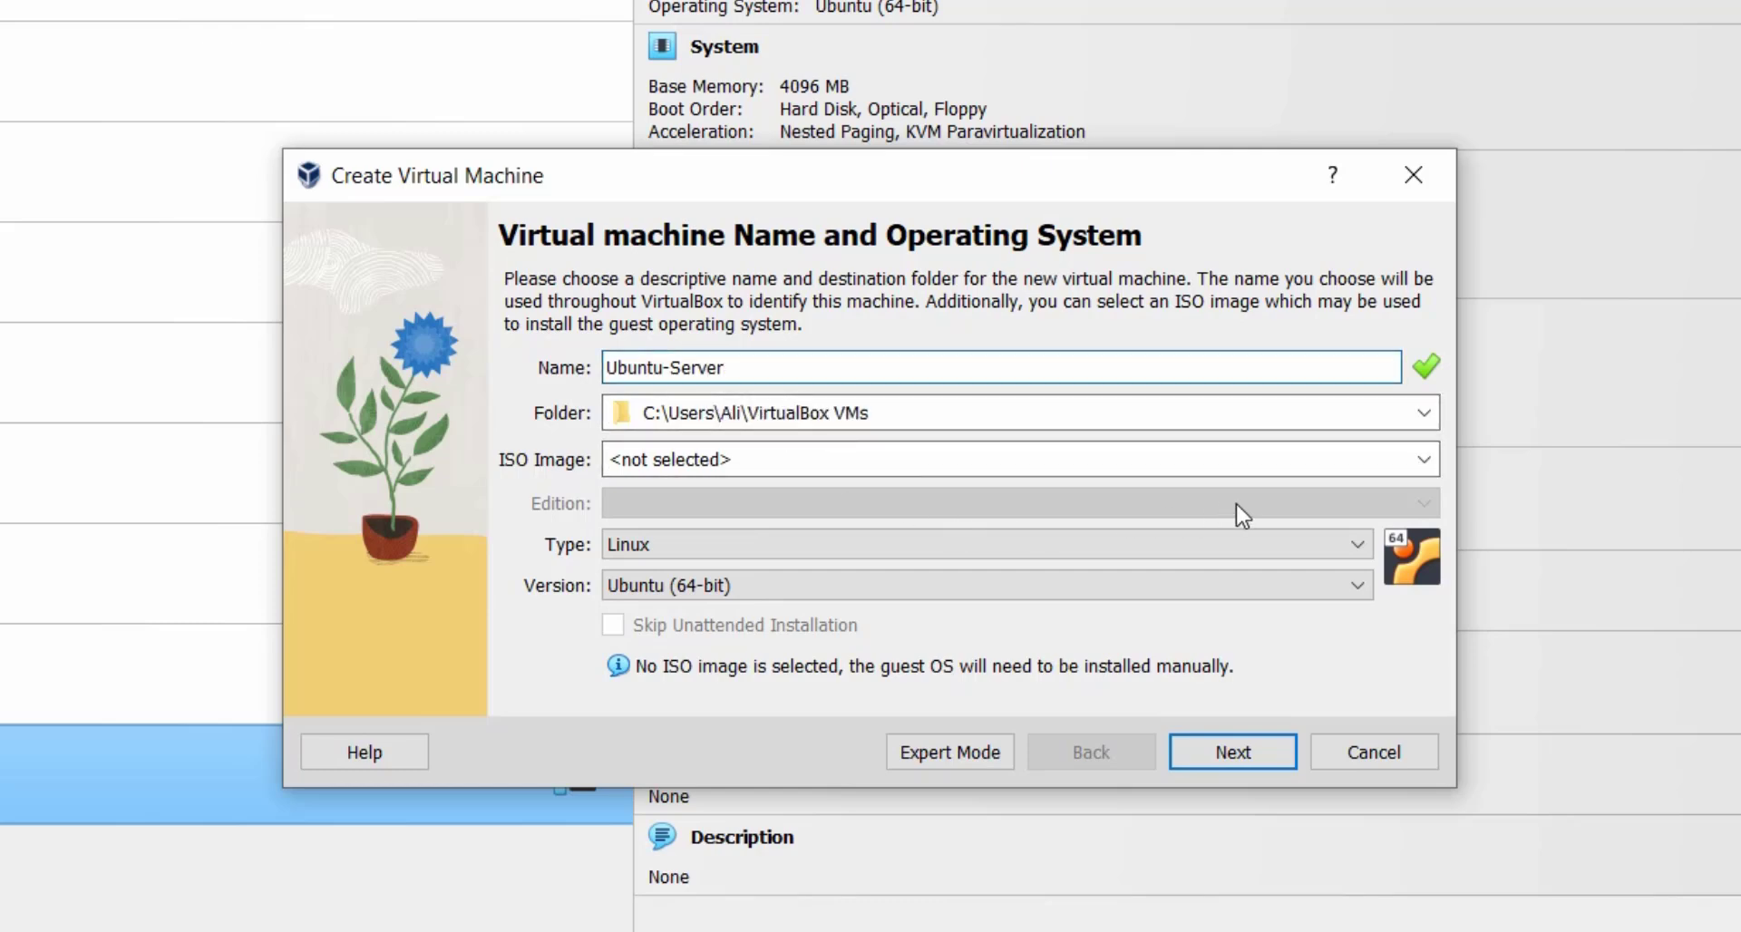
left_click(1429, 464)
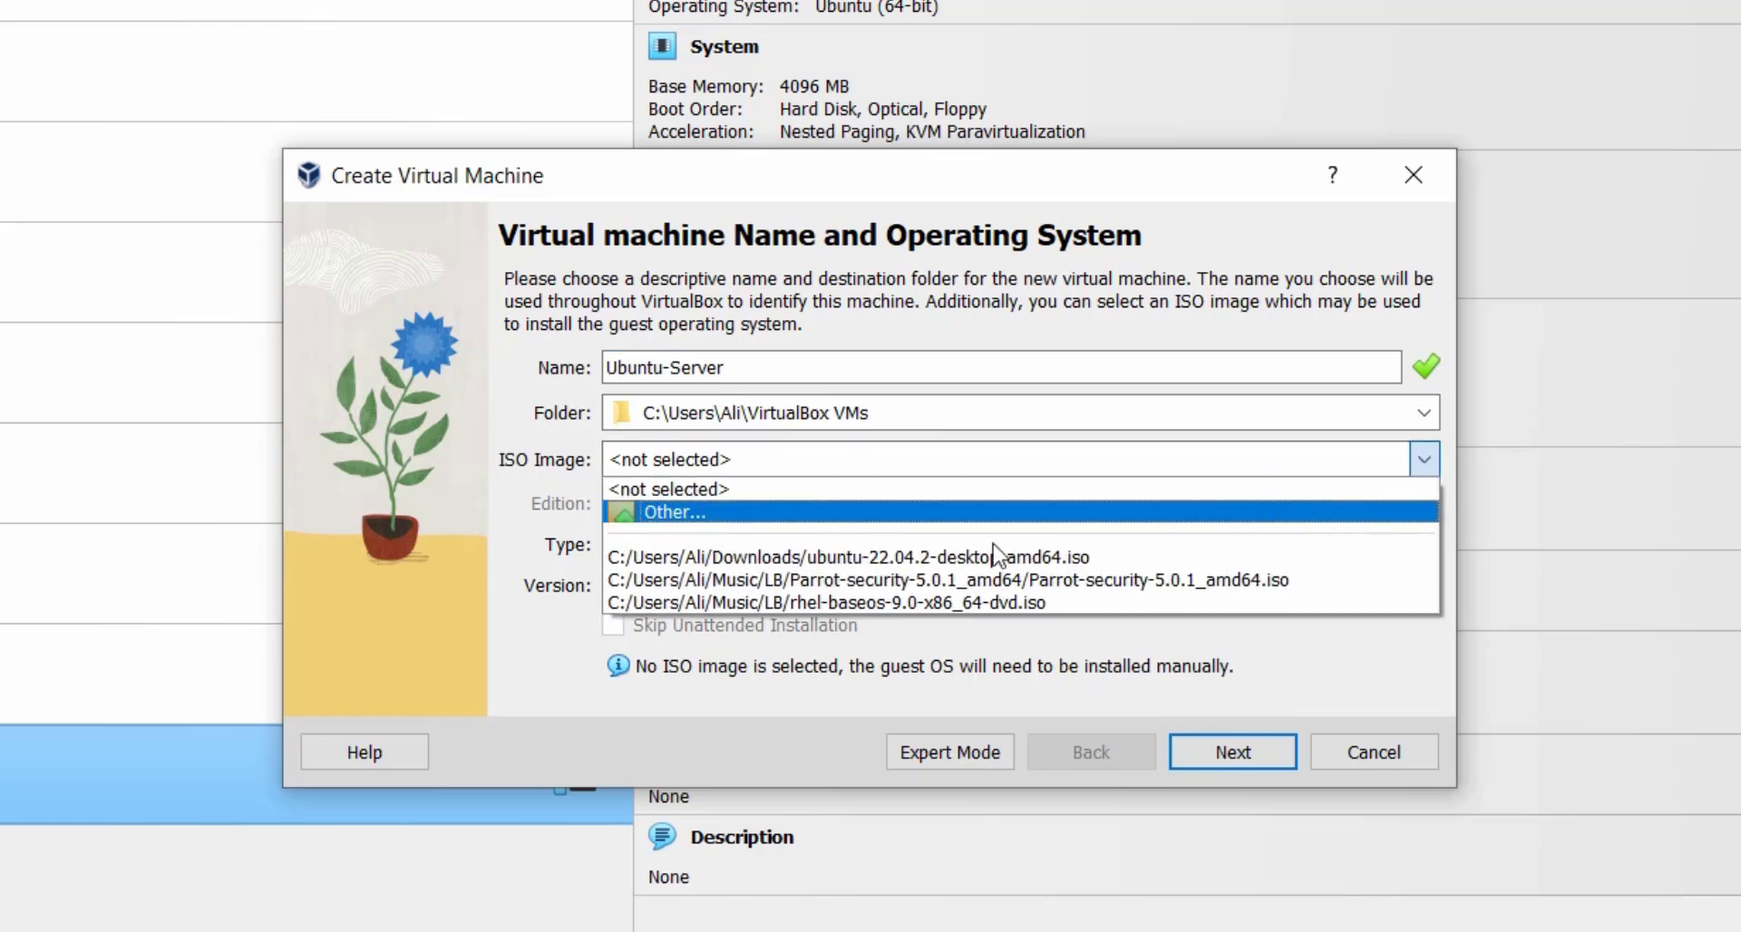
left_click(1422, 461)
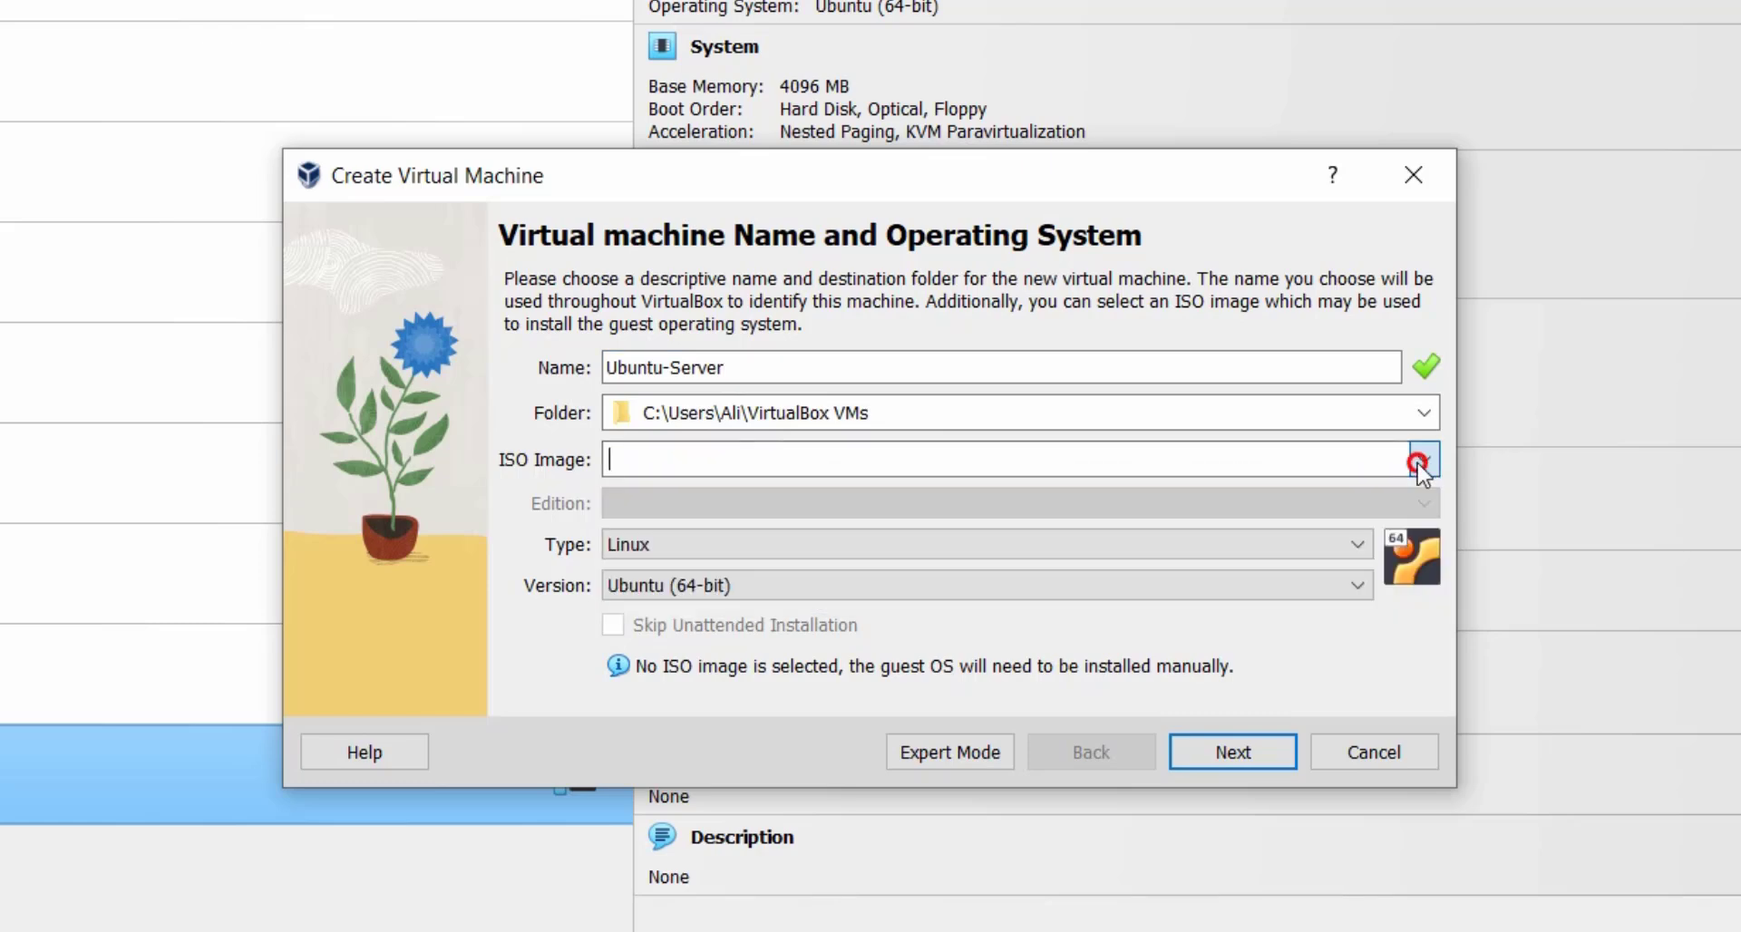
left_click(1422, 461)
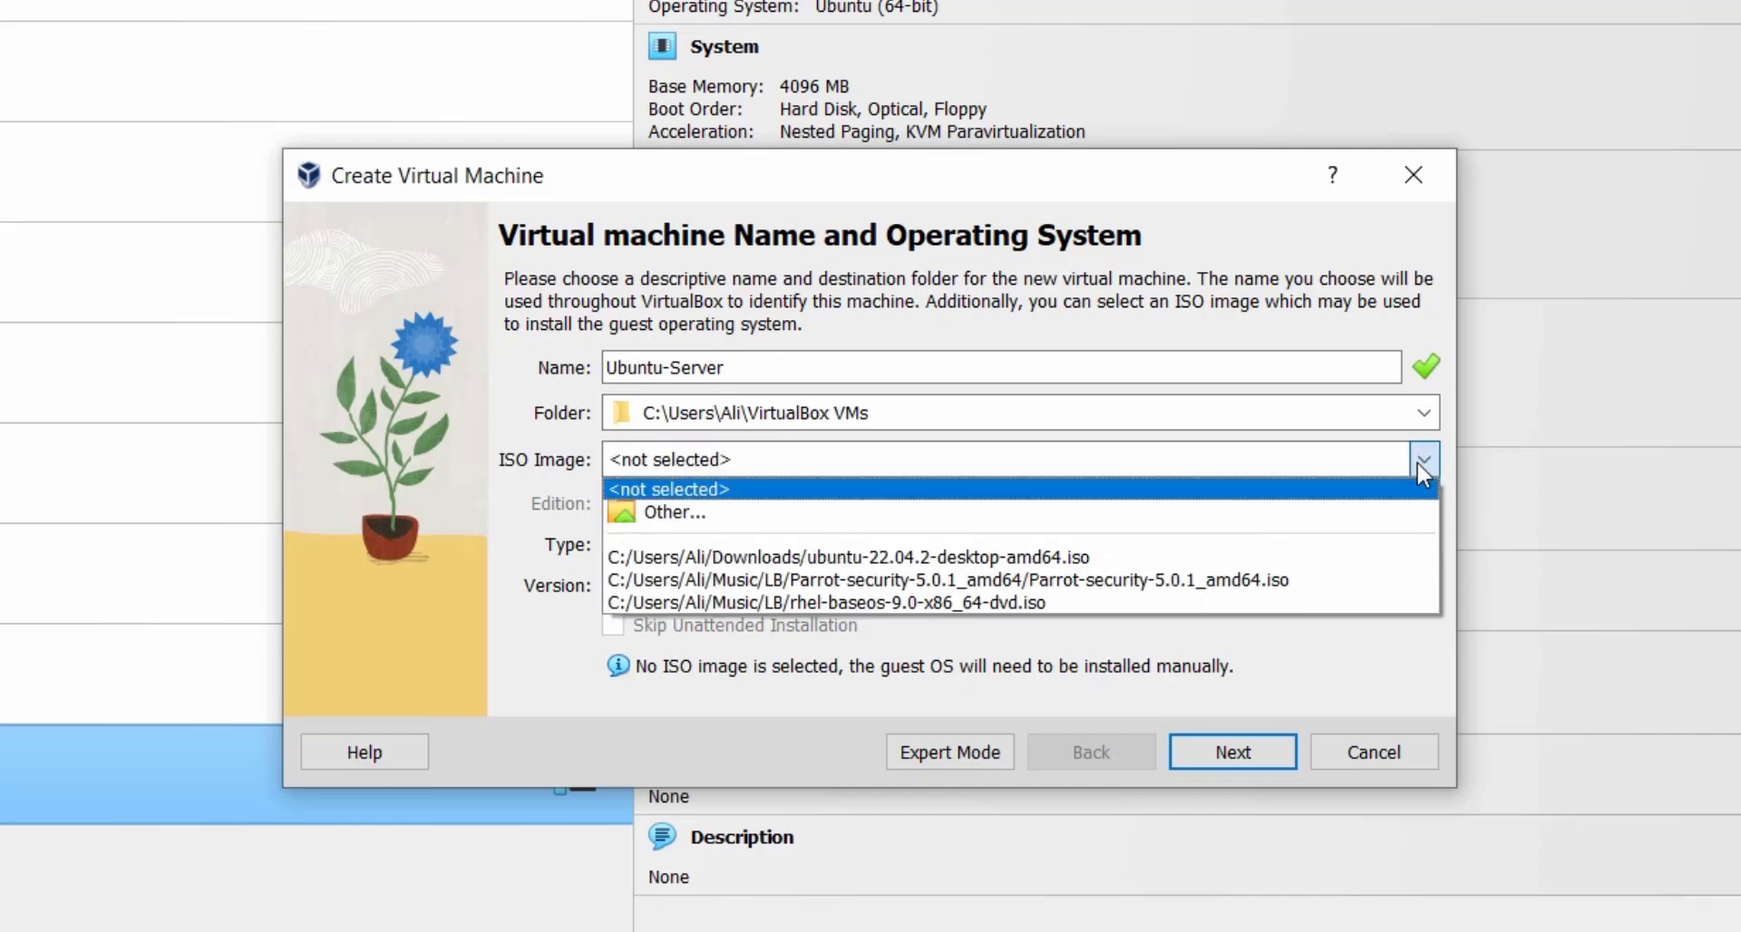
left_click(970, 515)
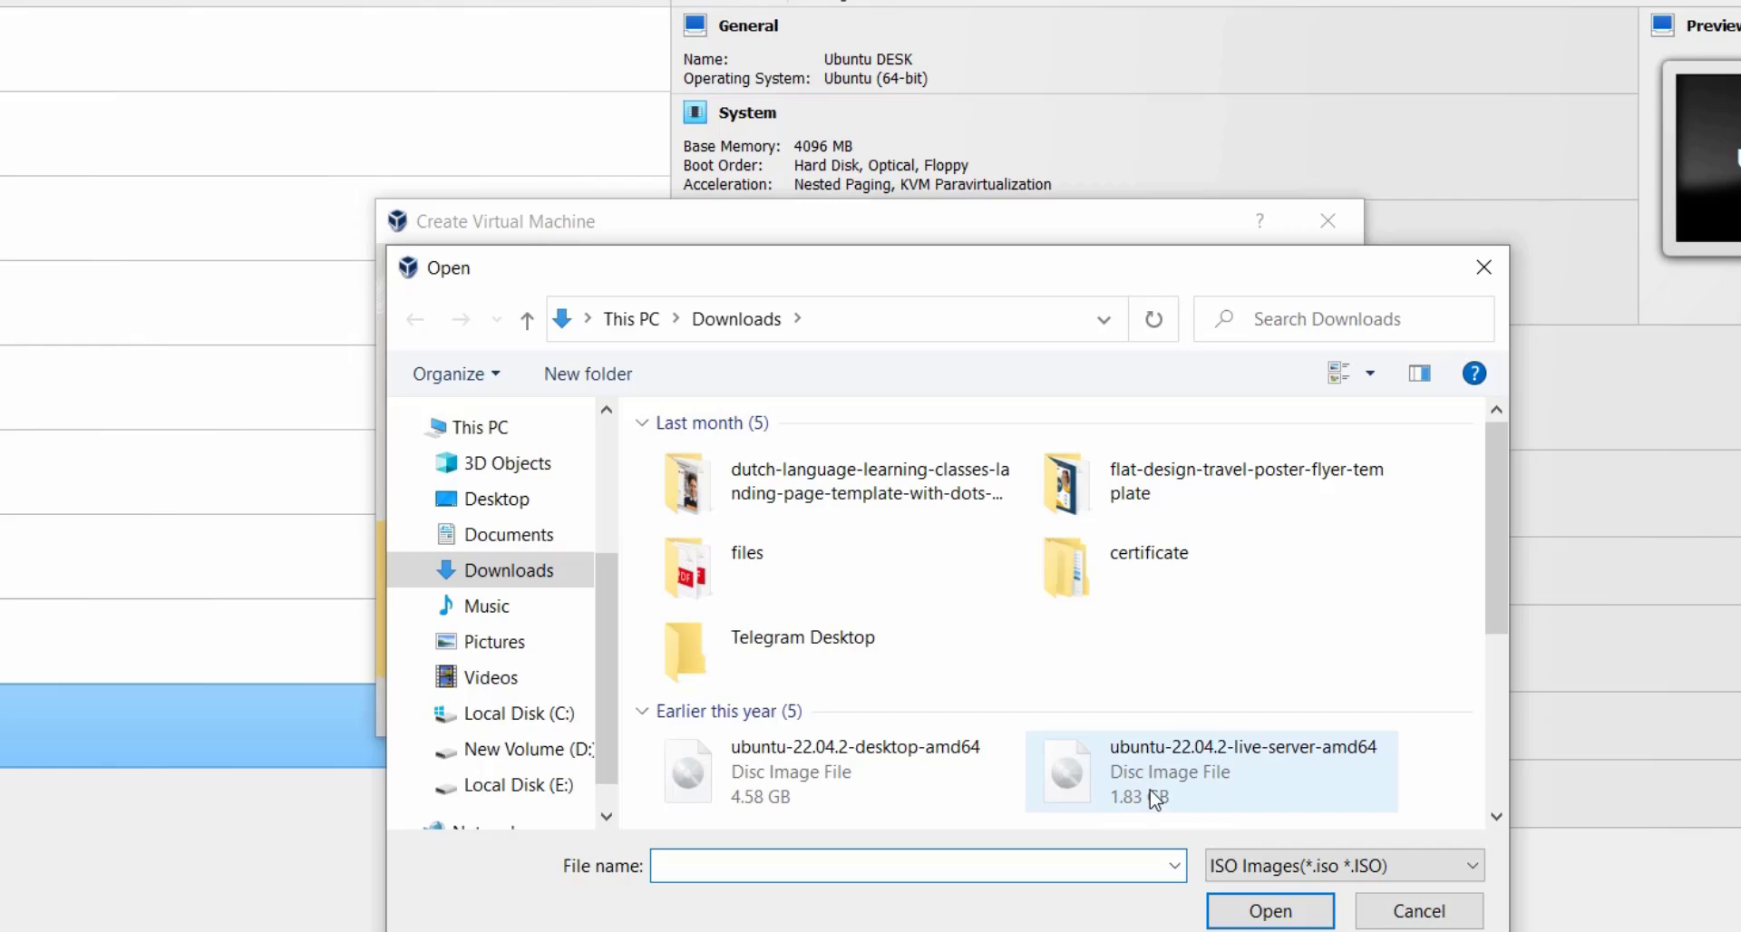
double_click(1178, 852)
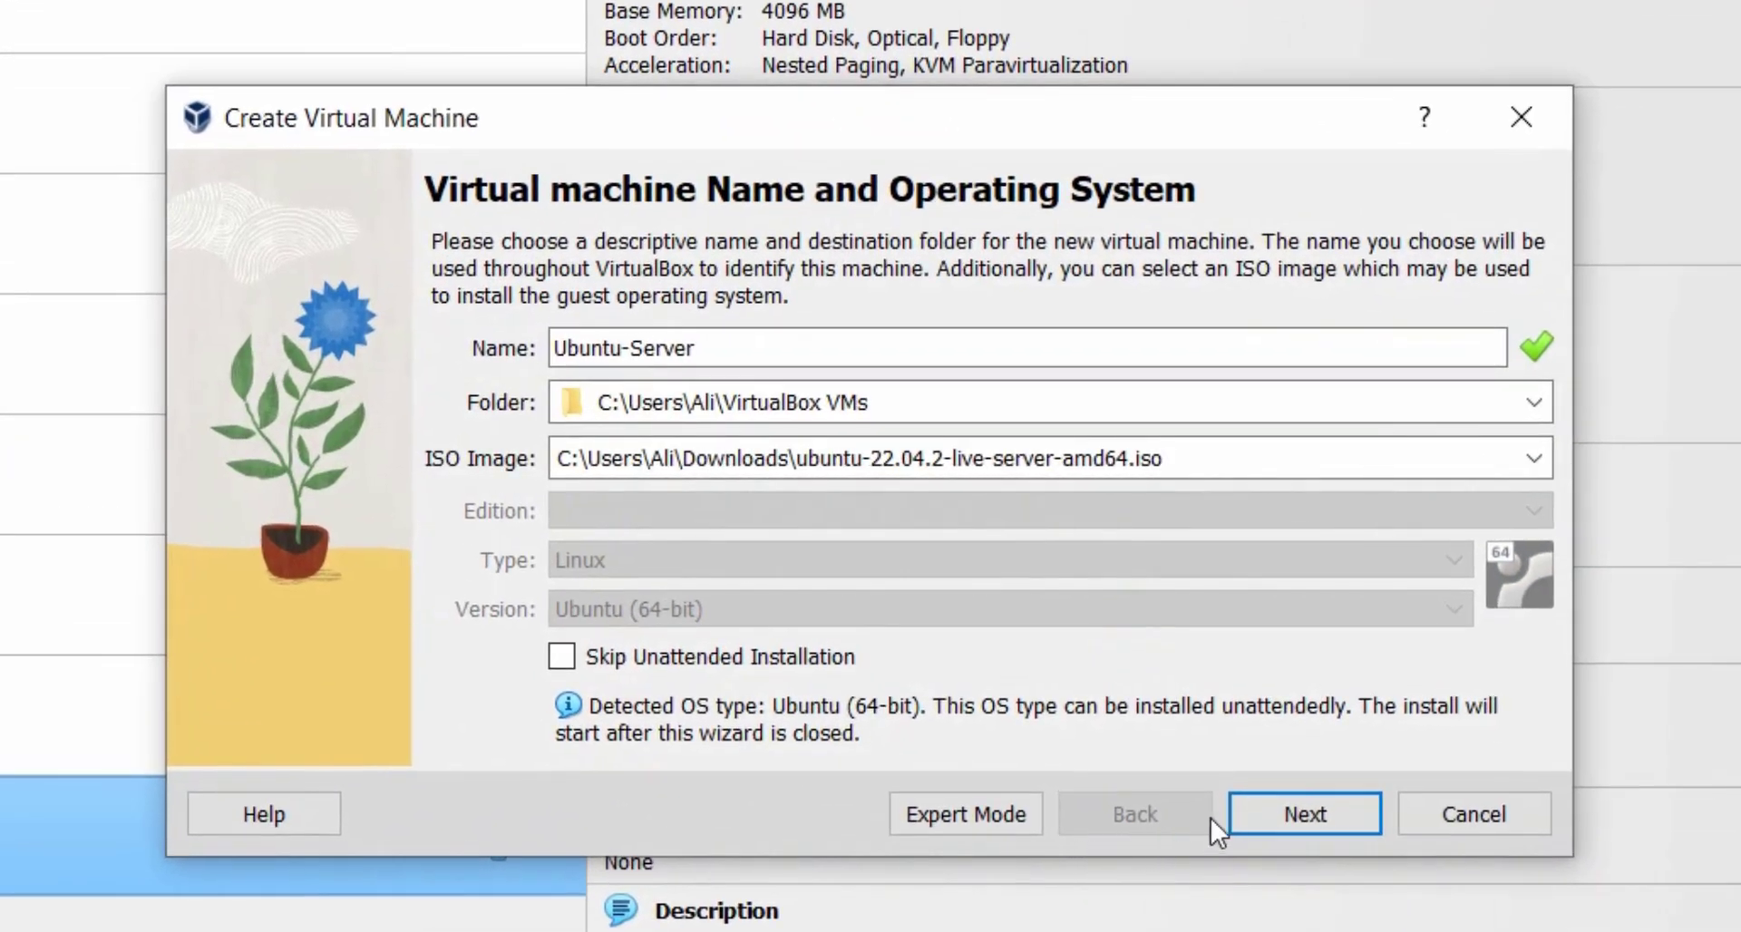
Set the unattended-install username to 'ubuntu', enter a matching password twice, and continue.
left_click(1248, 811)
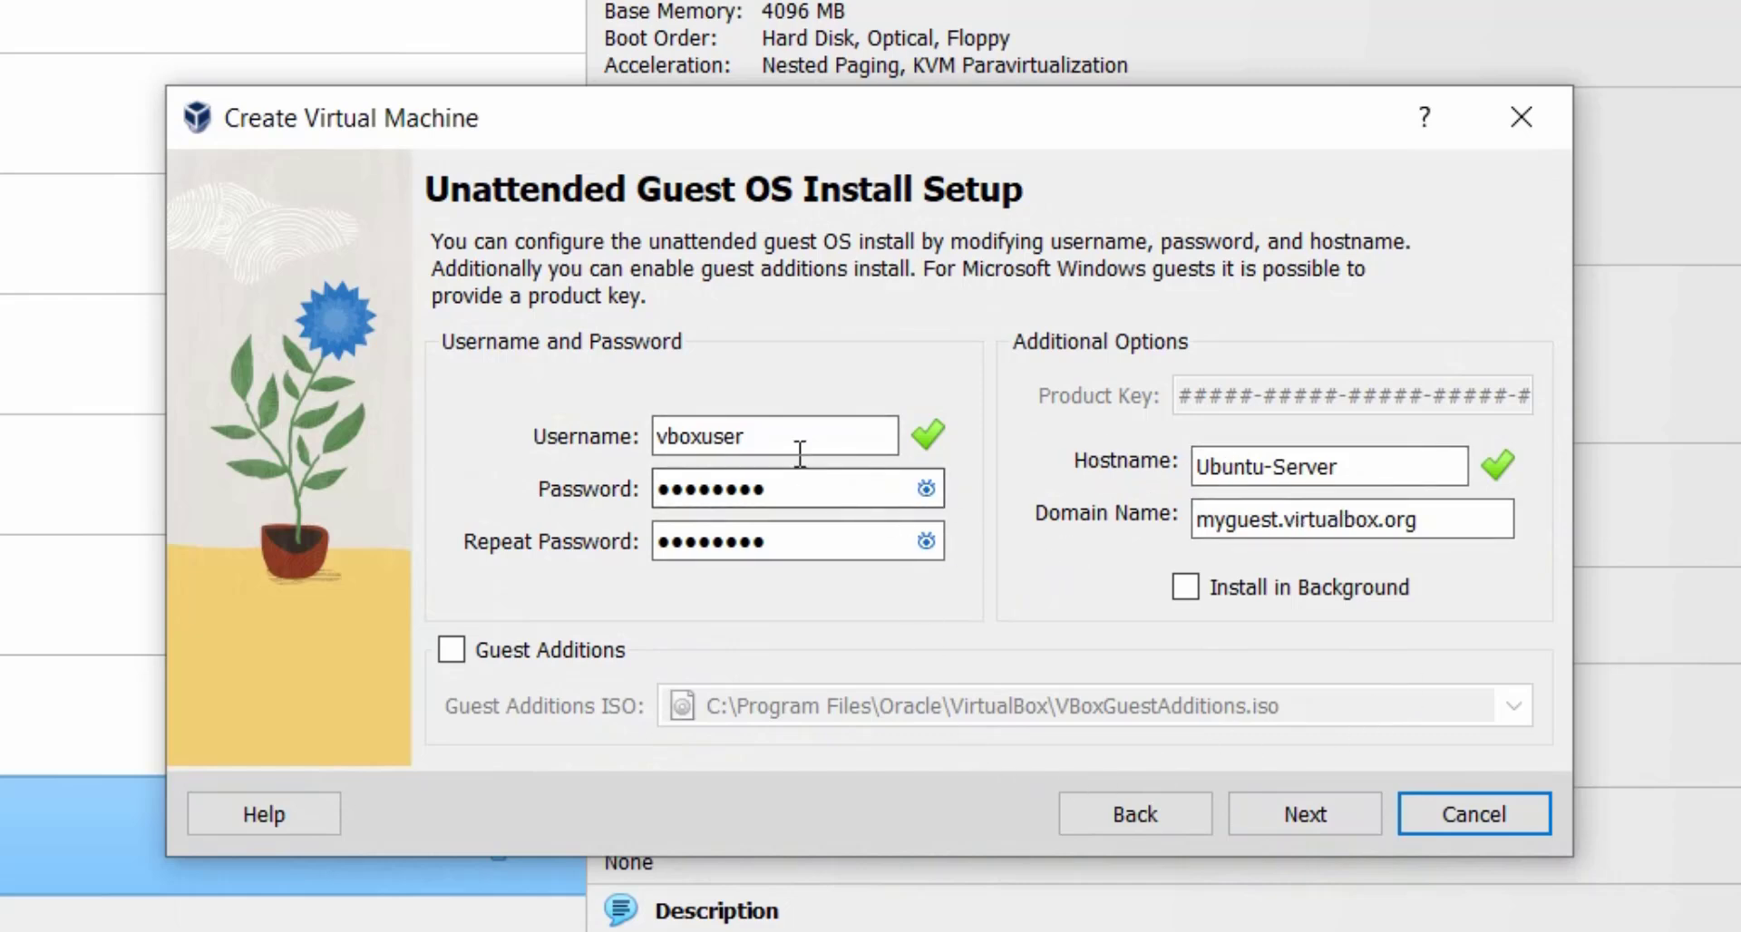
left_click_drag(862, 435, 544, 440)
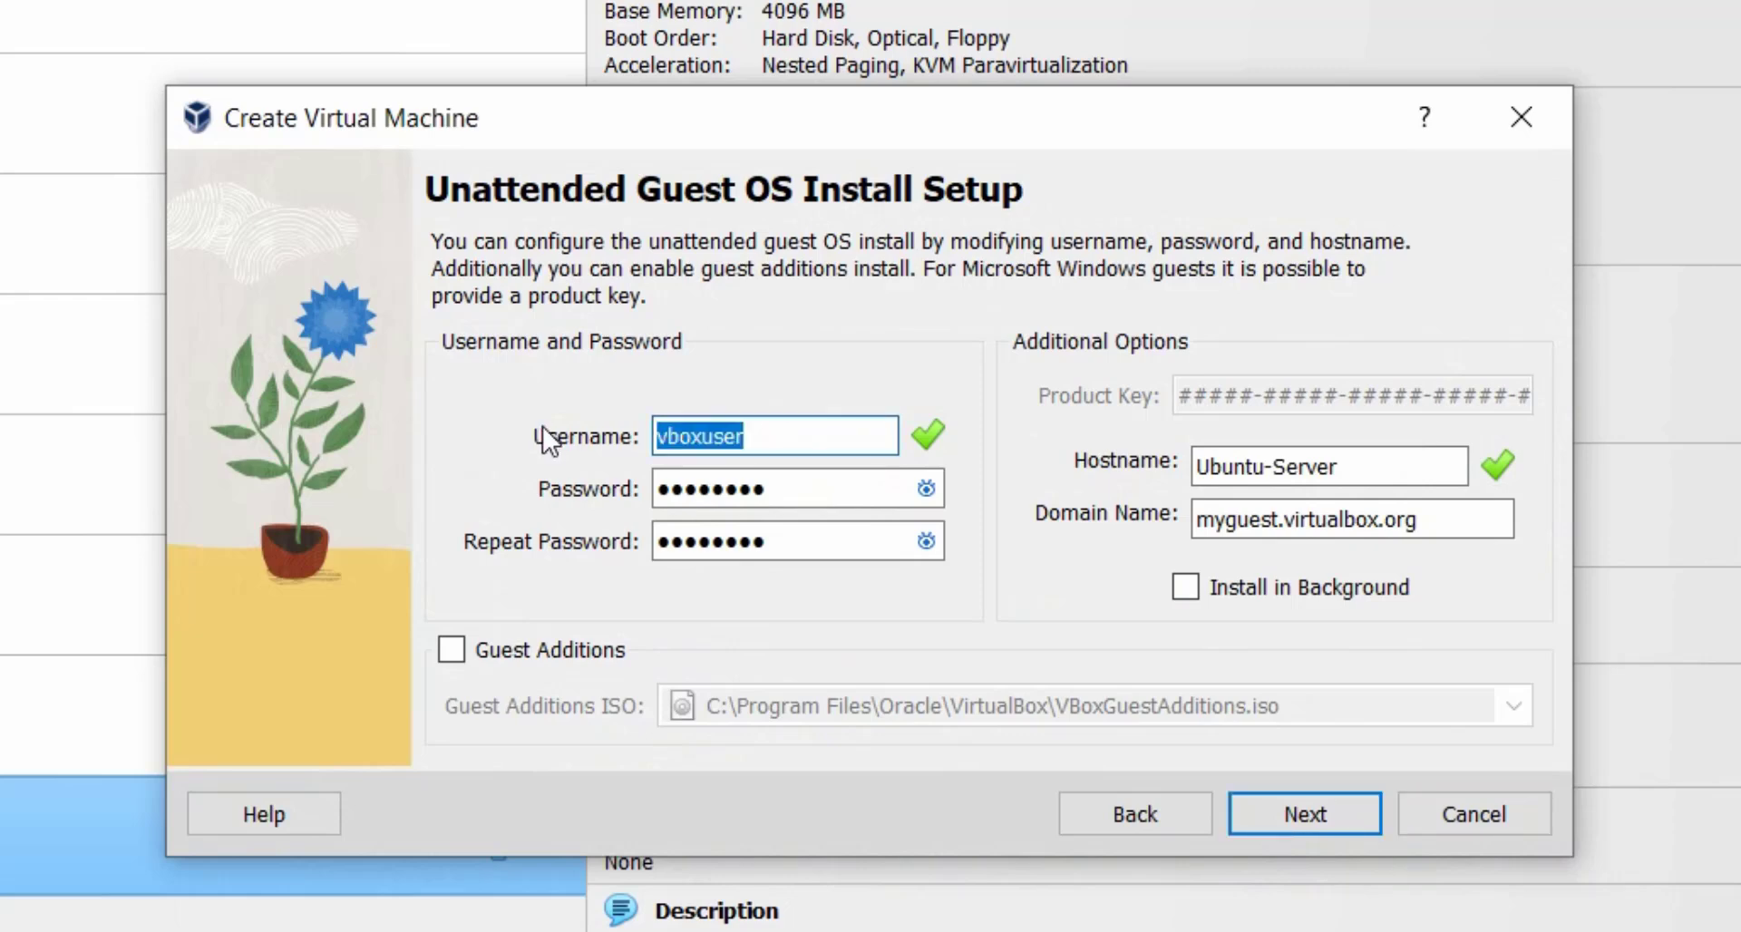
type("ub")
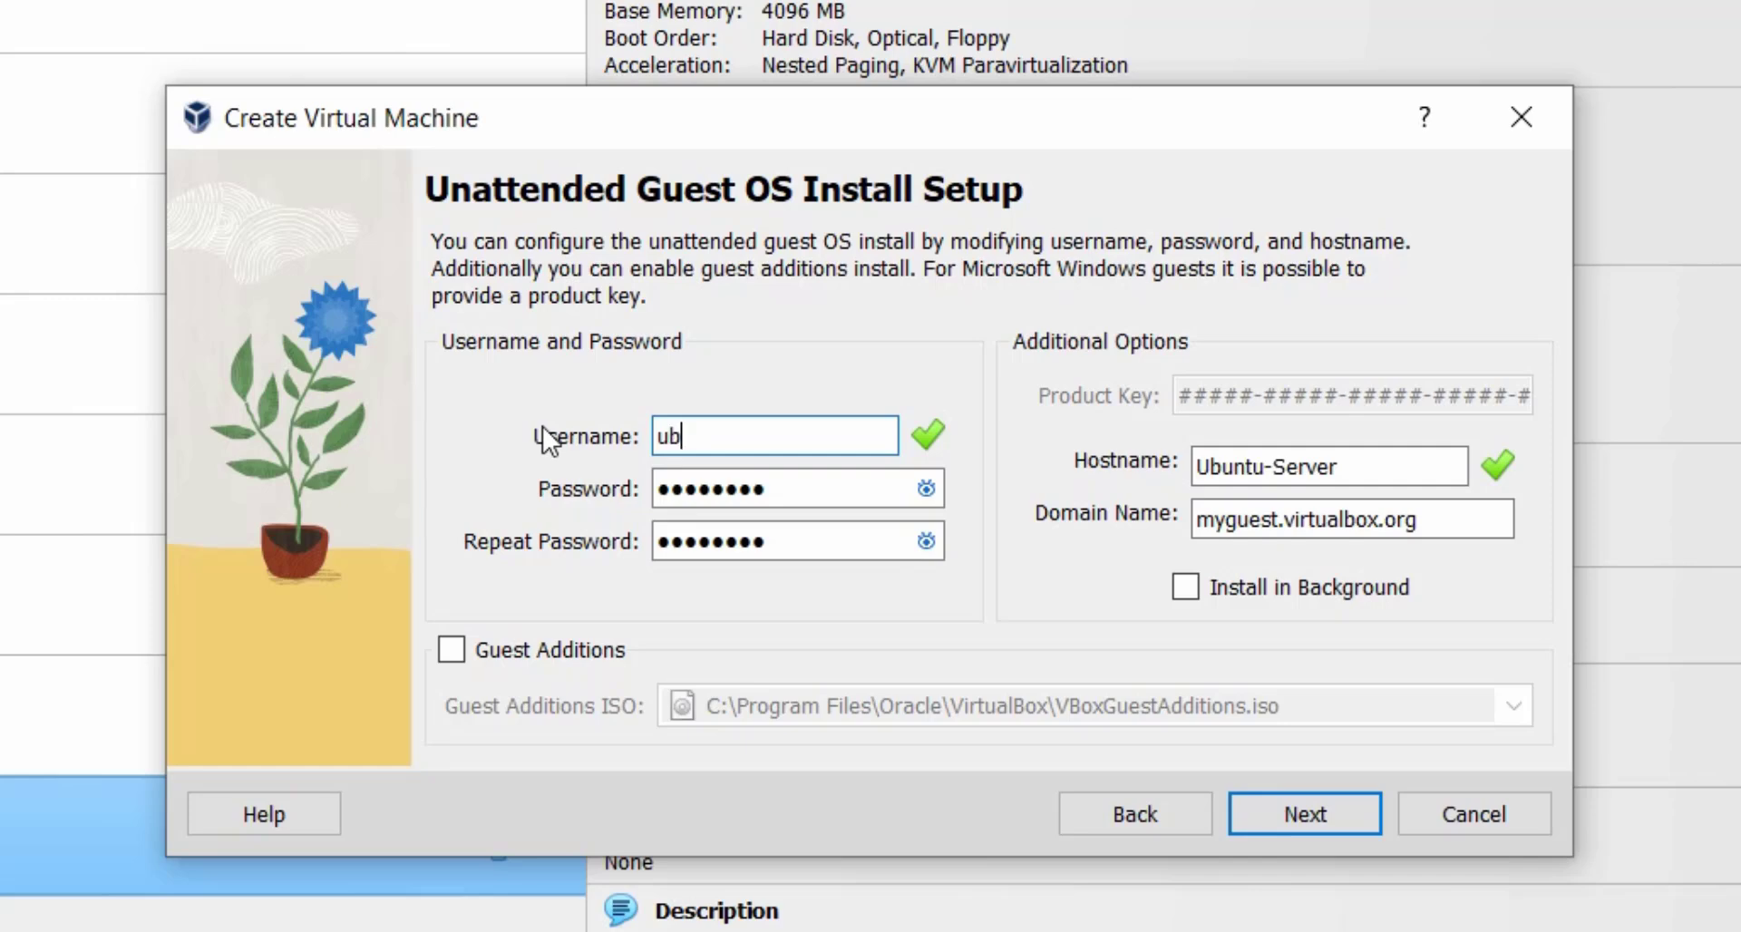
type("untu")
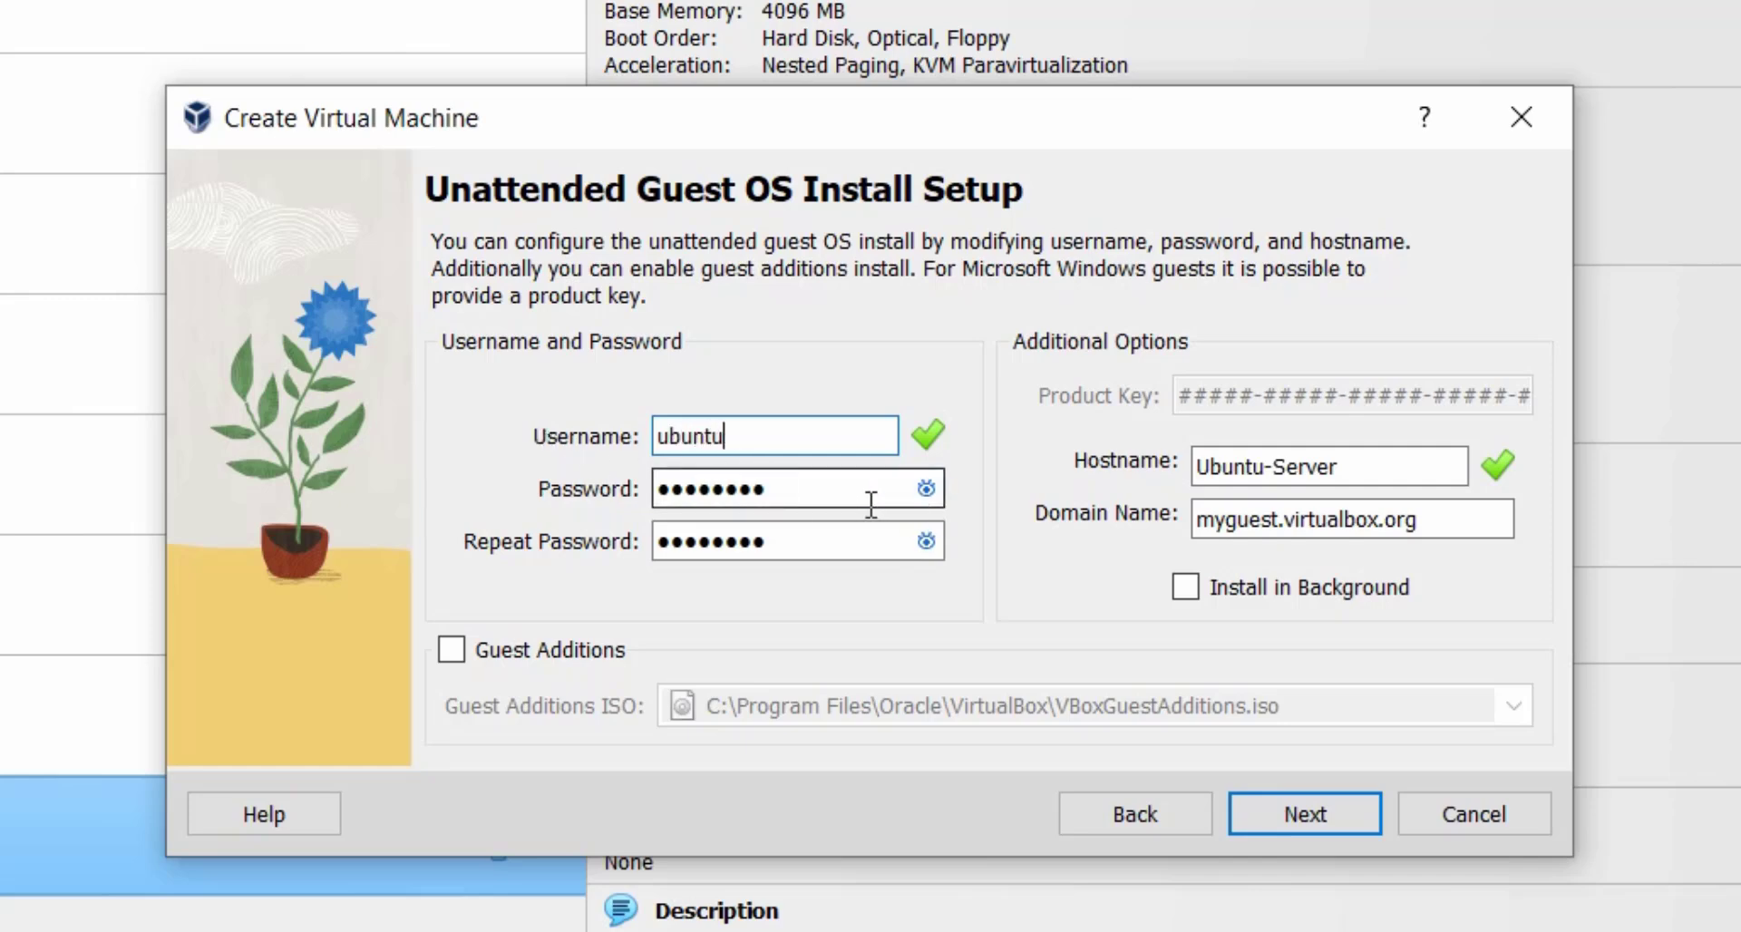
key("Tab")
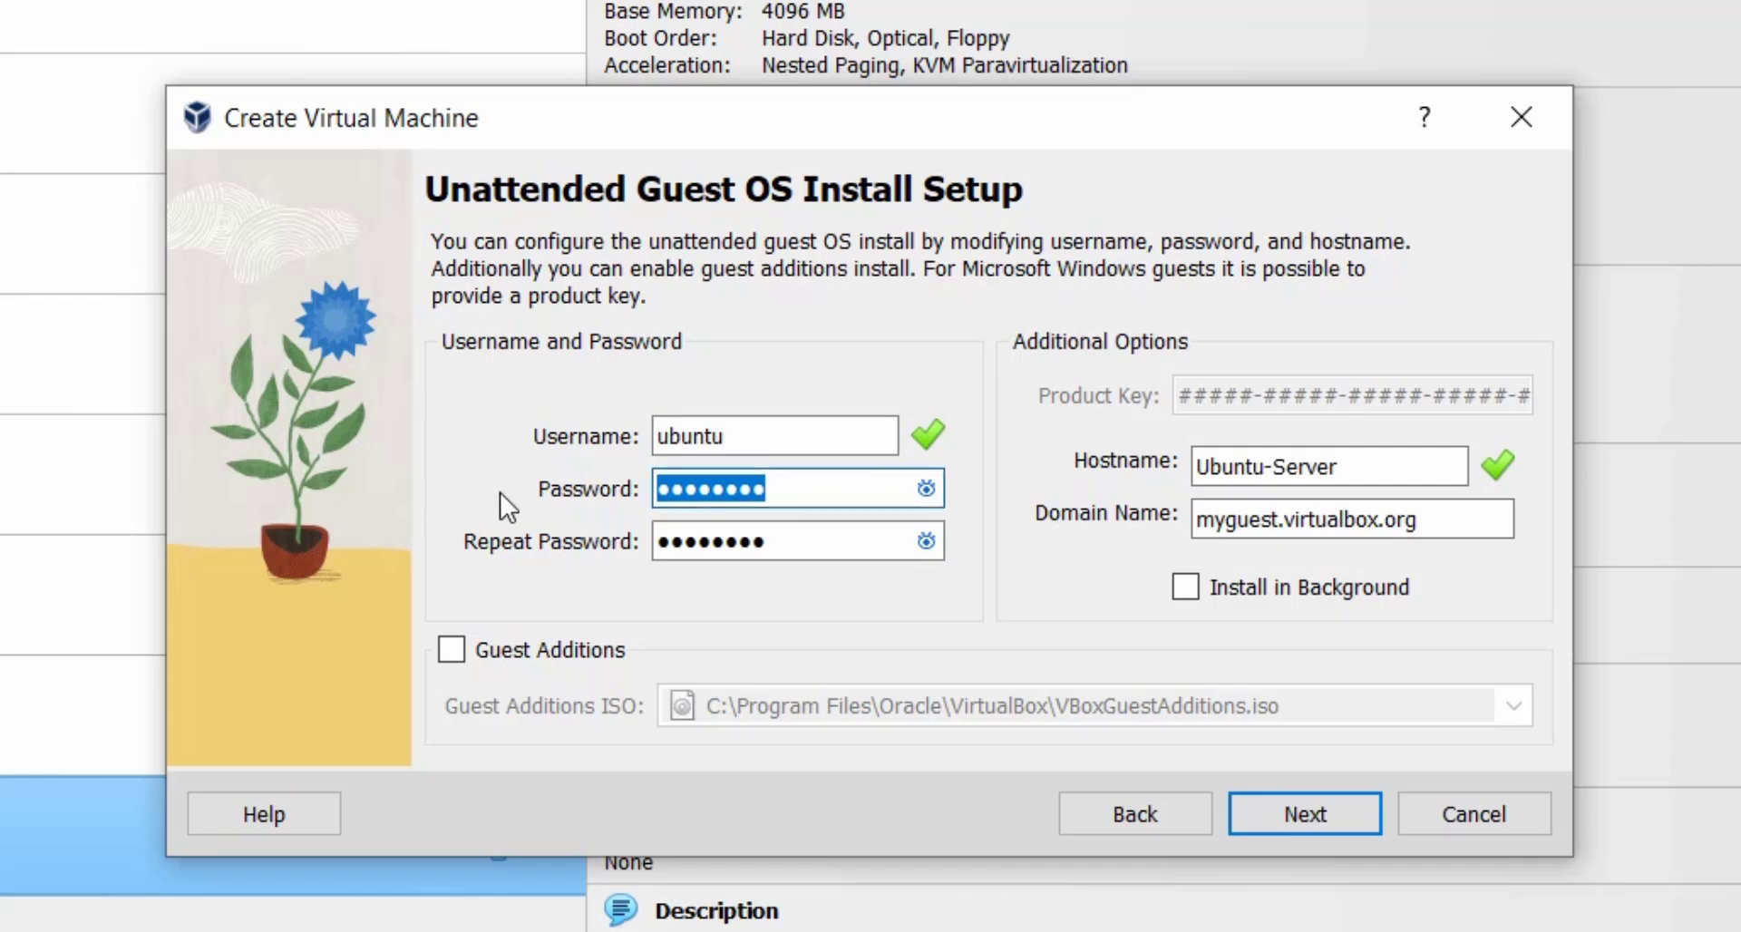
type("ubuntu")
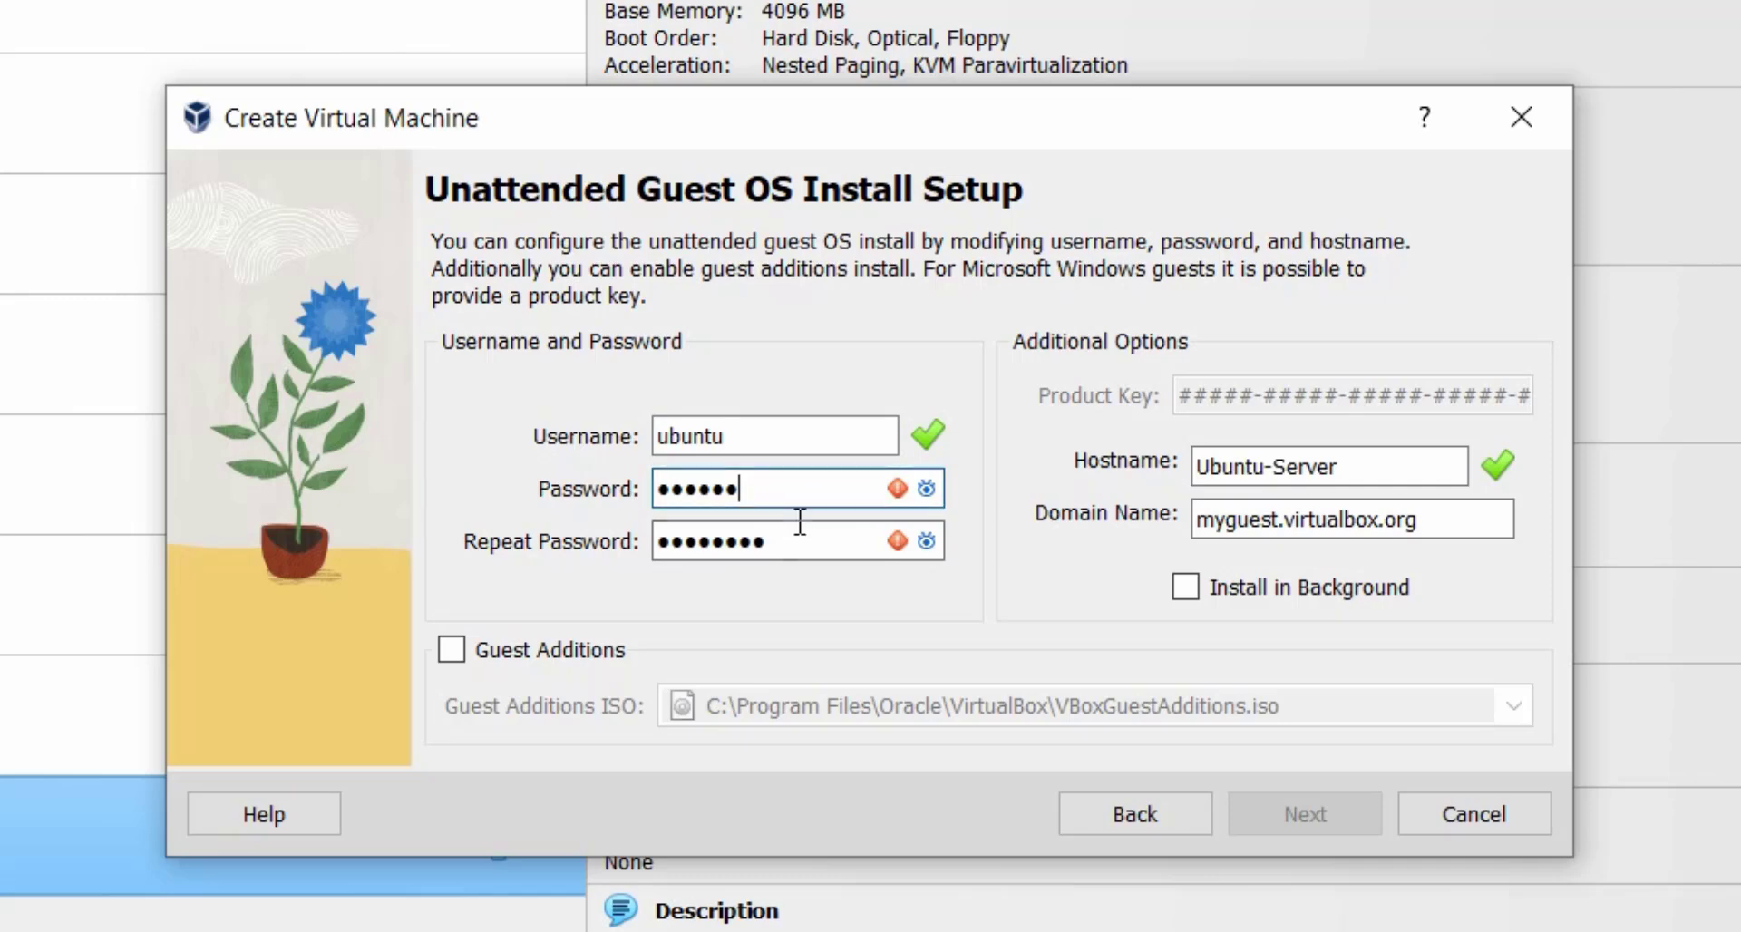
key("Tab")
type("ubun")
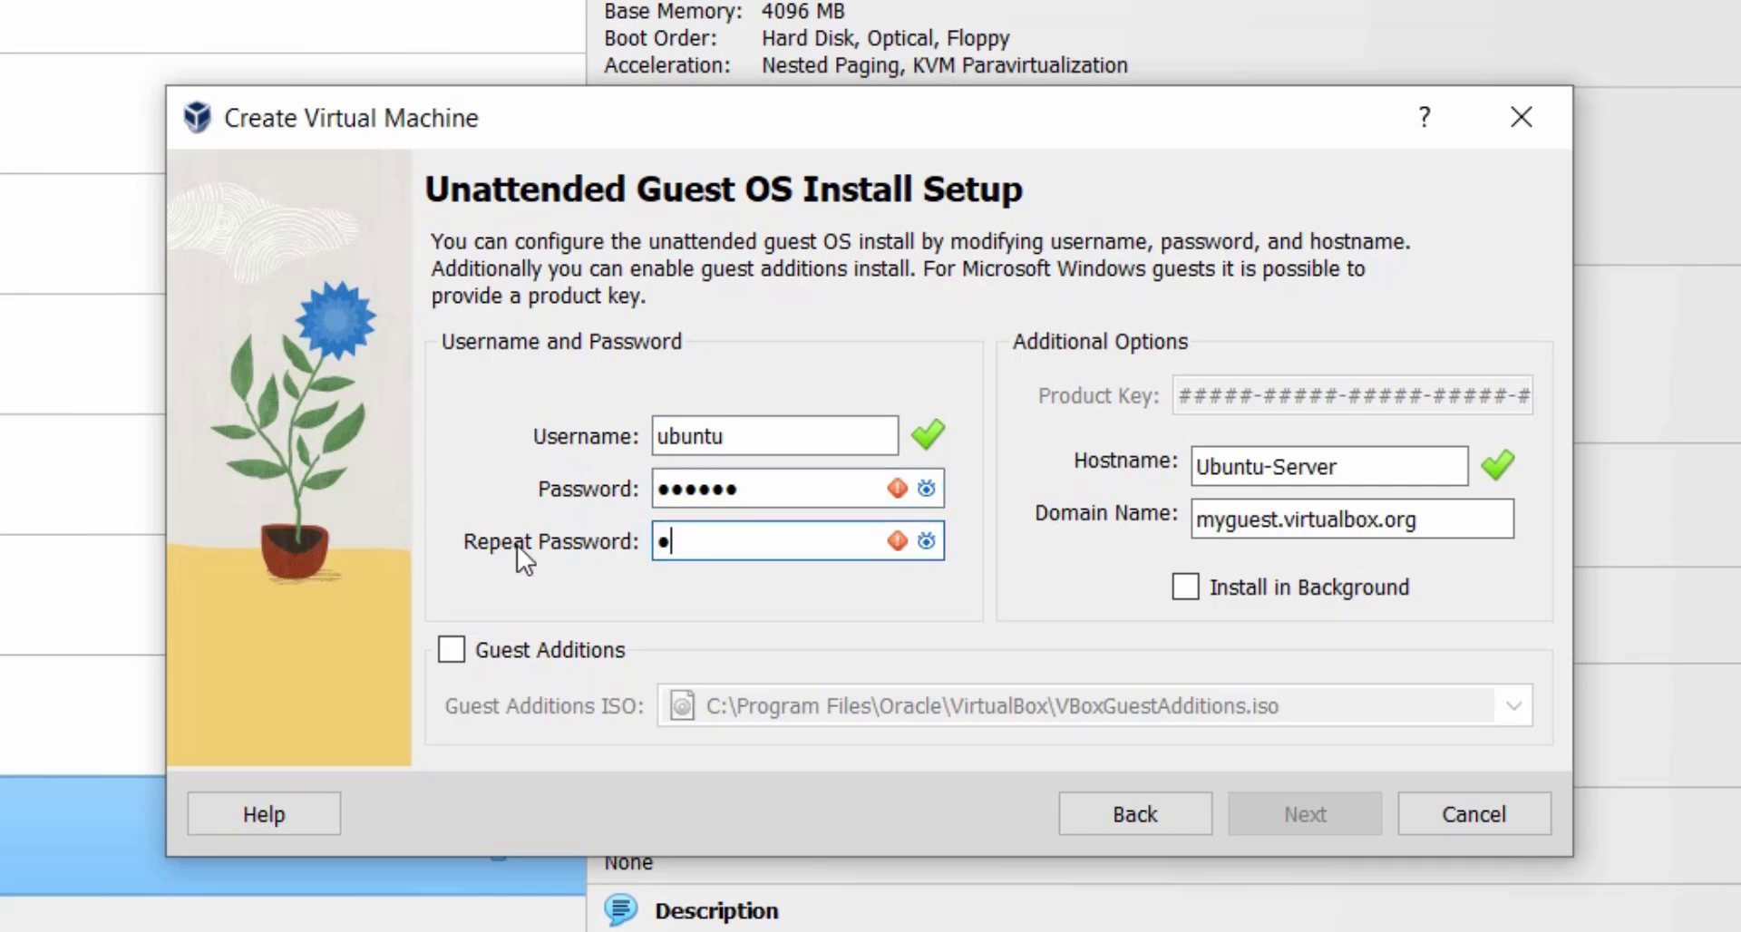
type("tu")
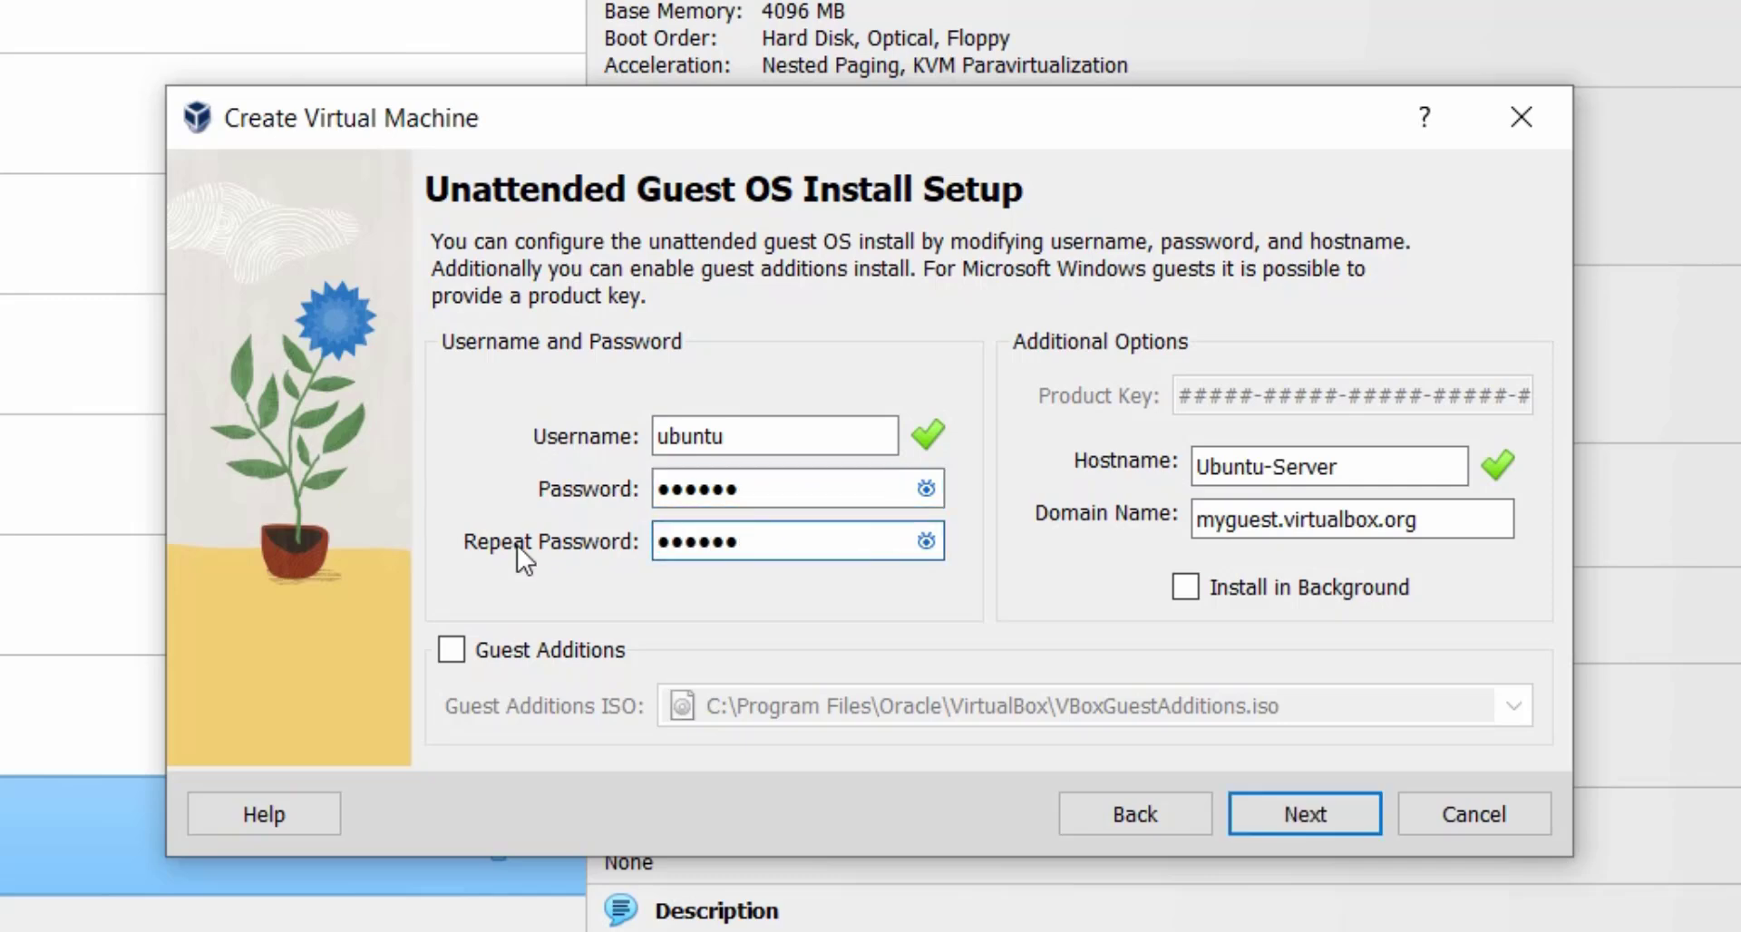
left_click(1304, 820)
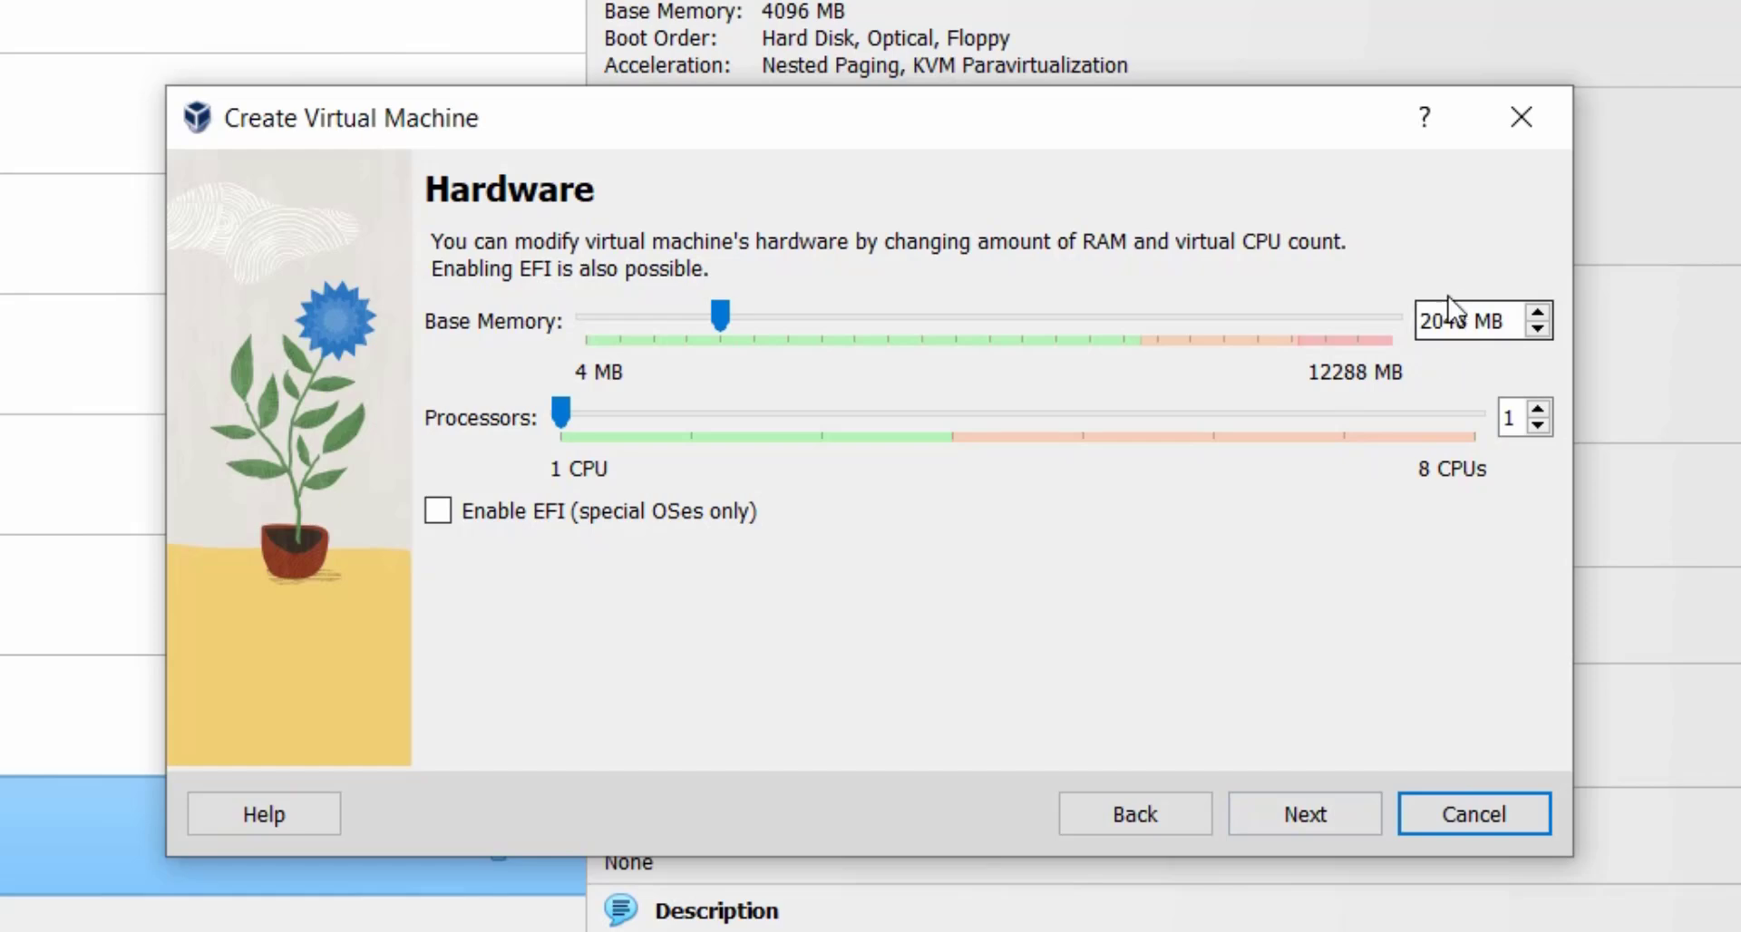
Keep the default hardware, enlarge the virtual disk with the slider, and reach the Summary.
left_click(1315, 816)
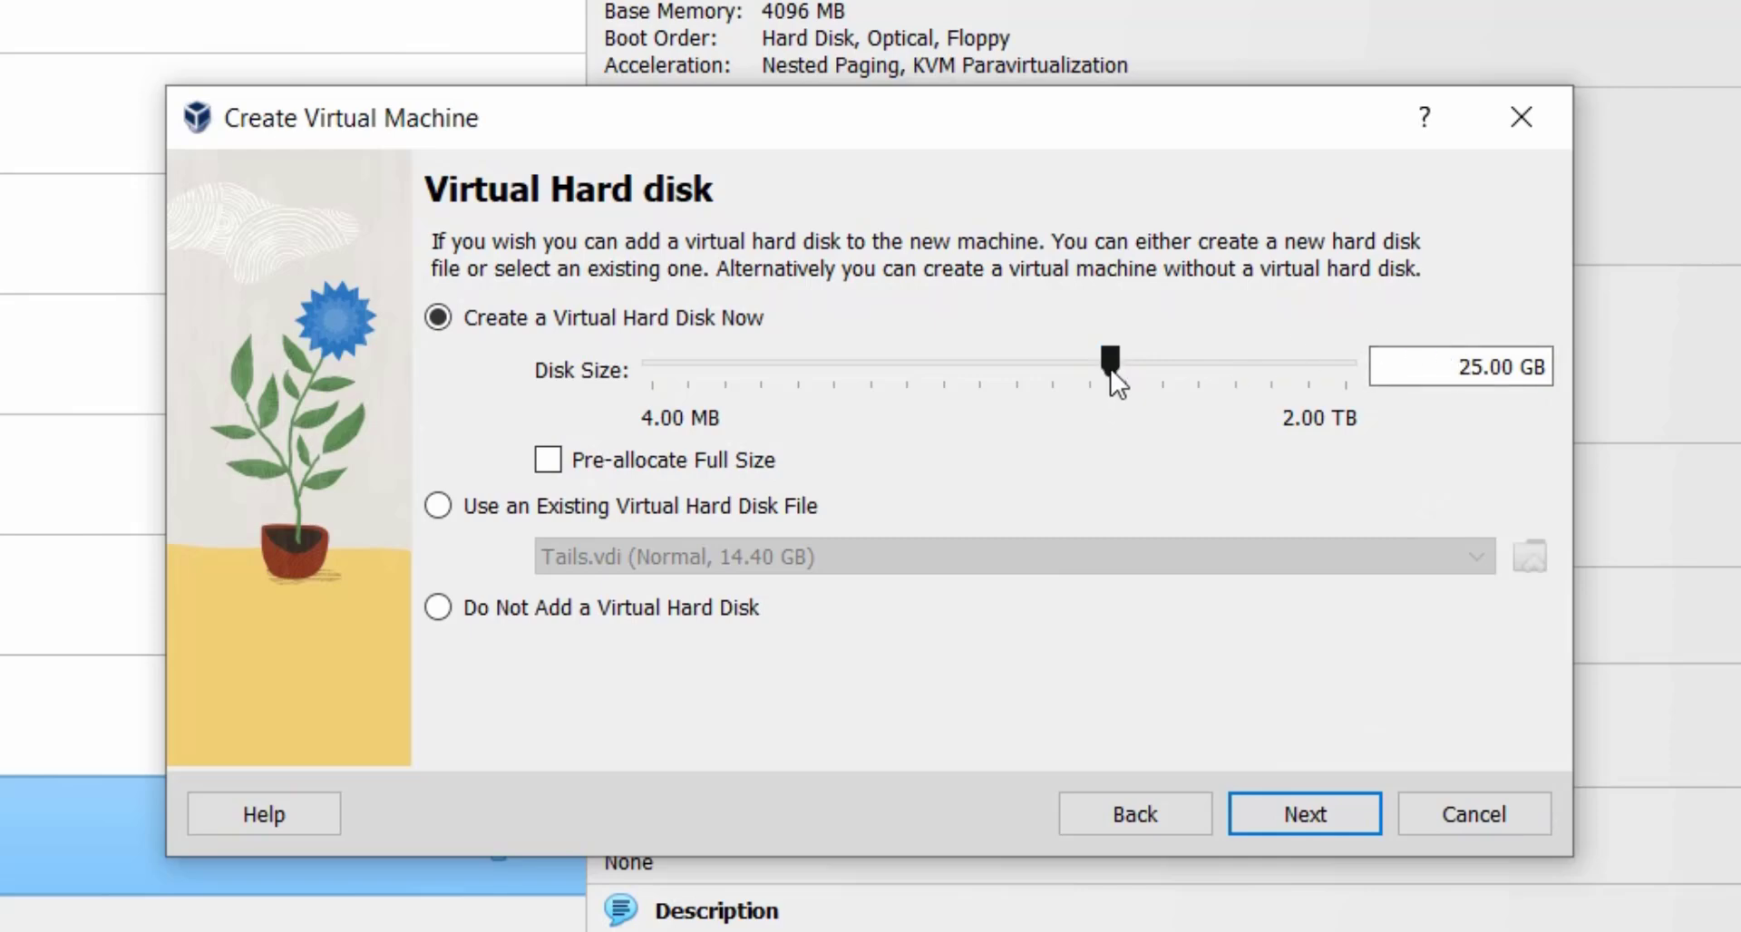
left_click_drag(1109, 369, 1149, 373)
left_click(1291, 818)
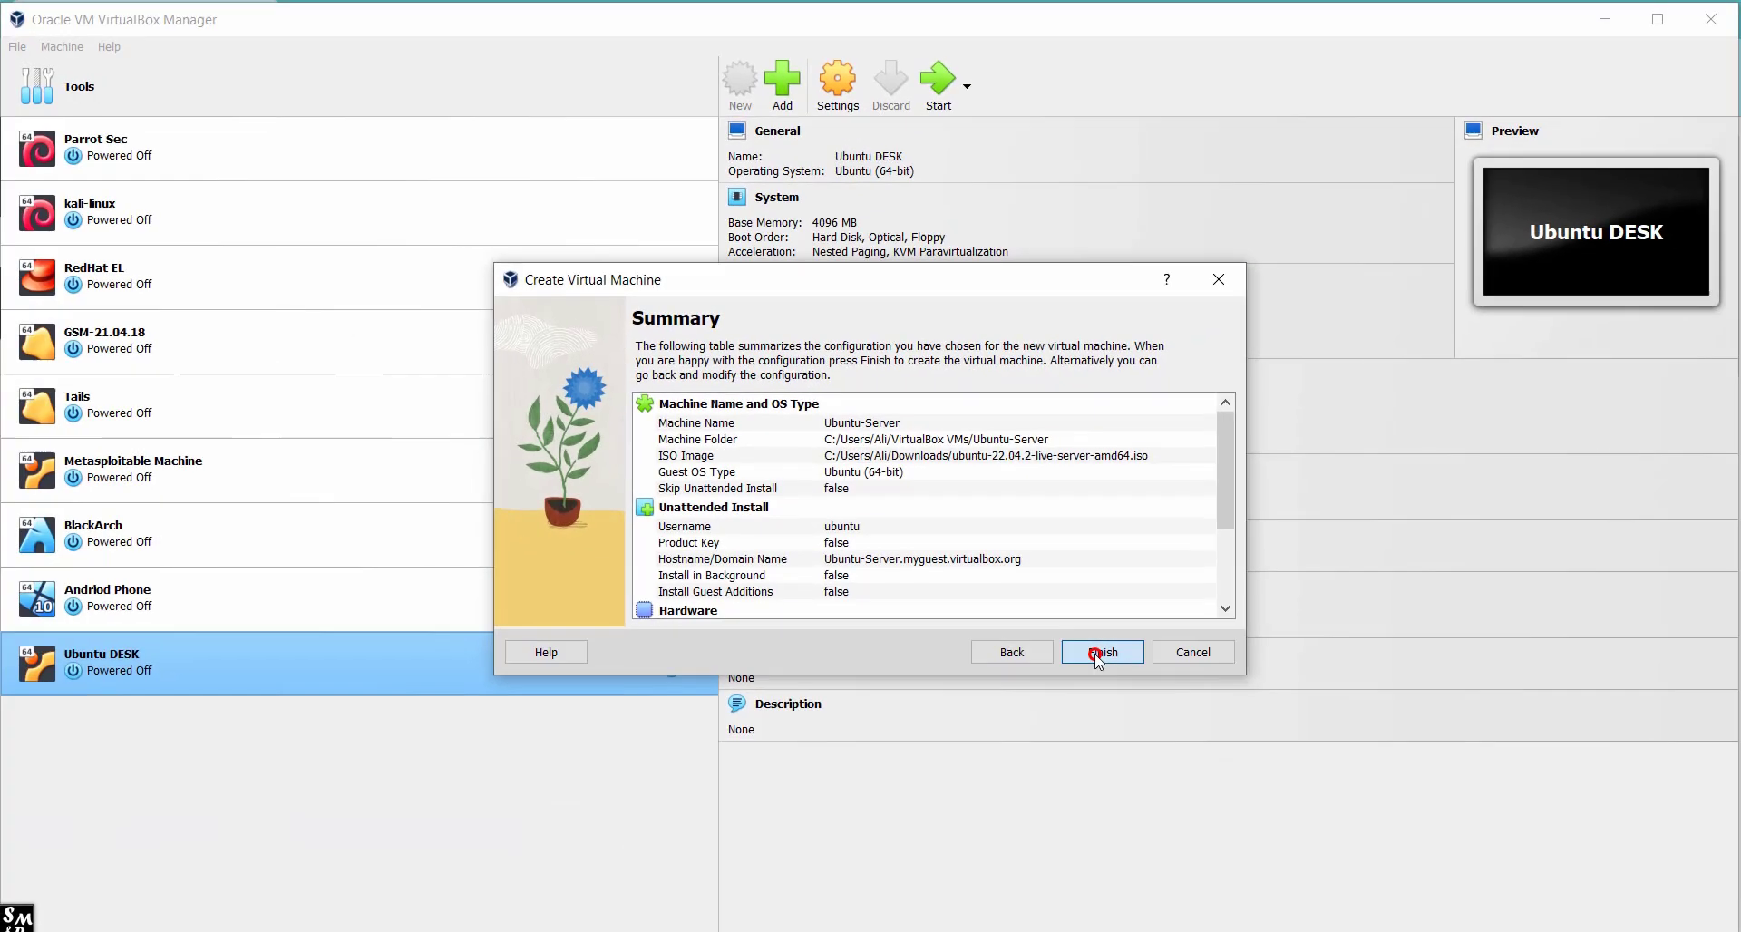
Finish creating Ubuntu-Server and boot it, dismissing the mouse integration notice.
left_click(1291, 817)
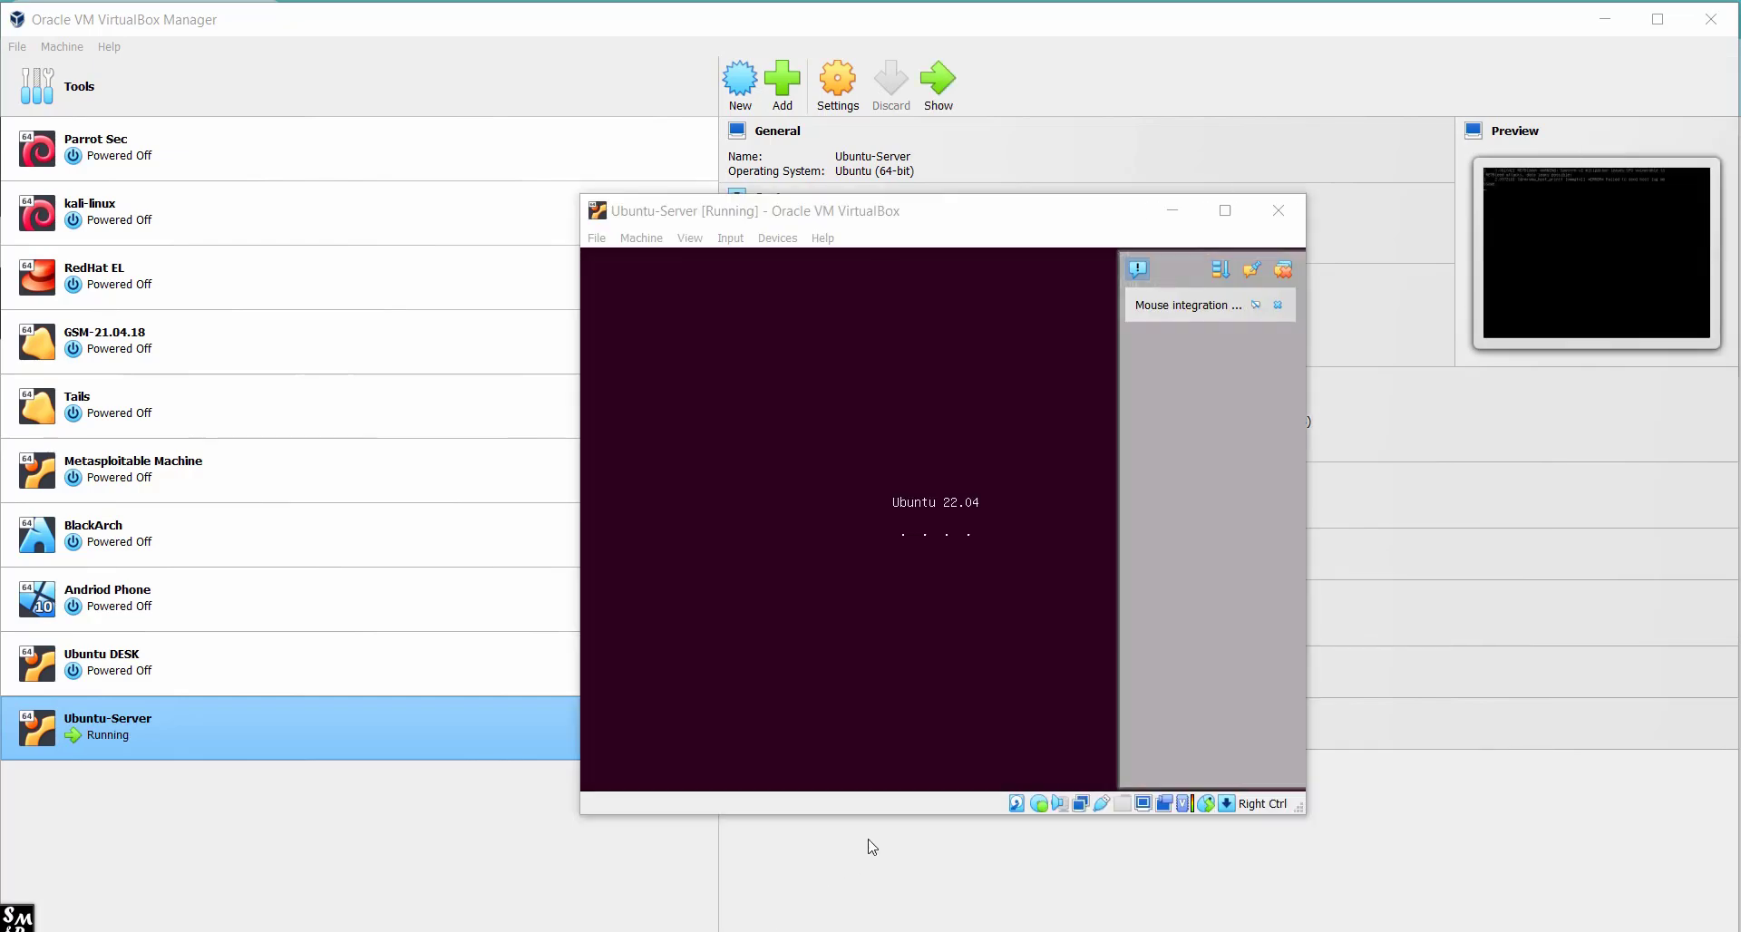
left_click(1279, 304)
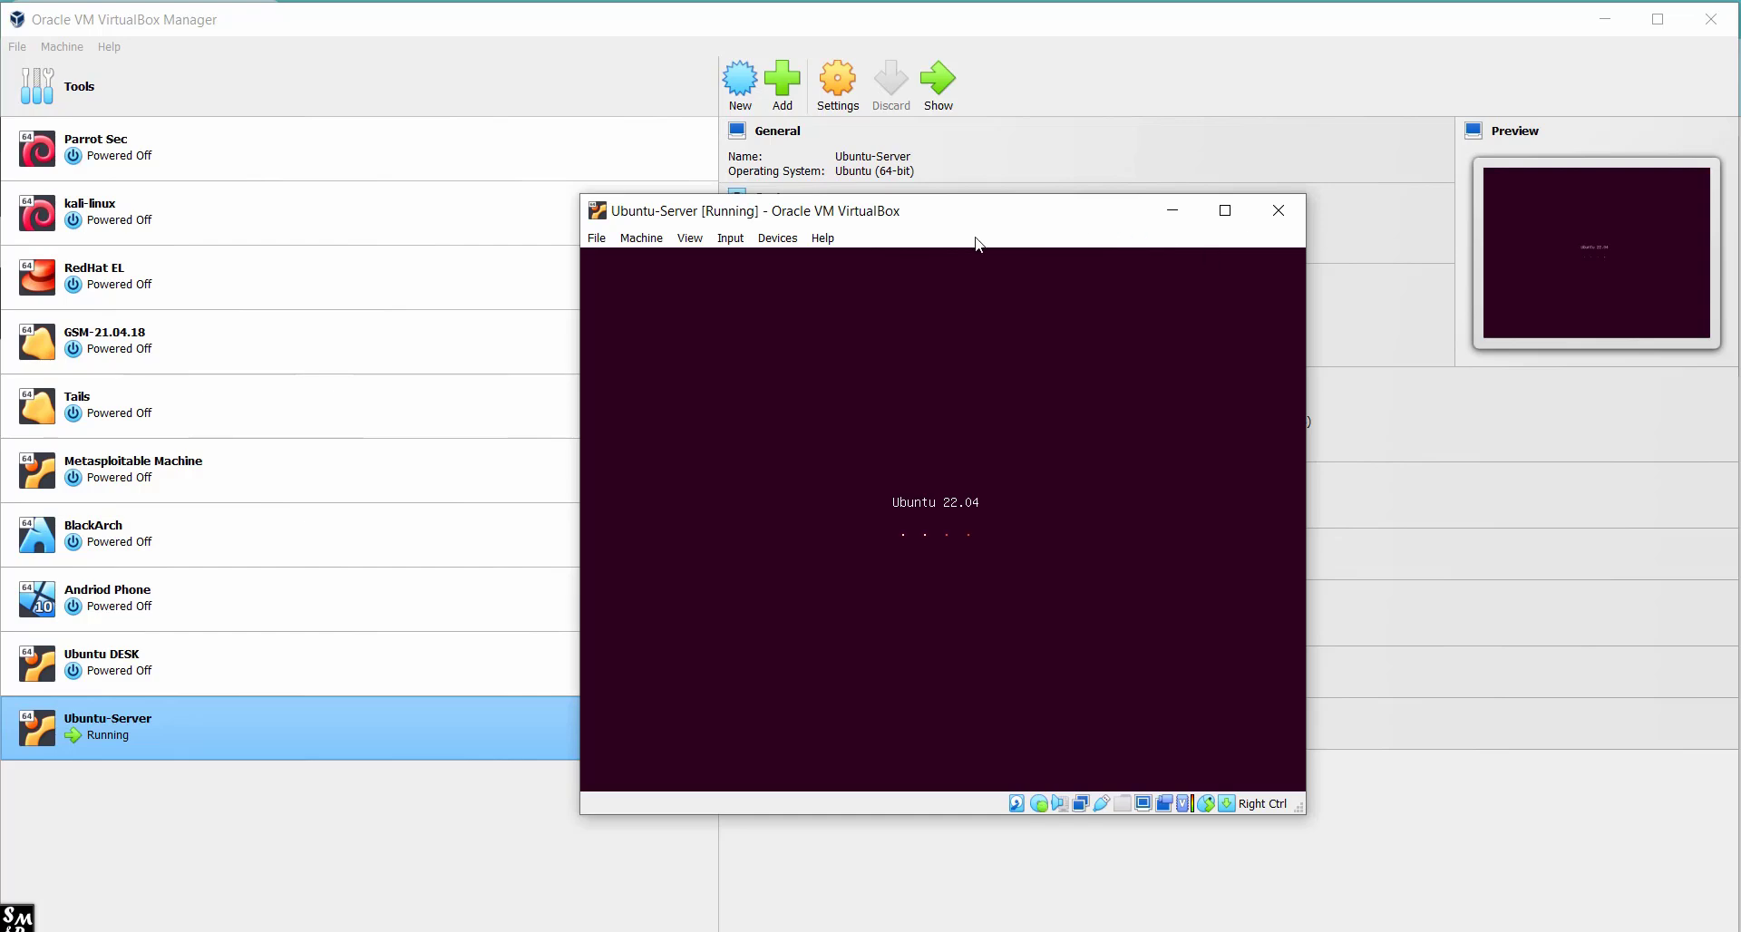
left_click_drag(927, 219, 900, 171)
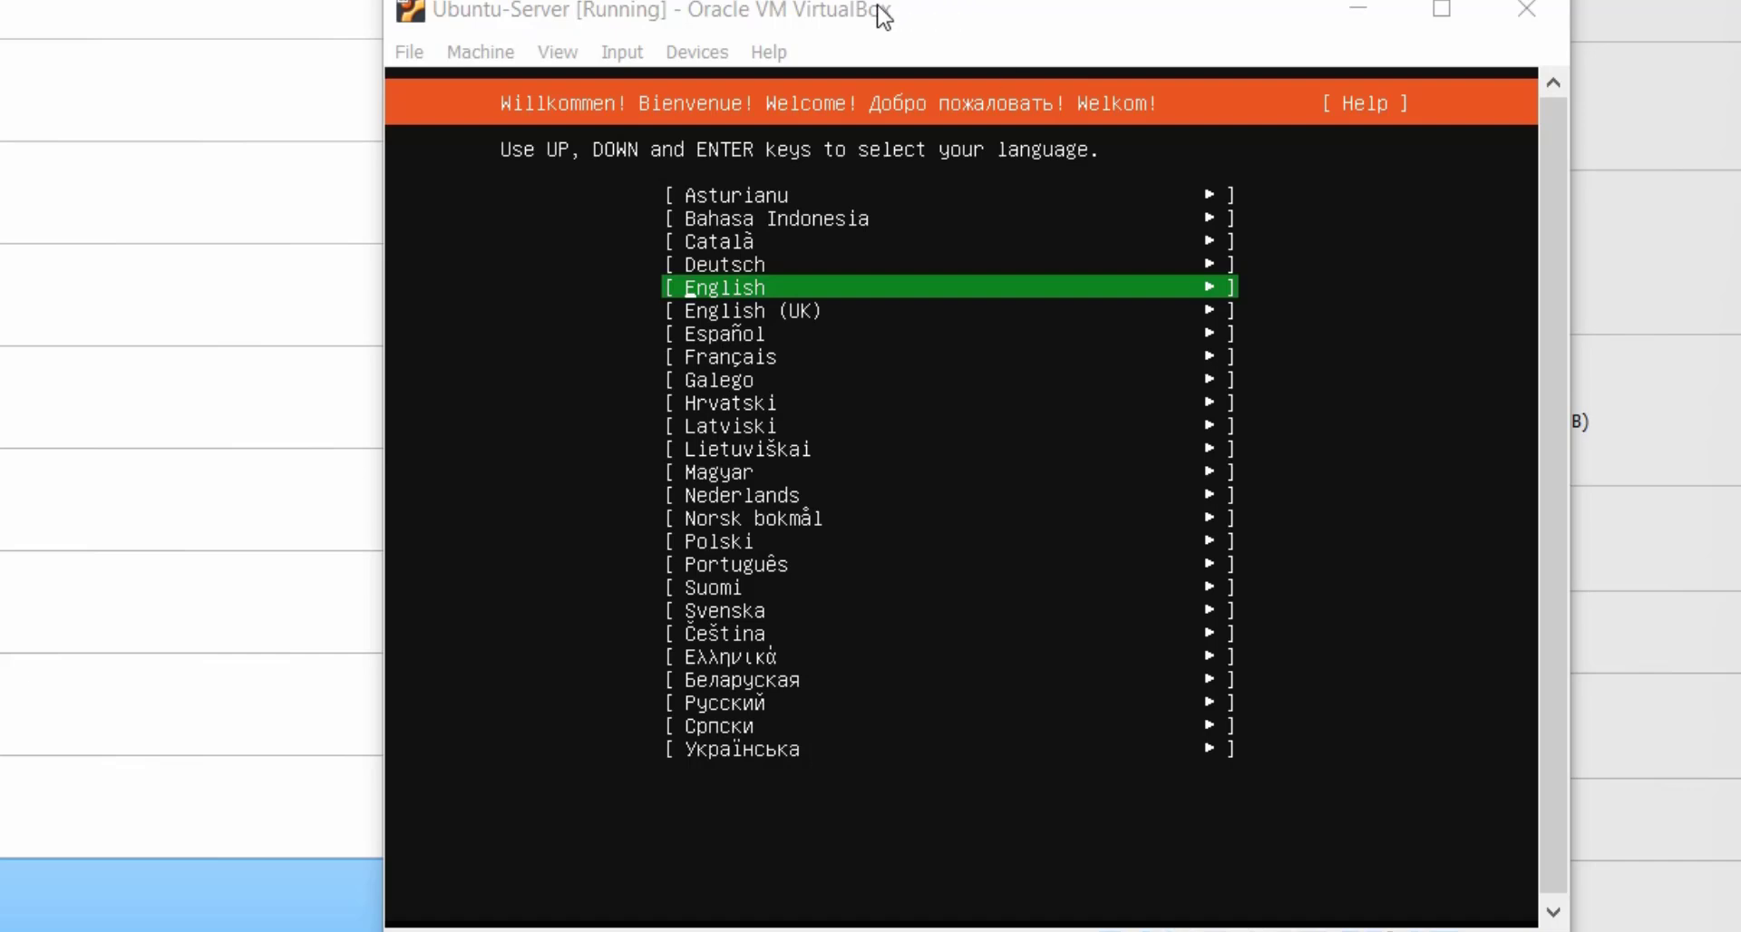
Choose English, the English (US) keyboard and the standard Ubuntu Server install type.
left_click(982, 20)
key("Return")
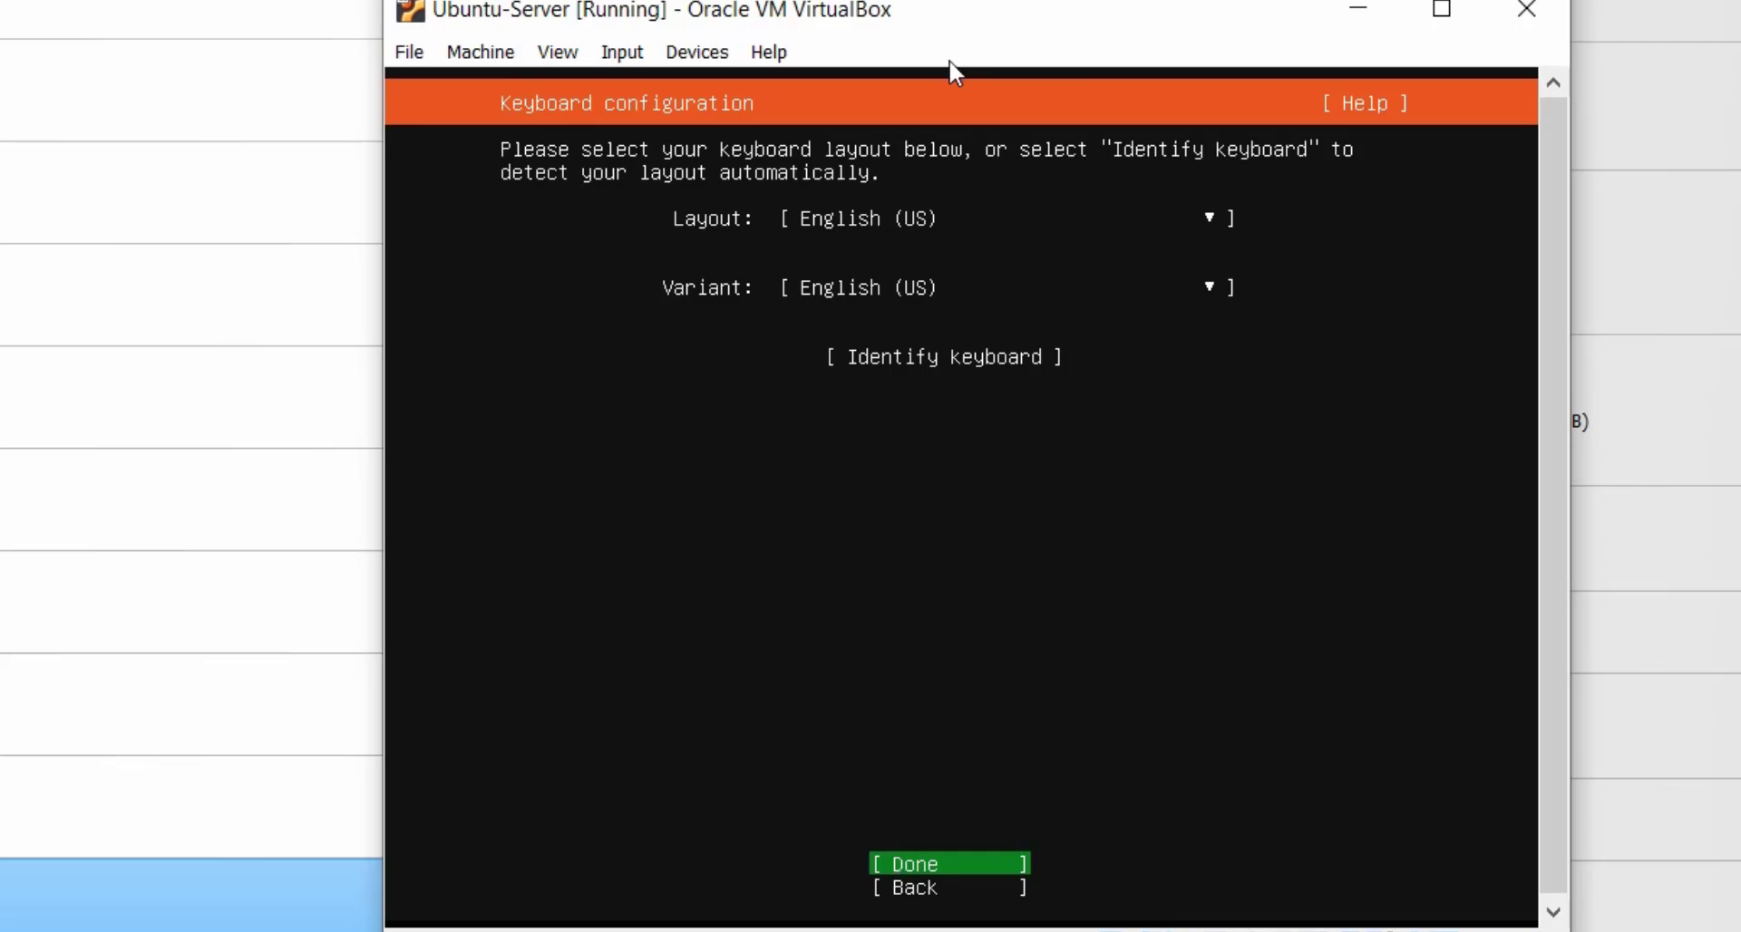
key("Return")
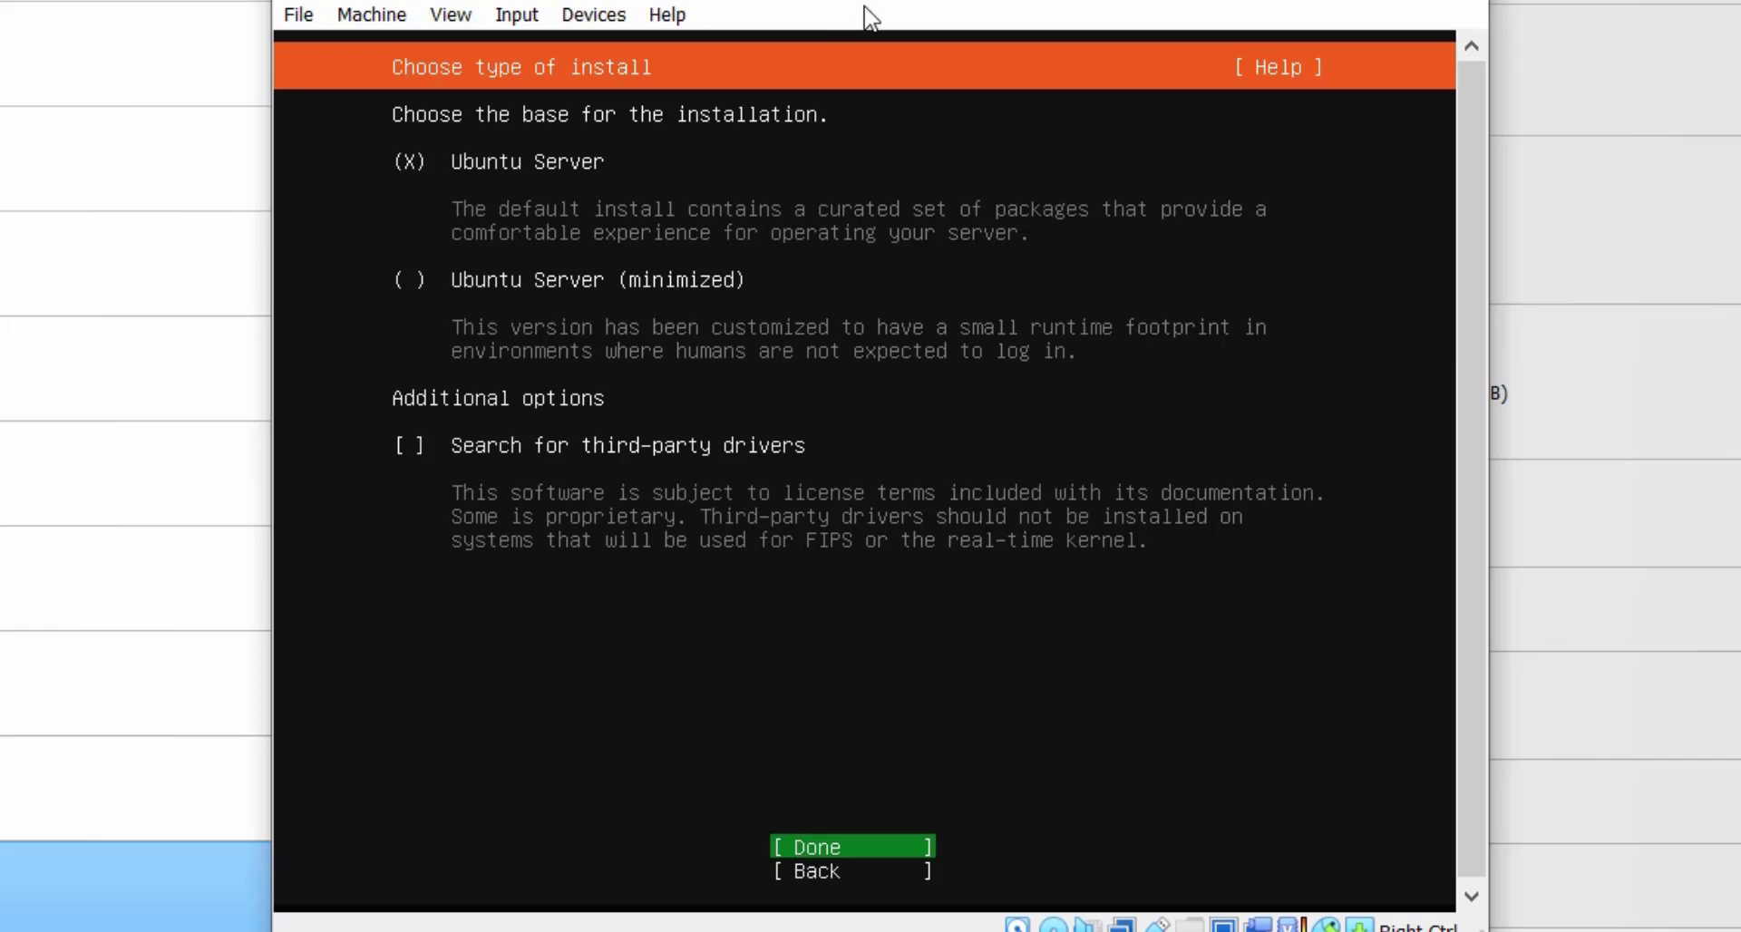
key("Return")
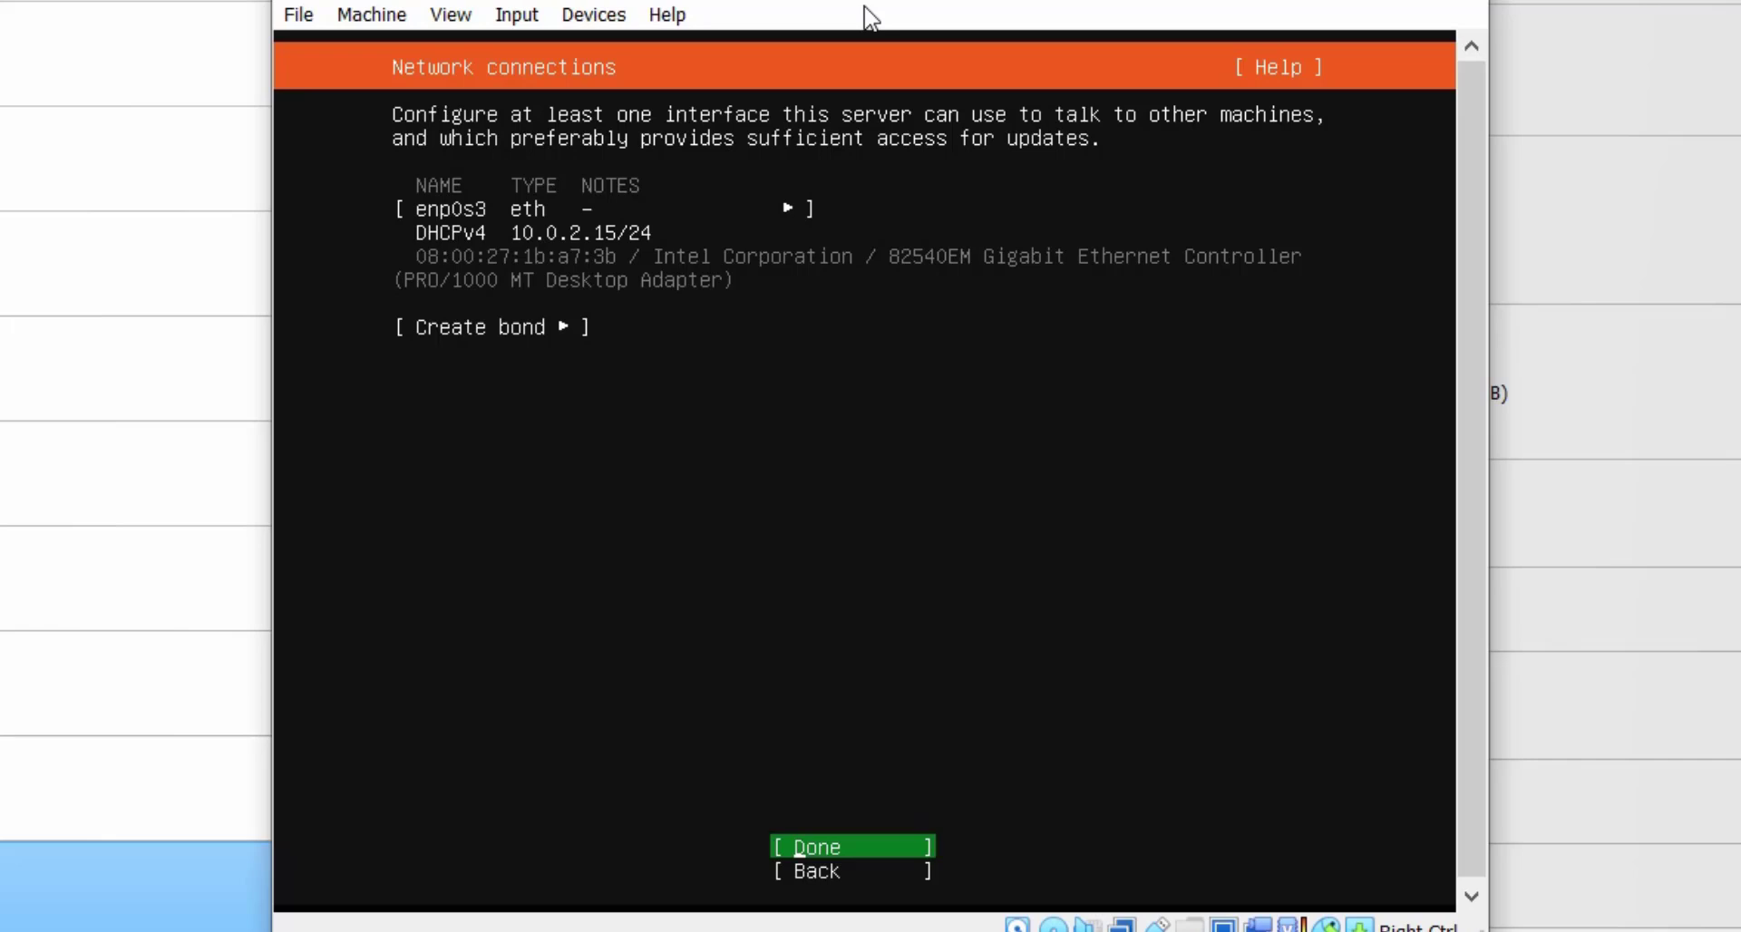
Accept the default network connection, no proxy and the default archive mirror.
key("Return")
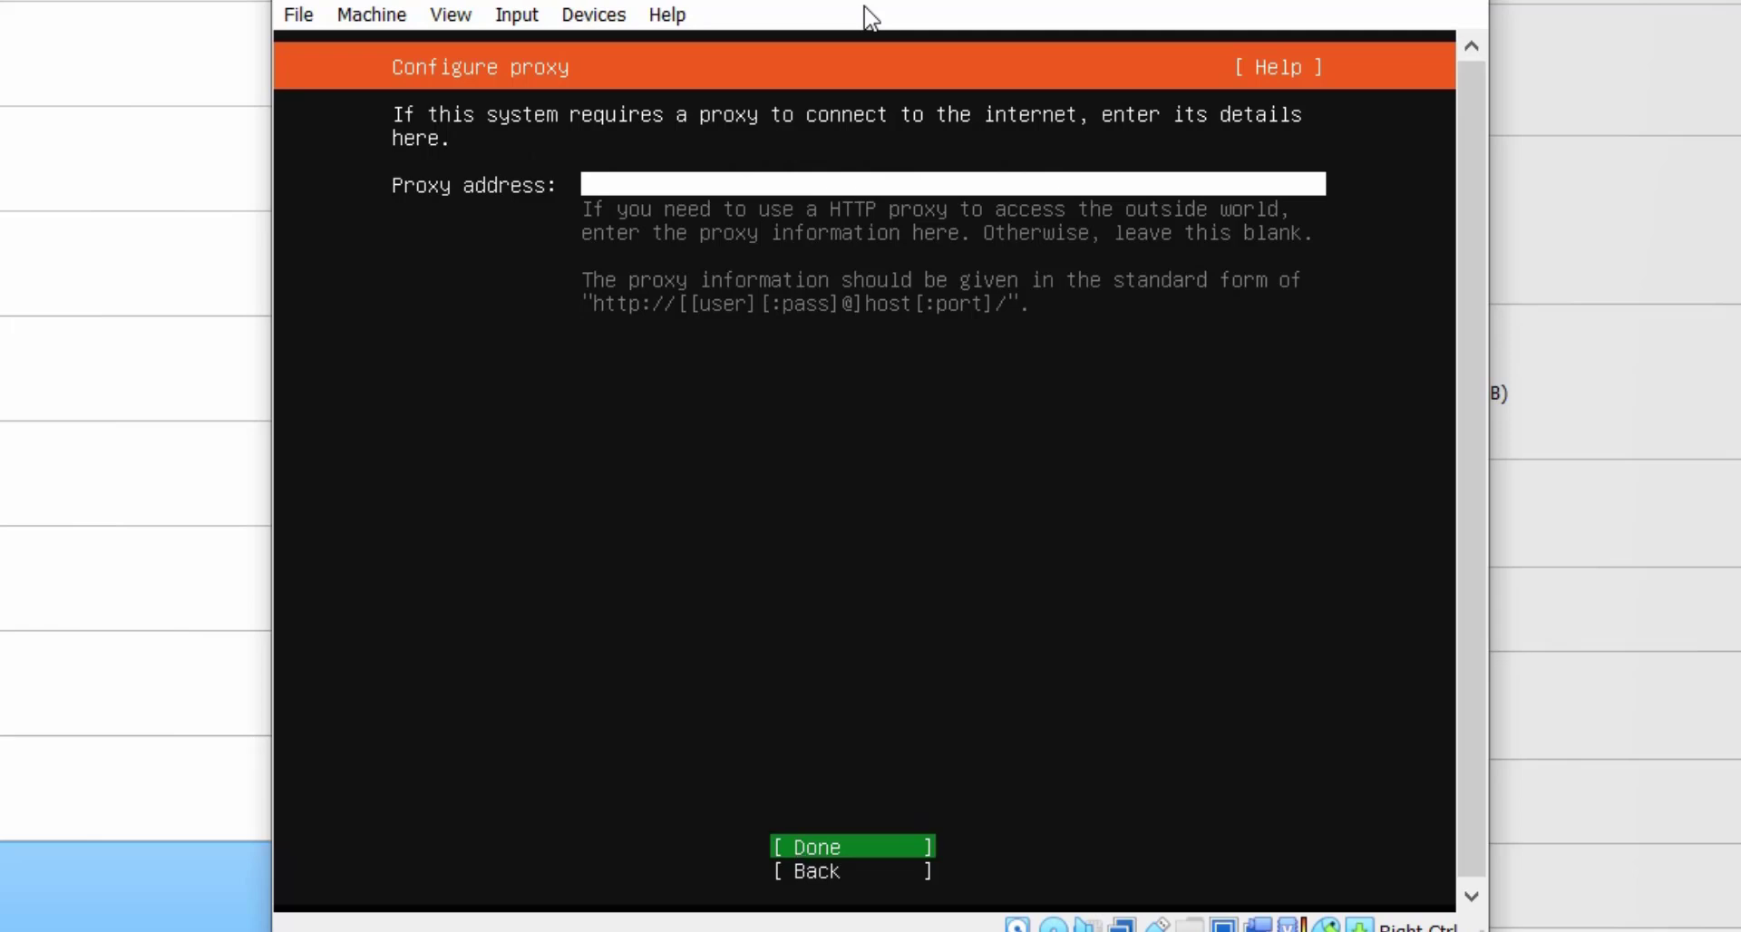
key("Return")
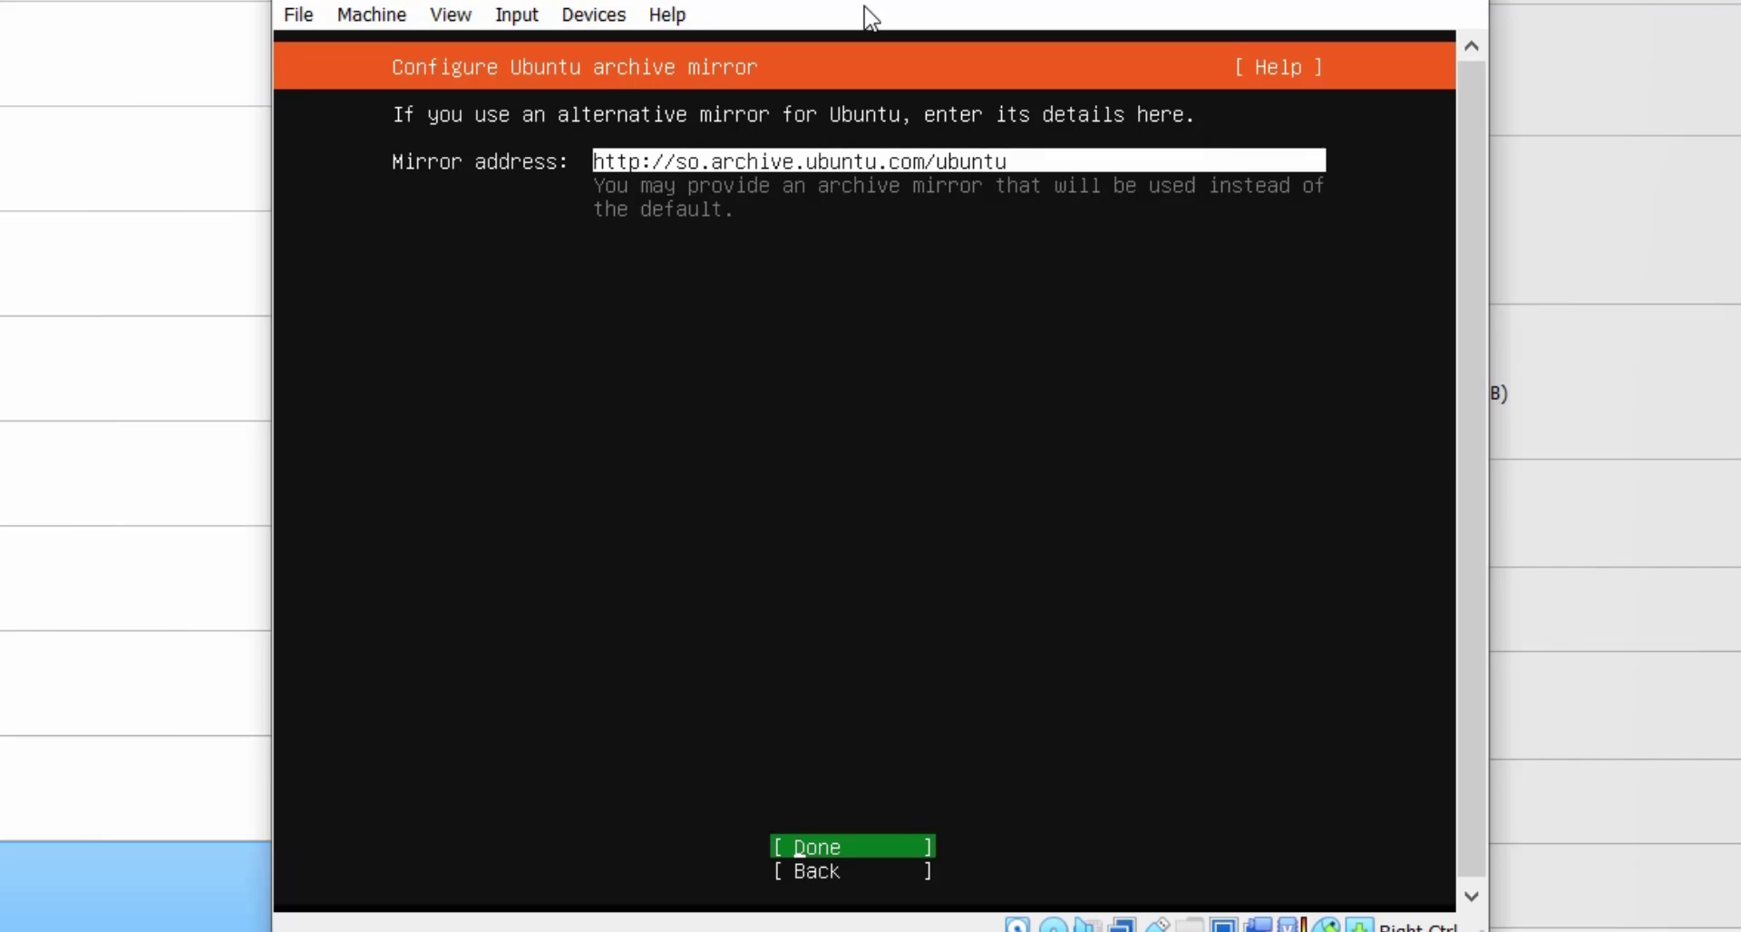
key("Return")
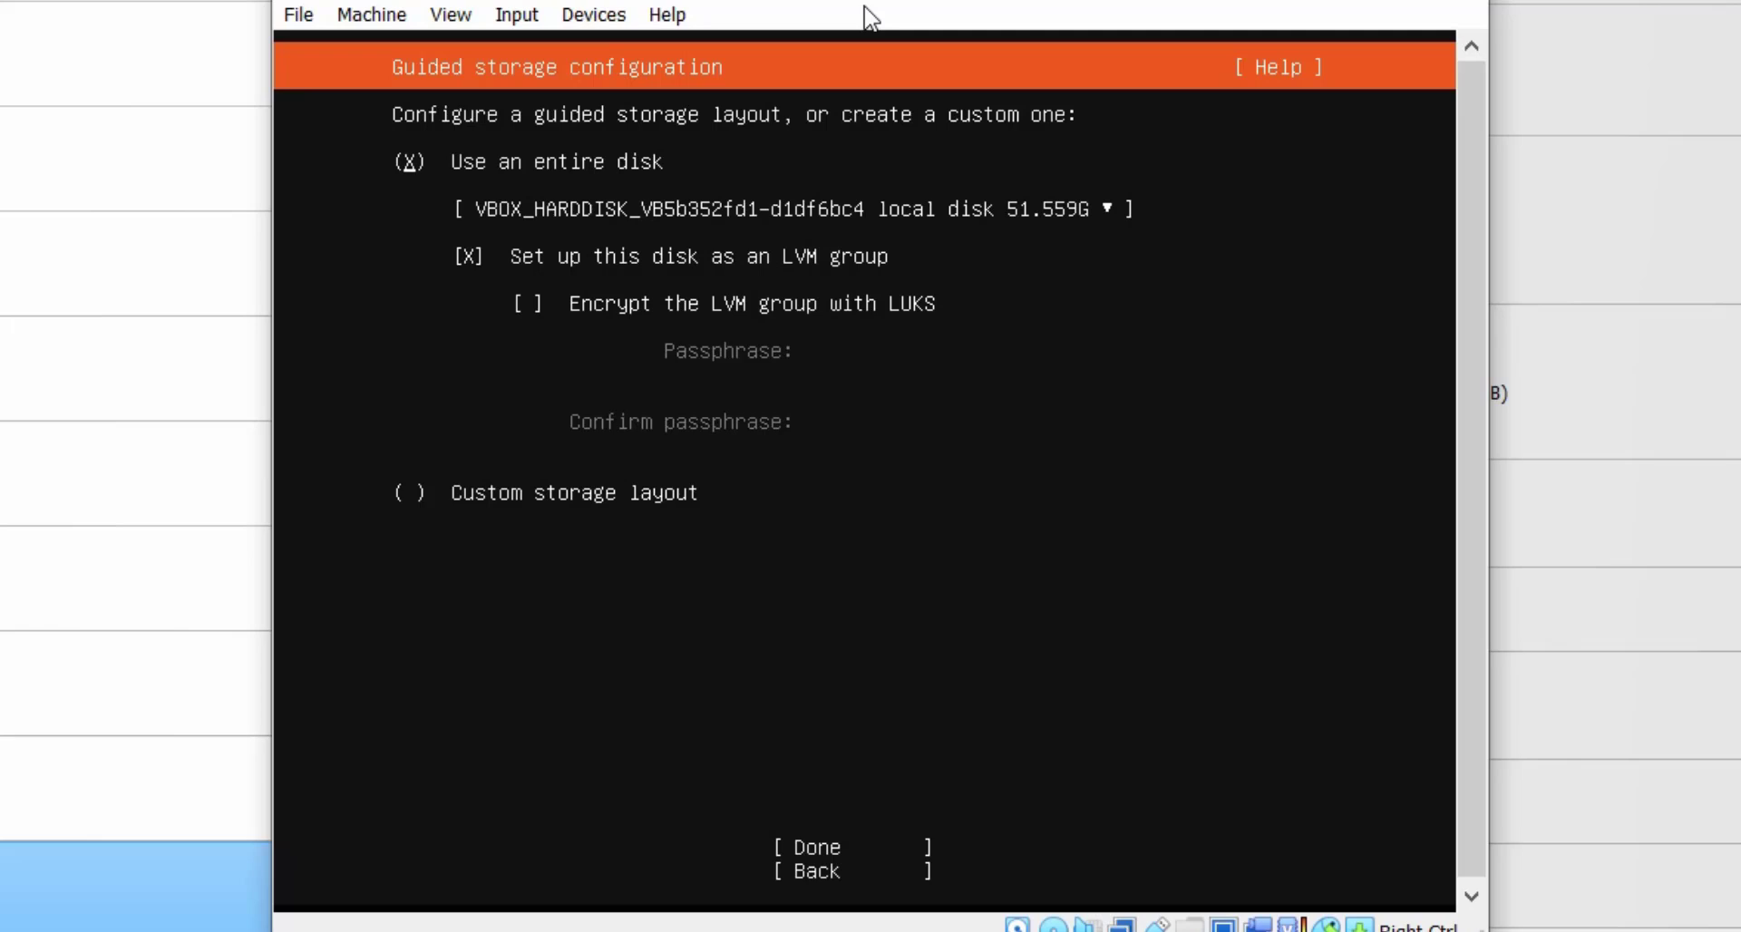
Use the entire disk with LVM and confirm formatting to start the installation.
key("Tab")
key("Tab")
key("Tab")
key("Tab")
key("Tab")
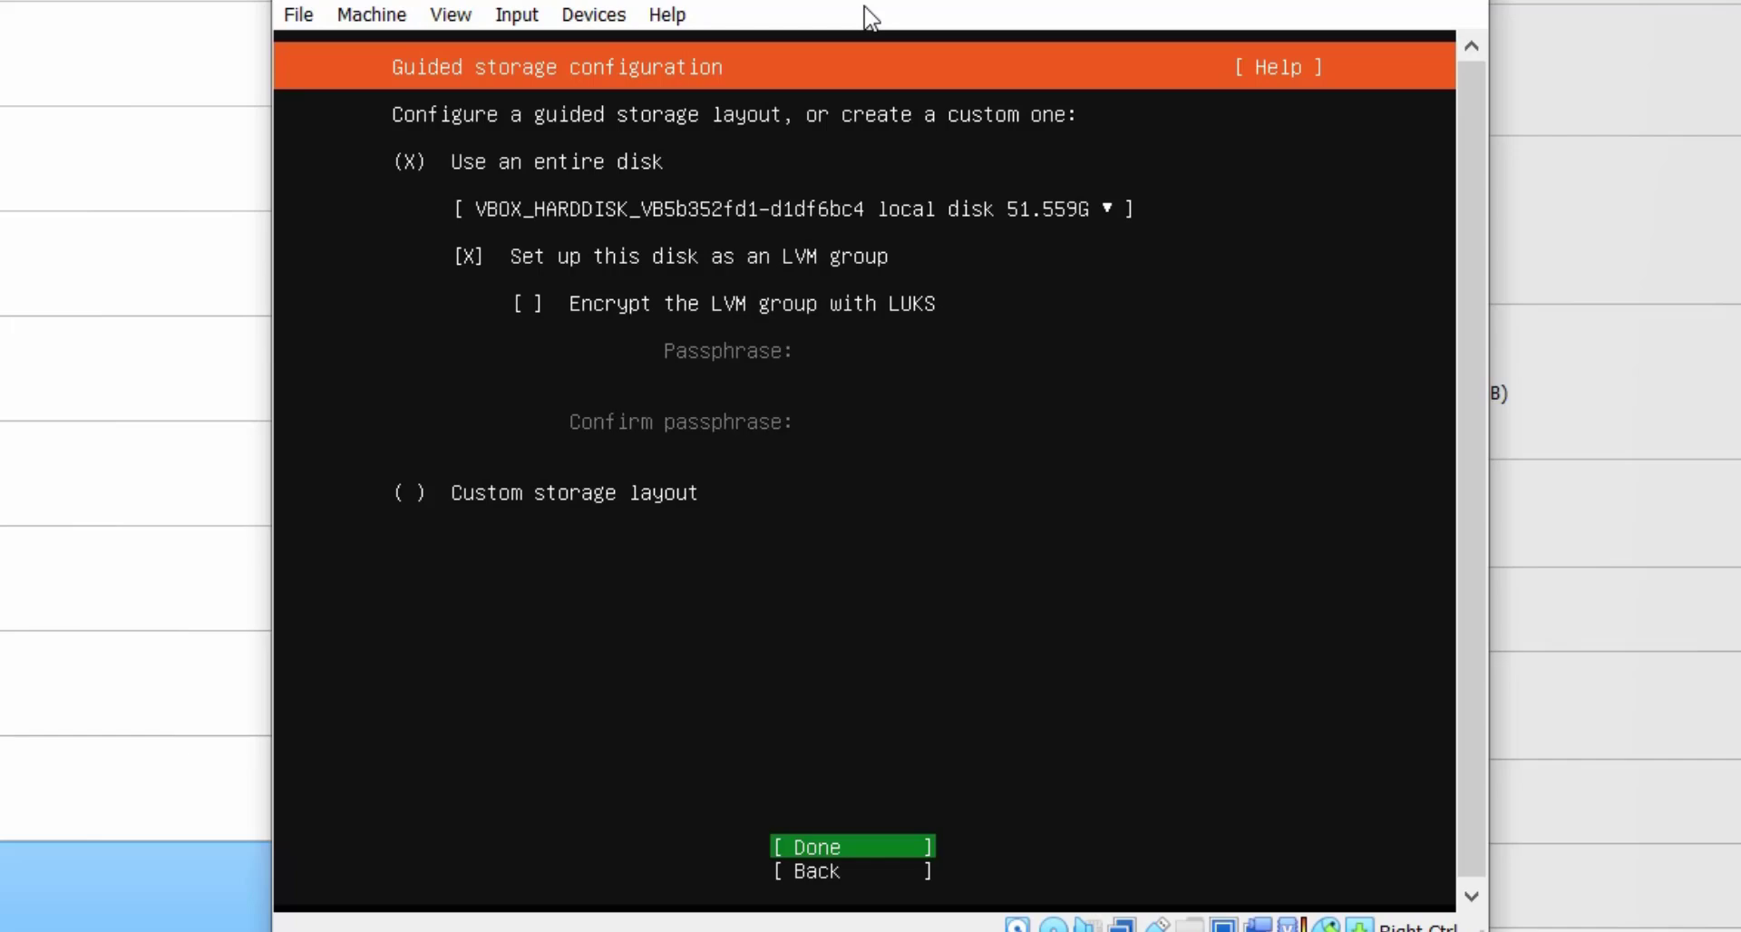
key("Return")
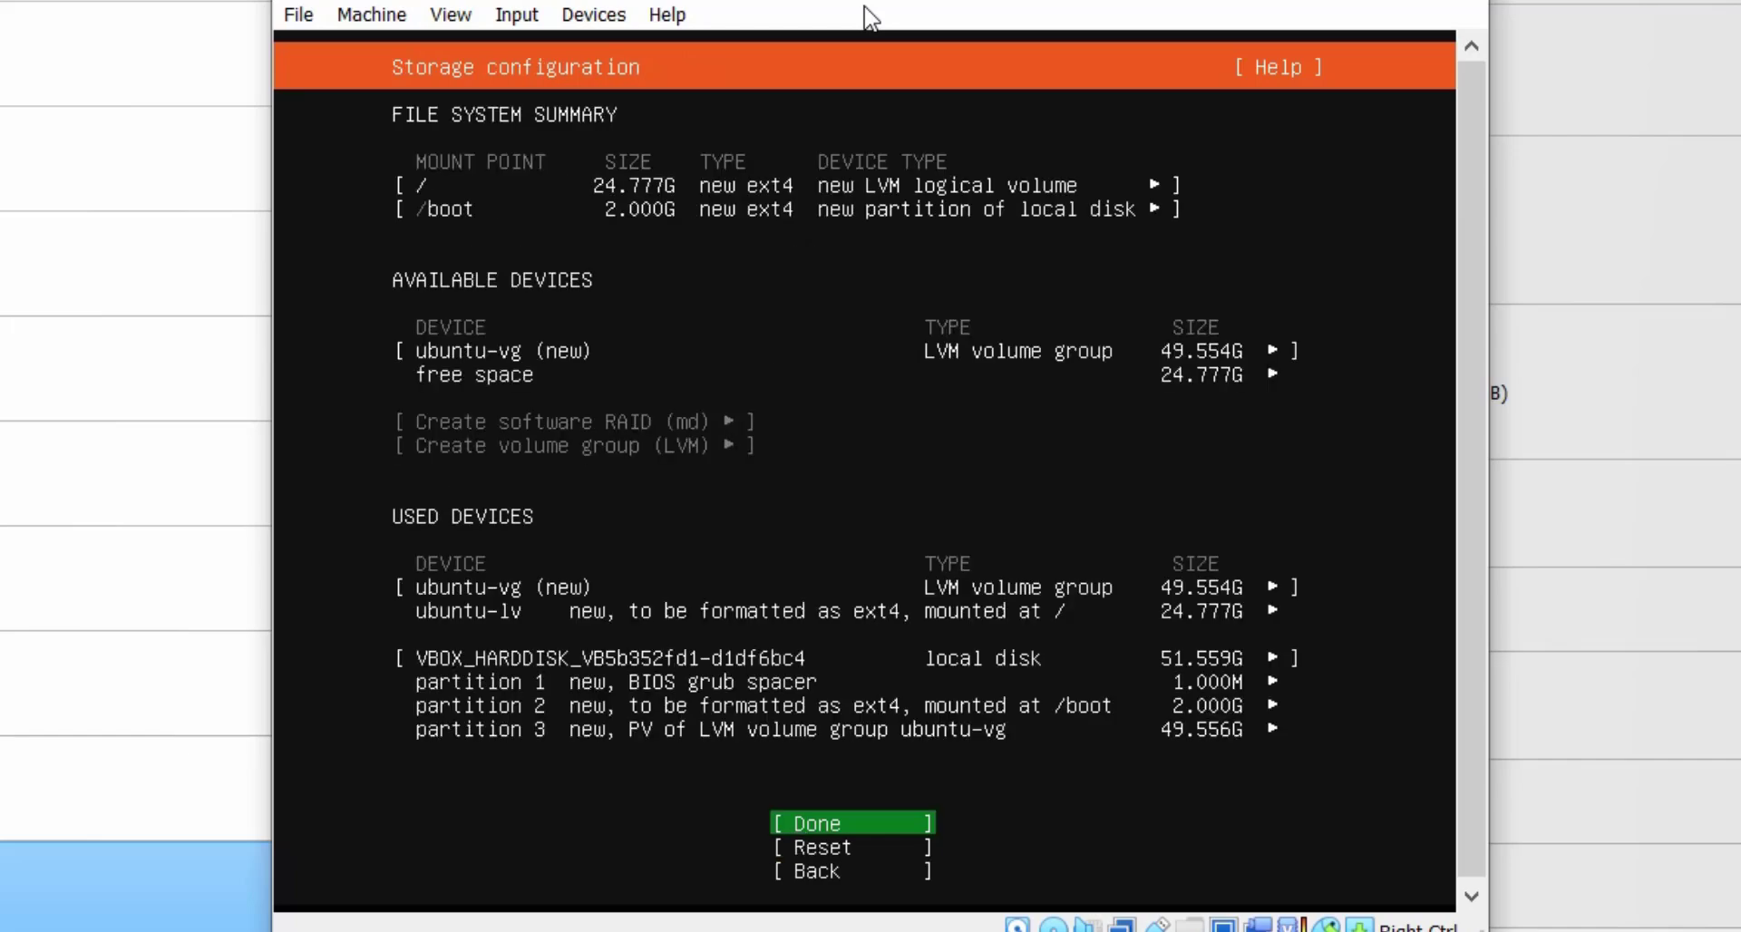
key("Return")
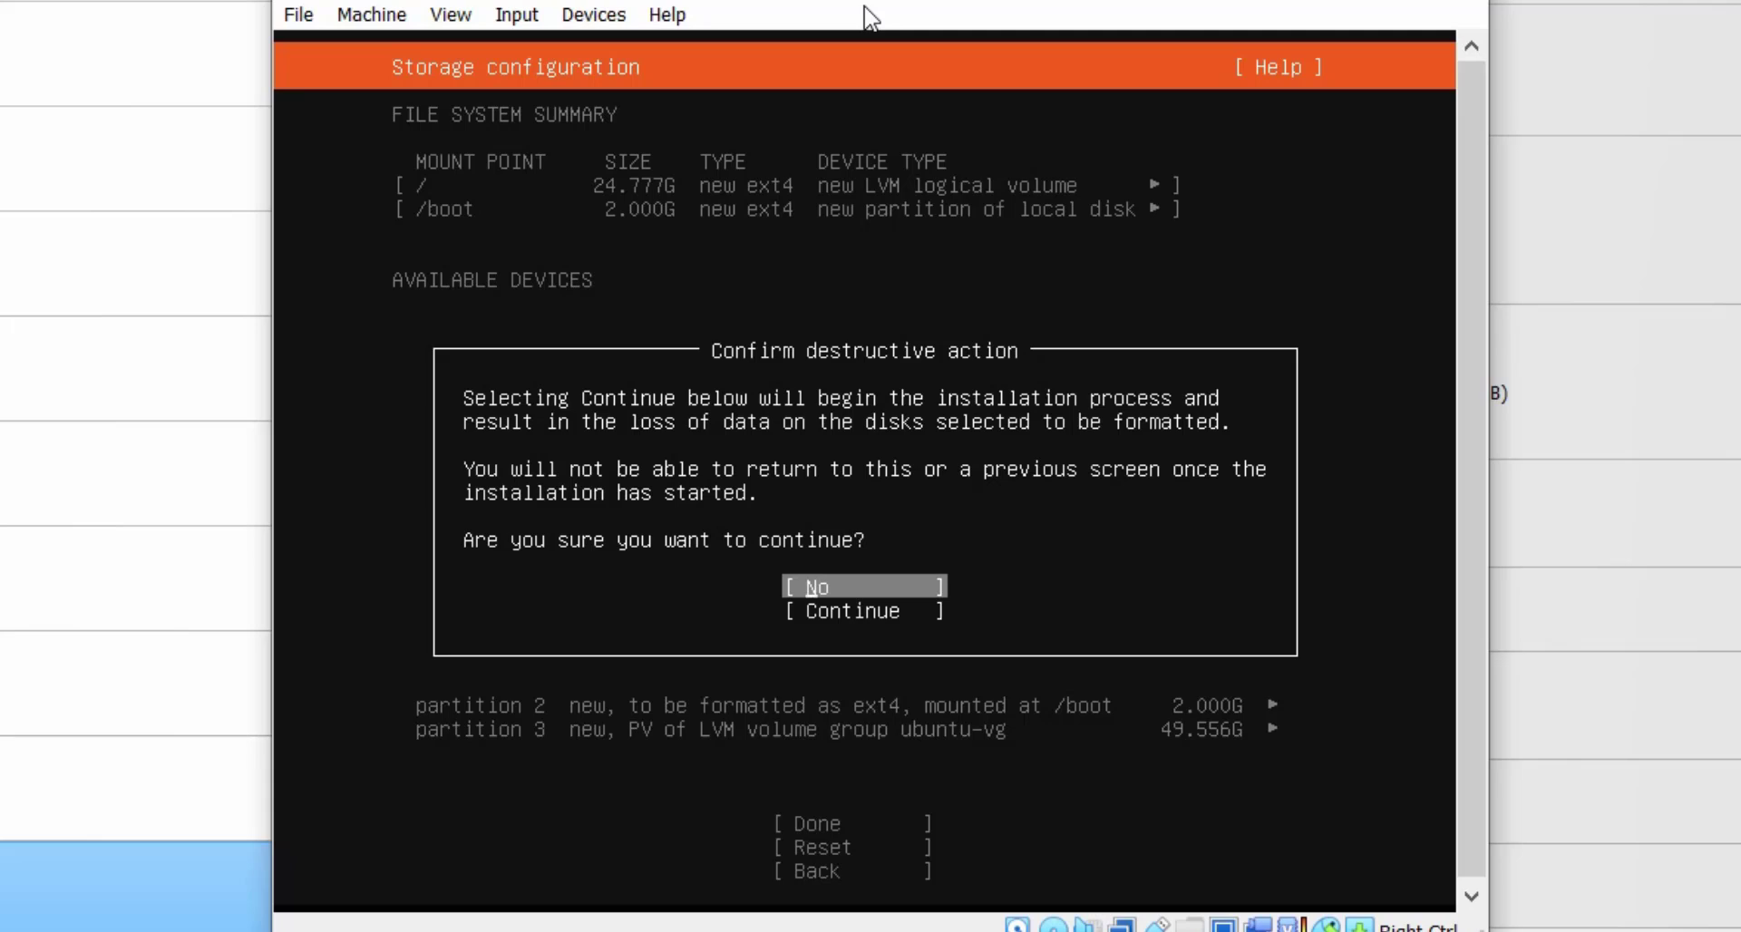
key("Down")
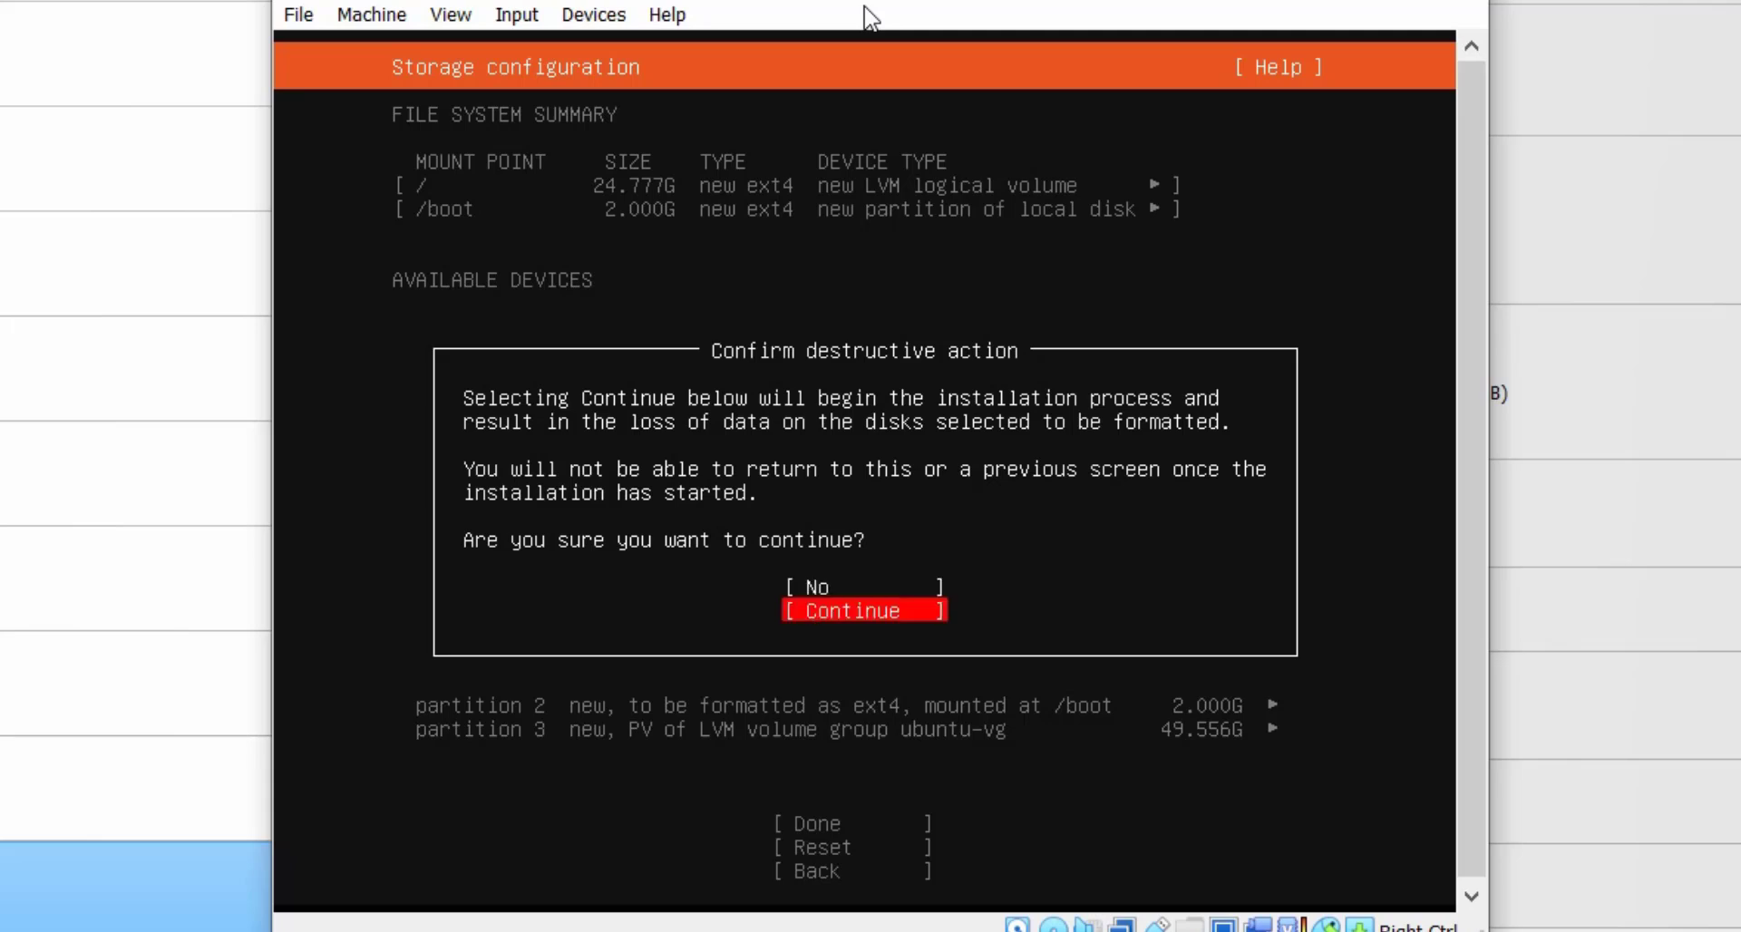
key("Return")
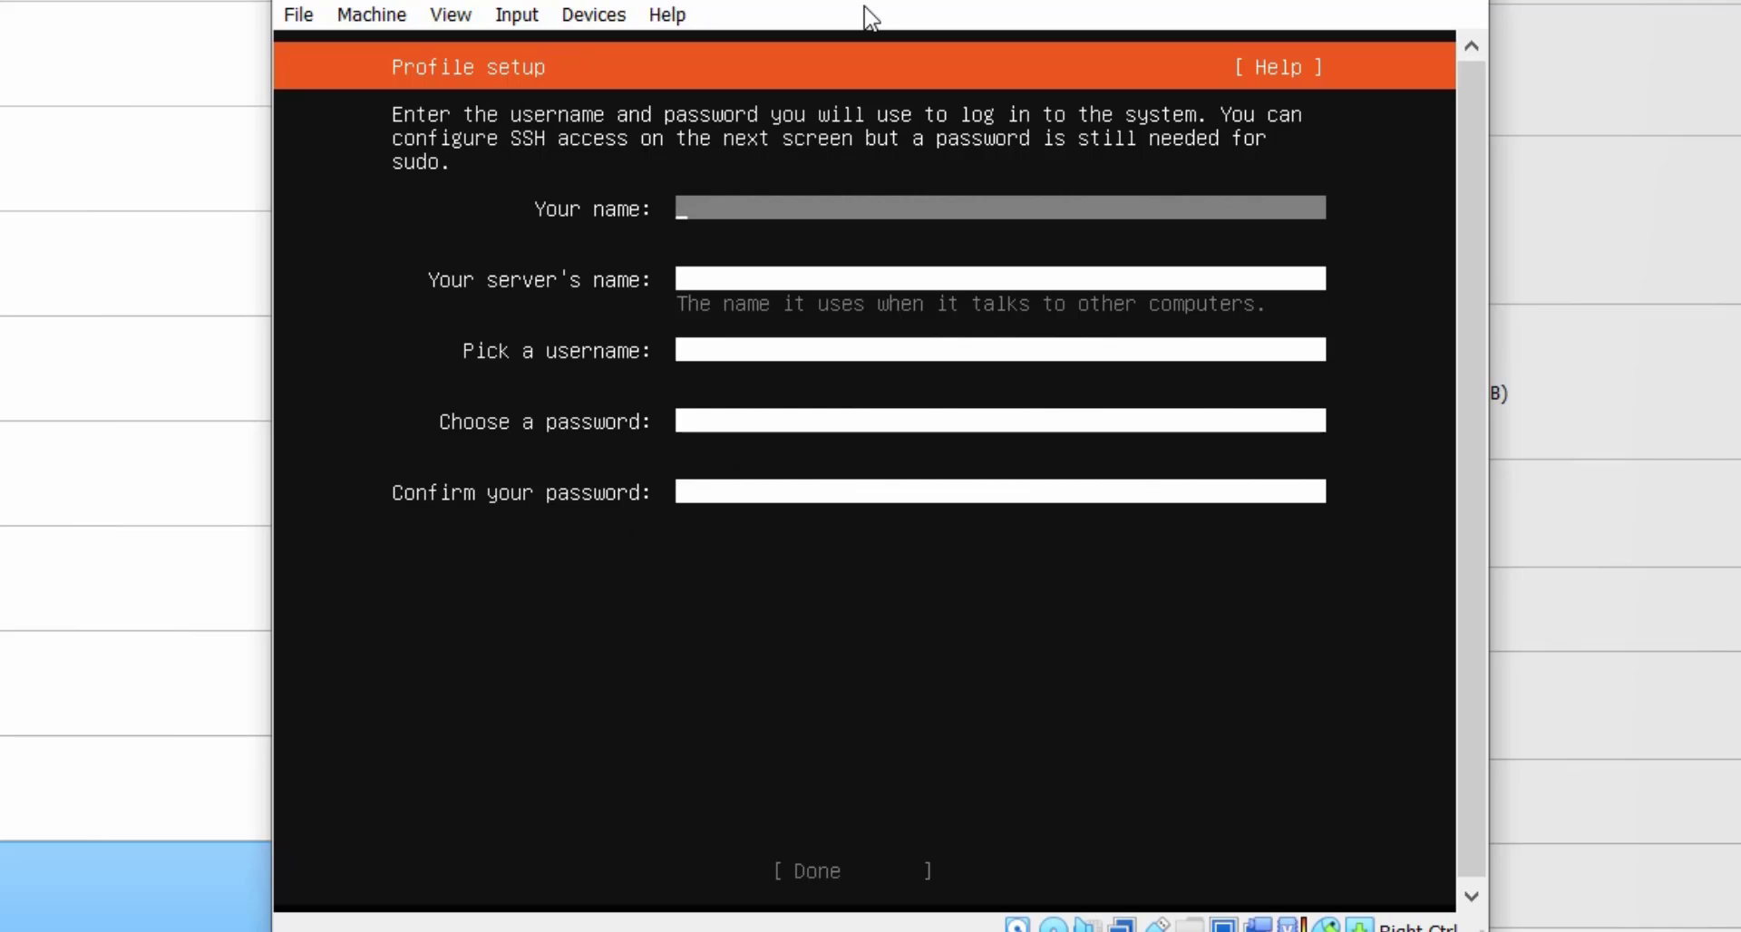
Enter the user's full name and the server name ubuntu-server in the profile.
type("A")
type("yya")
key("BackSpace")
key("BackSpace")
type("atiin")
key("Tab")
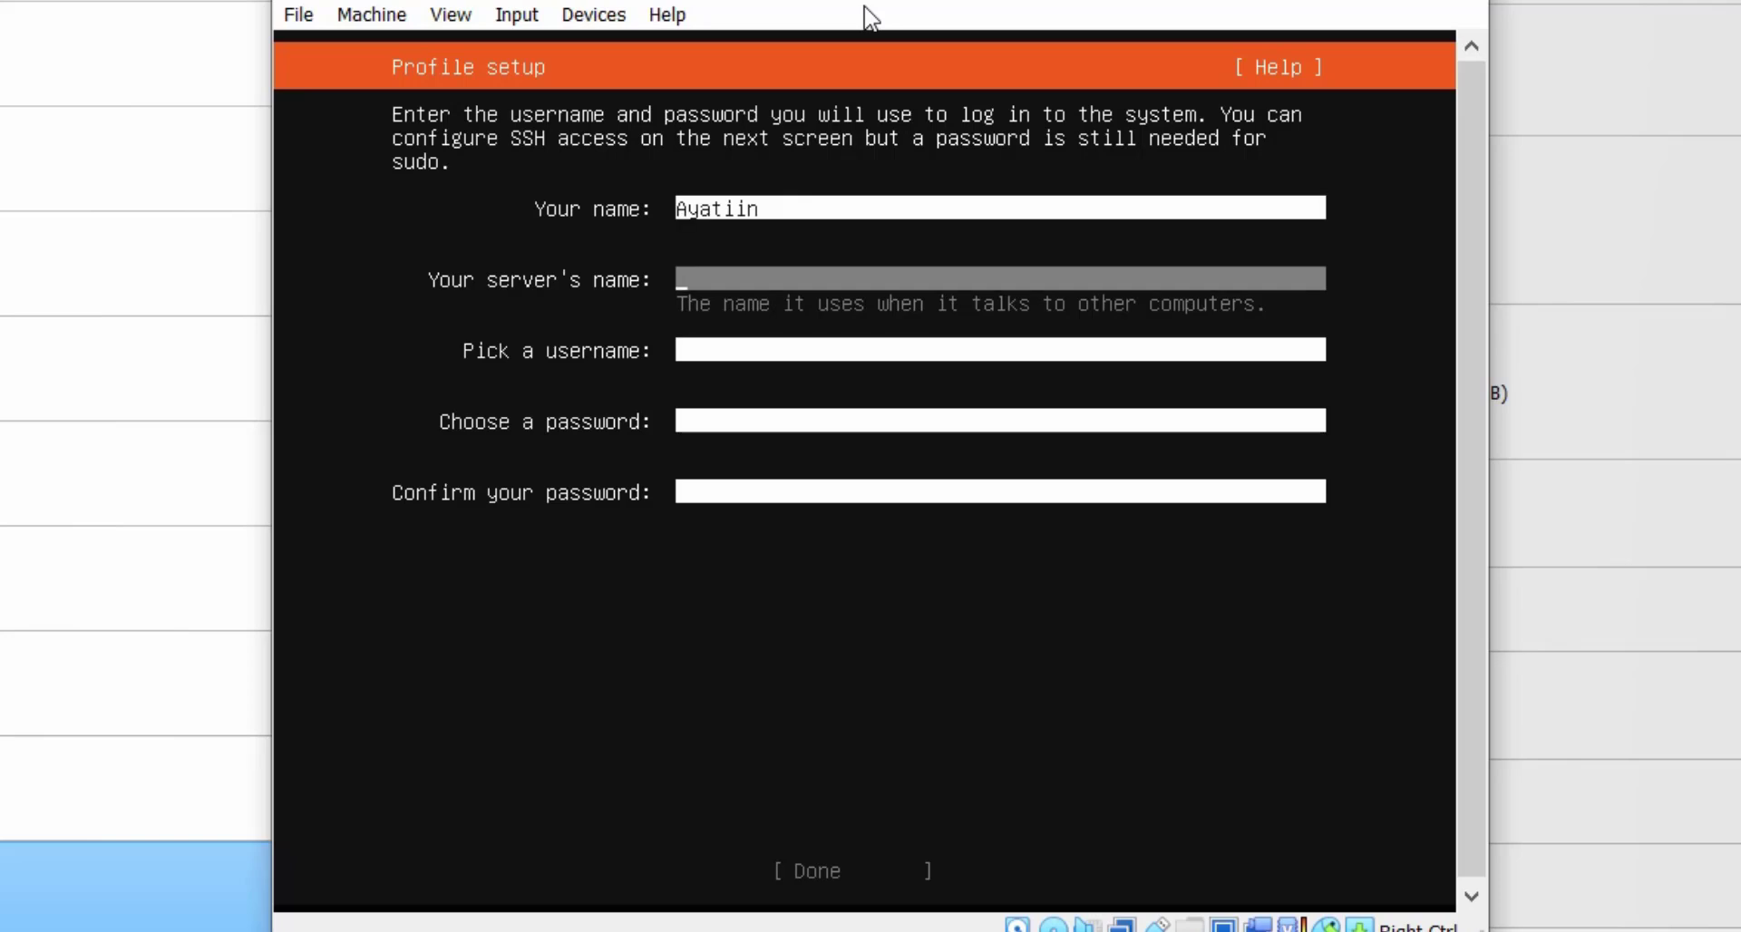
key("shift+a")
type("ubuntu")
type("-server")
Enter the username and password twice, then submit the profile.
key("Tab")
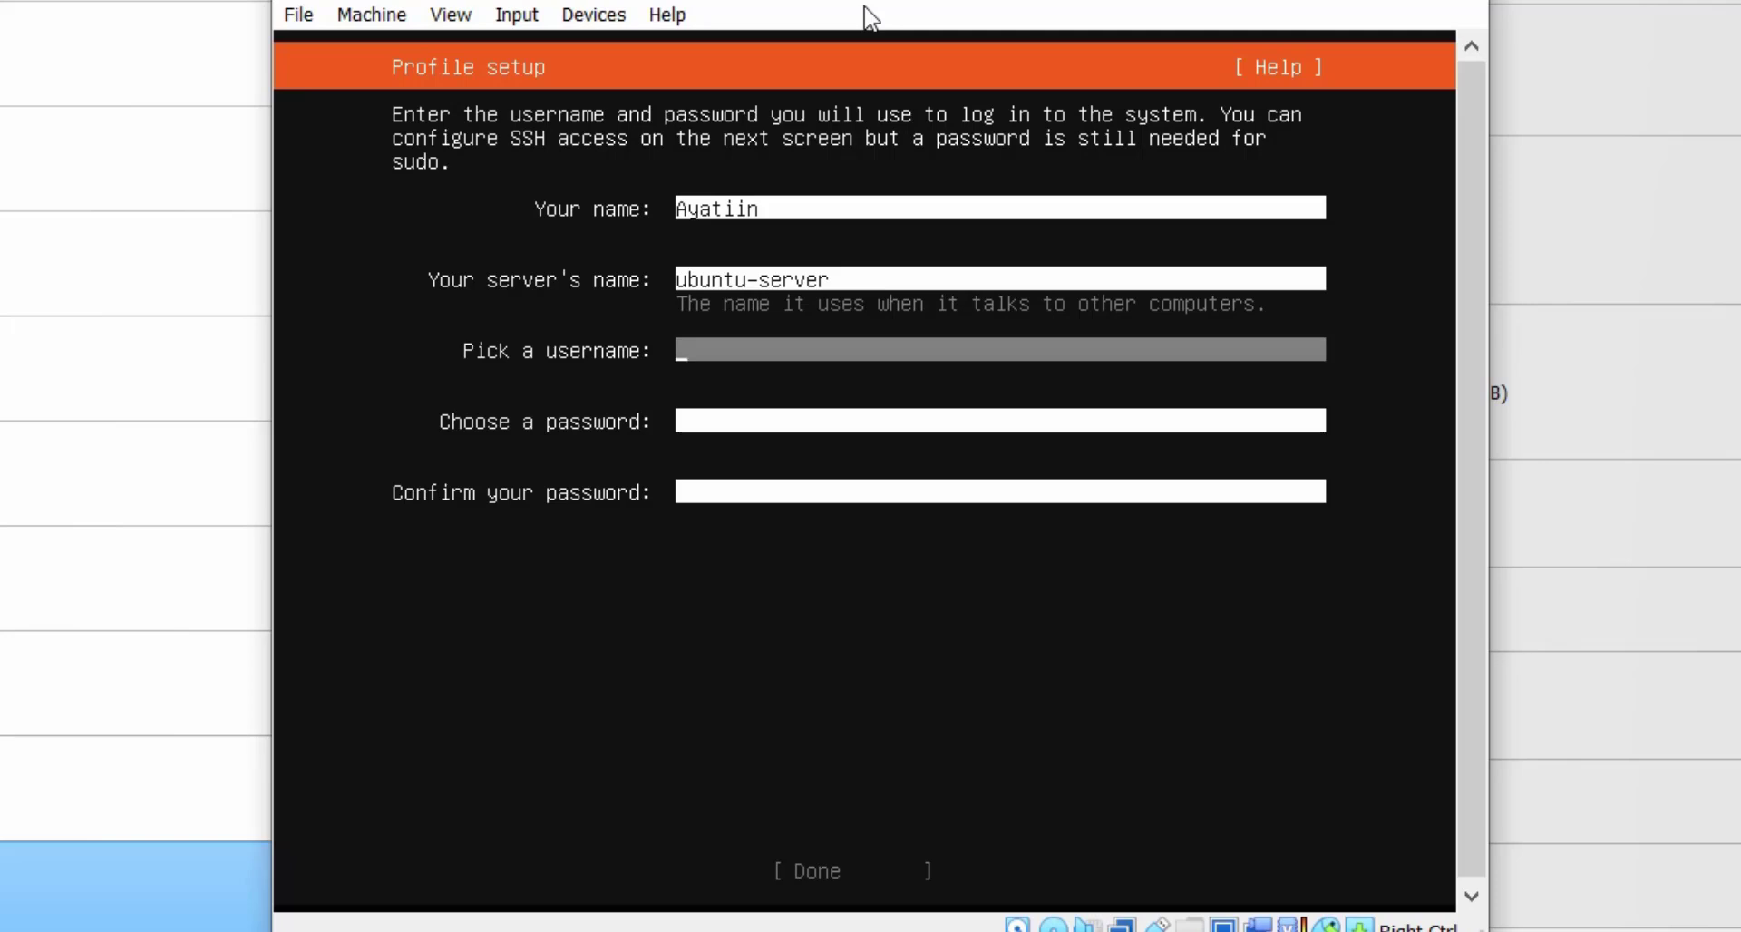
type("ayatiin")
key("Tab")
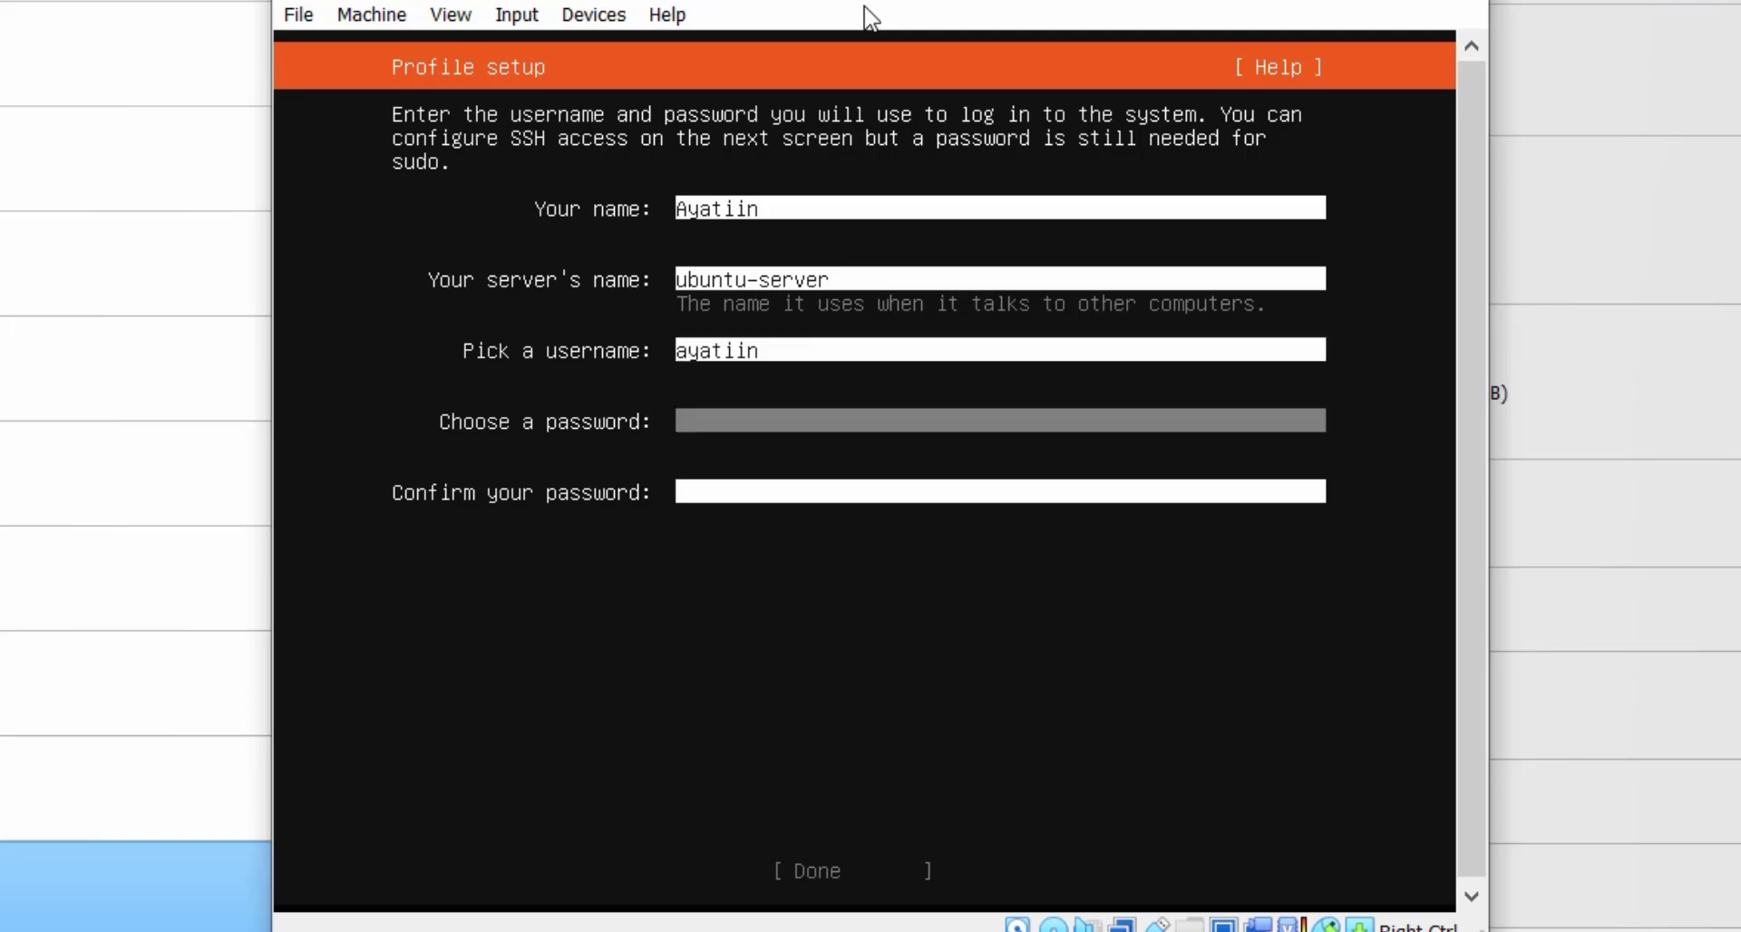
type("*******")
key("Tab")
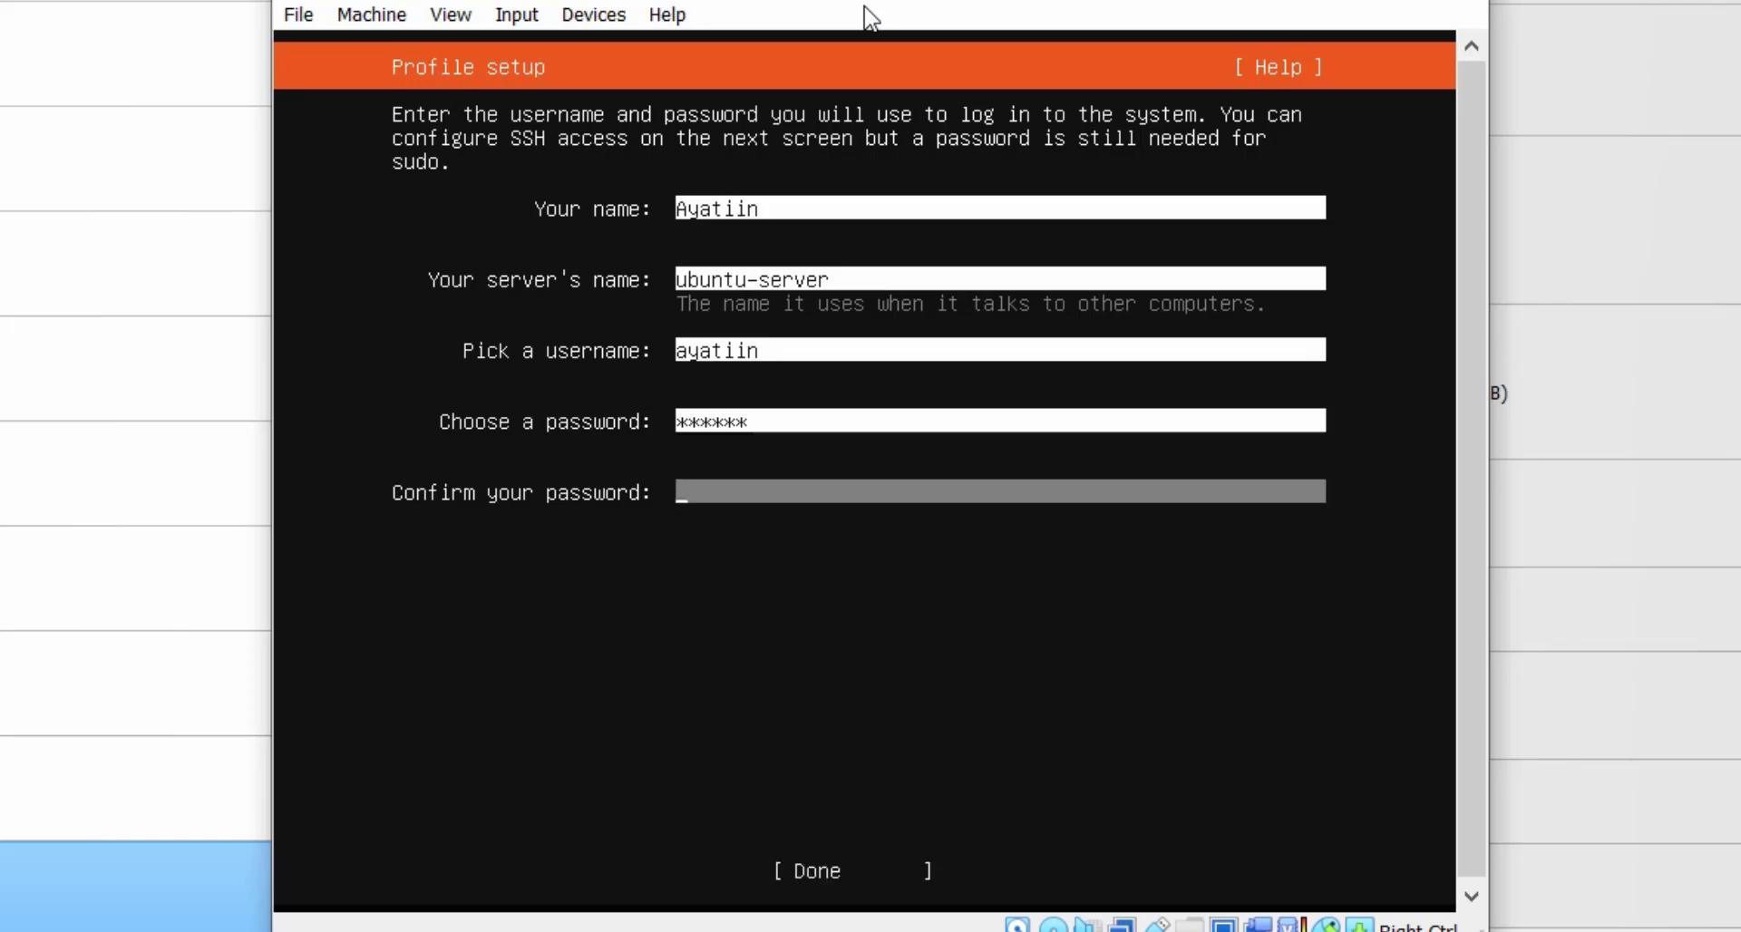
type("******")
key("Tab")
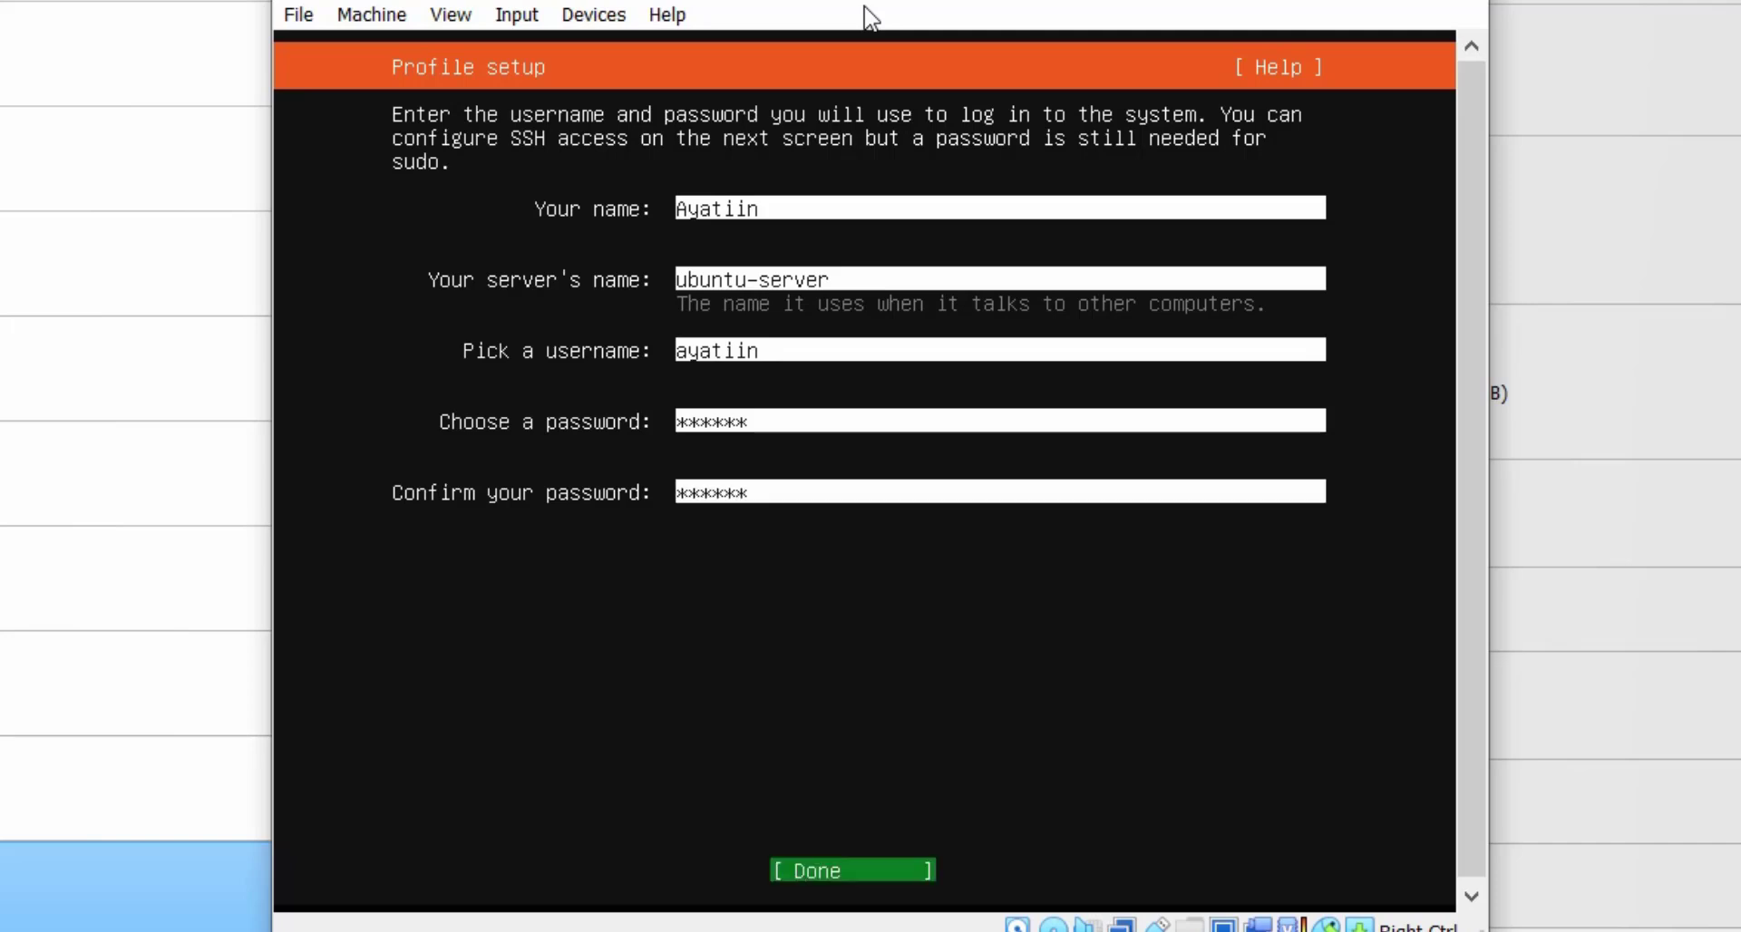
key("Return")
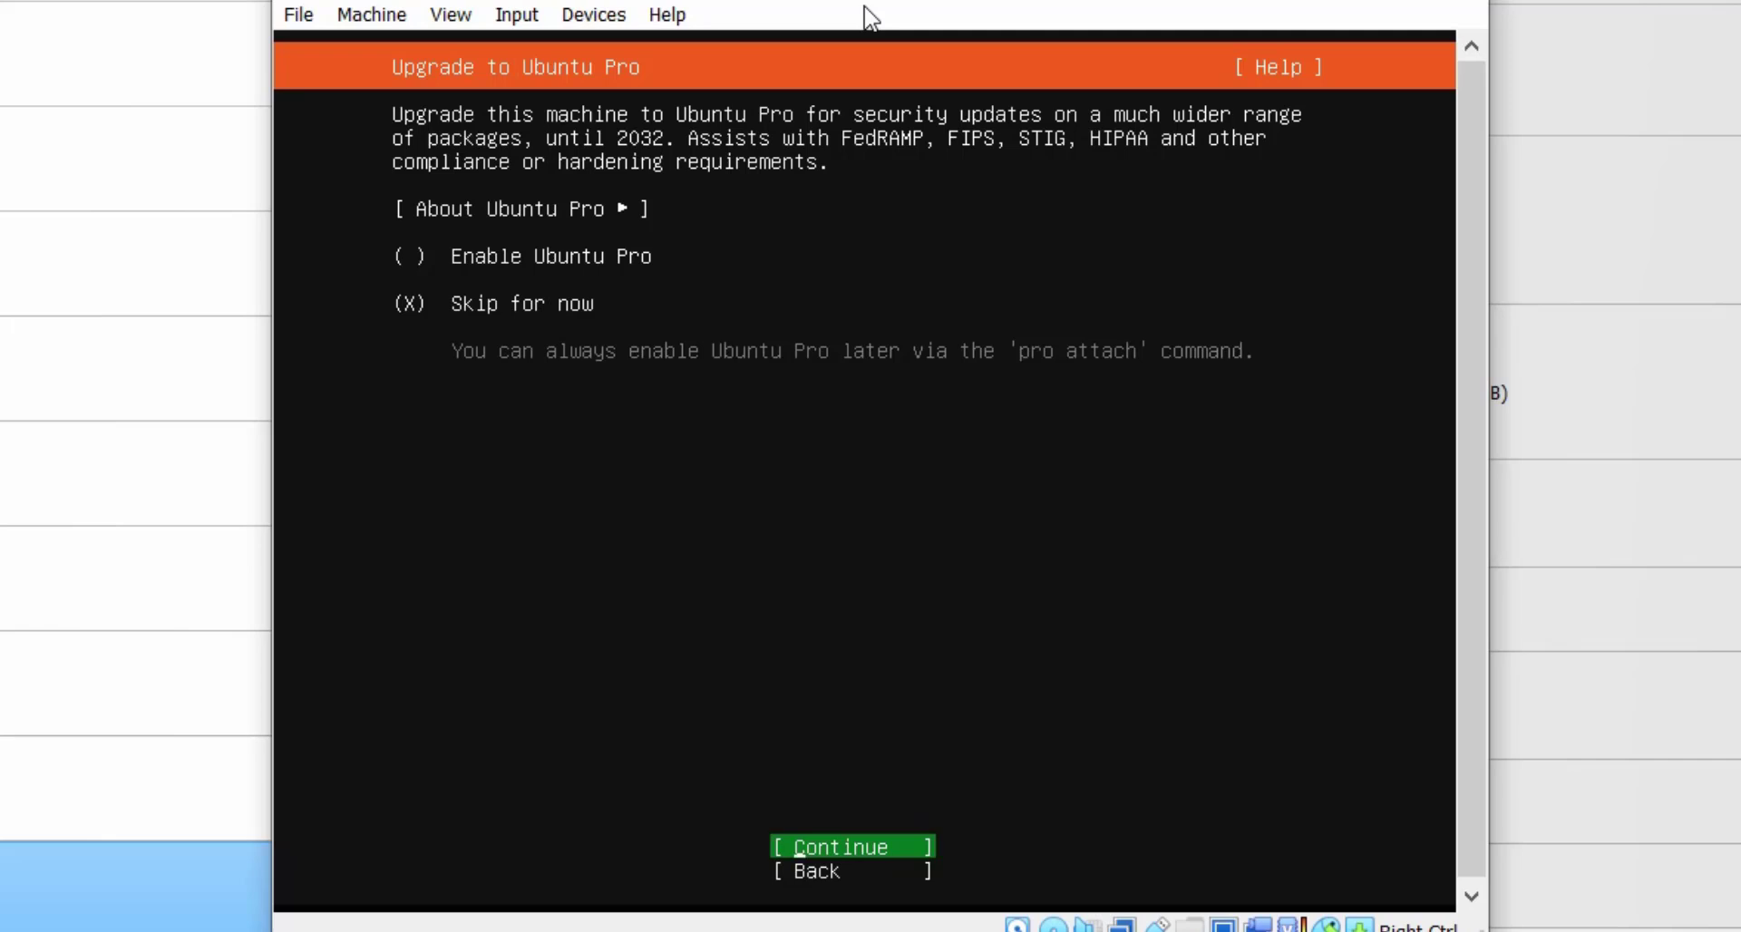
Select 'Skip for now' for Ubuntu Pro and continue to SSH Setup.
key("Return")
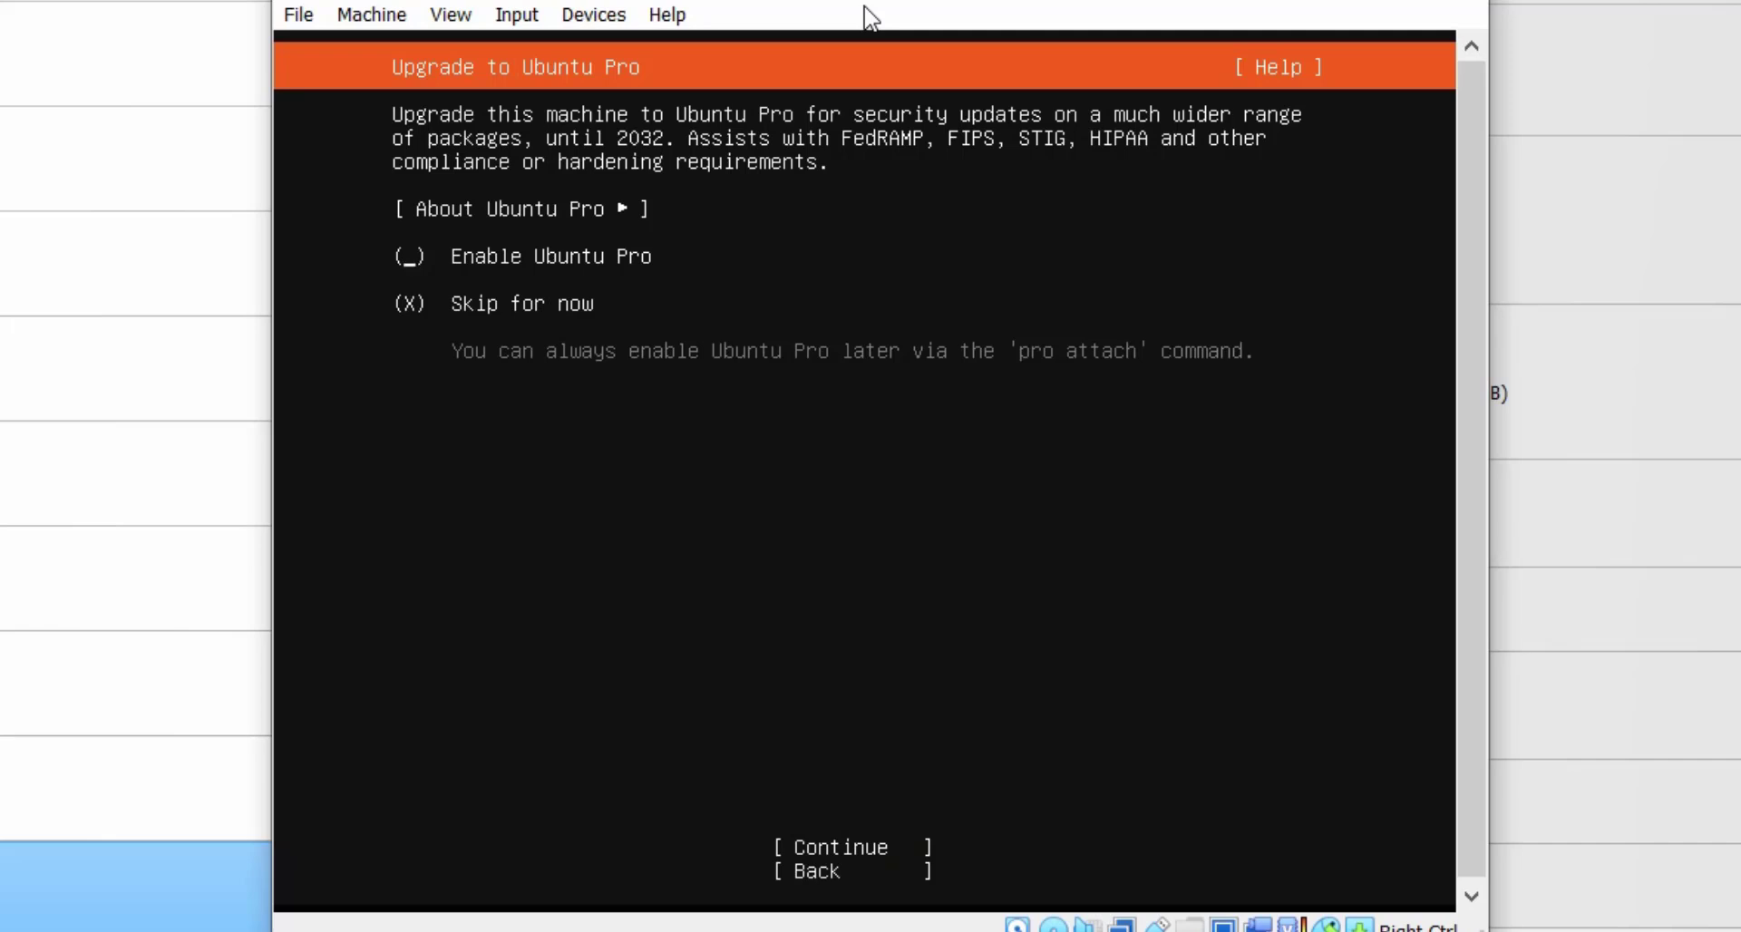
key("space")
key("Down")
key("space")
key("Tab")
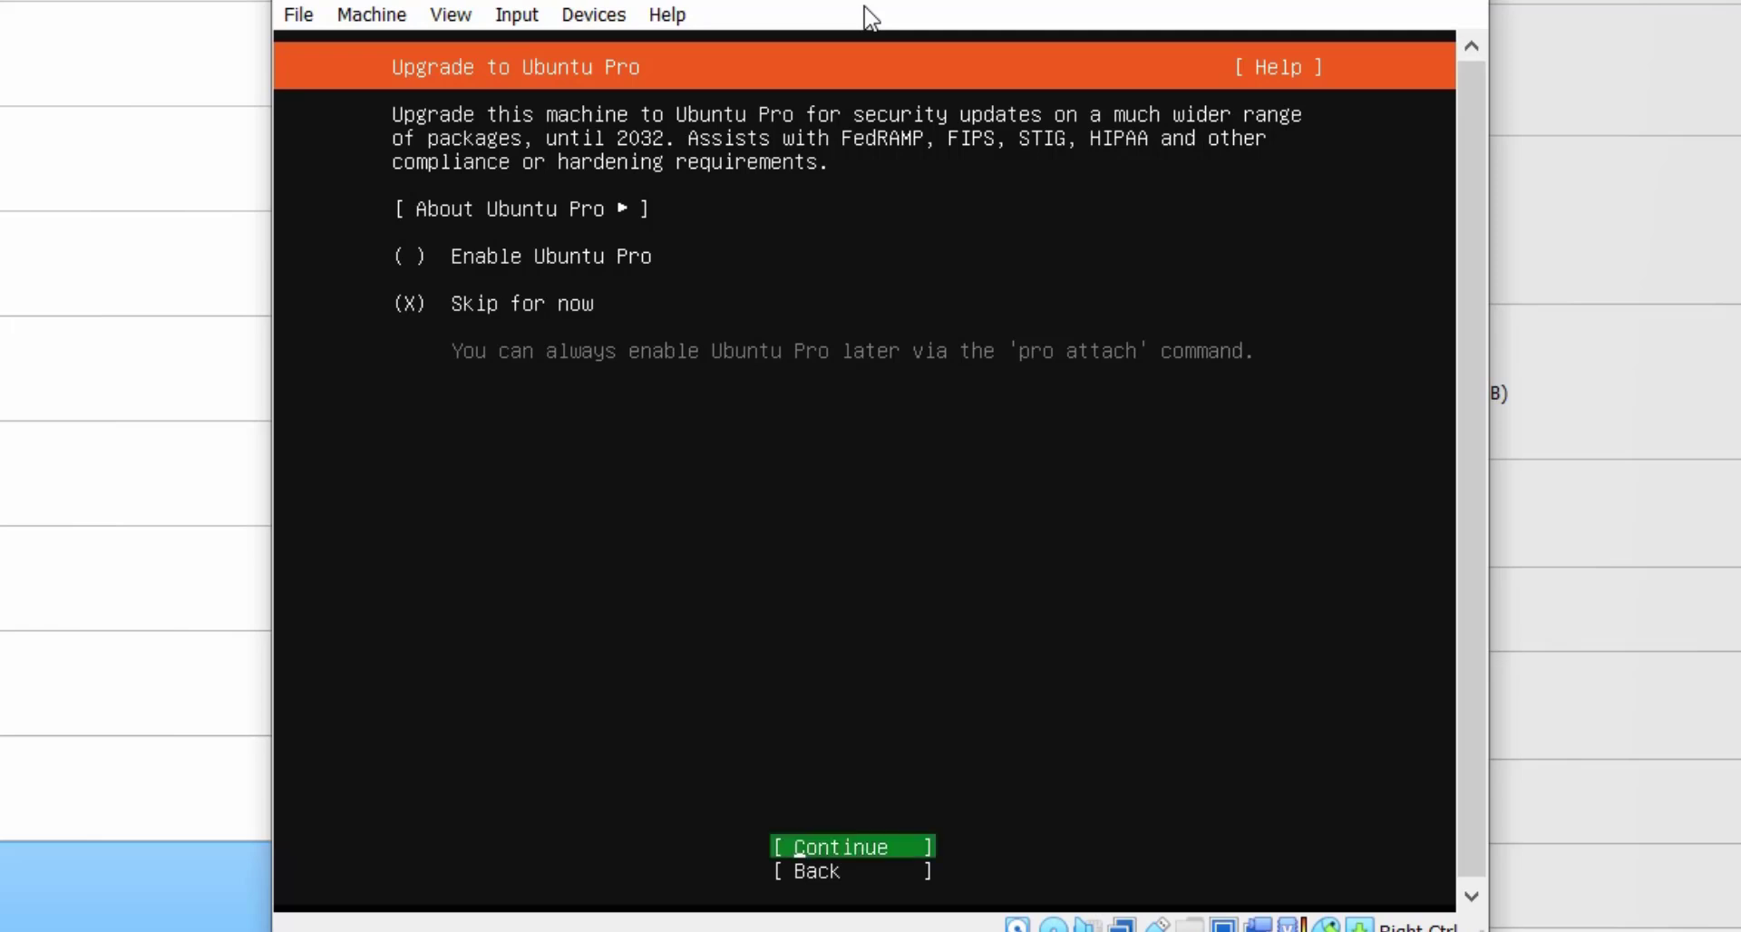
key("Return")
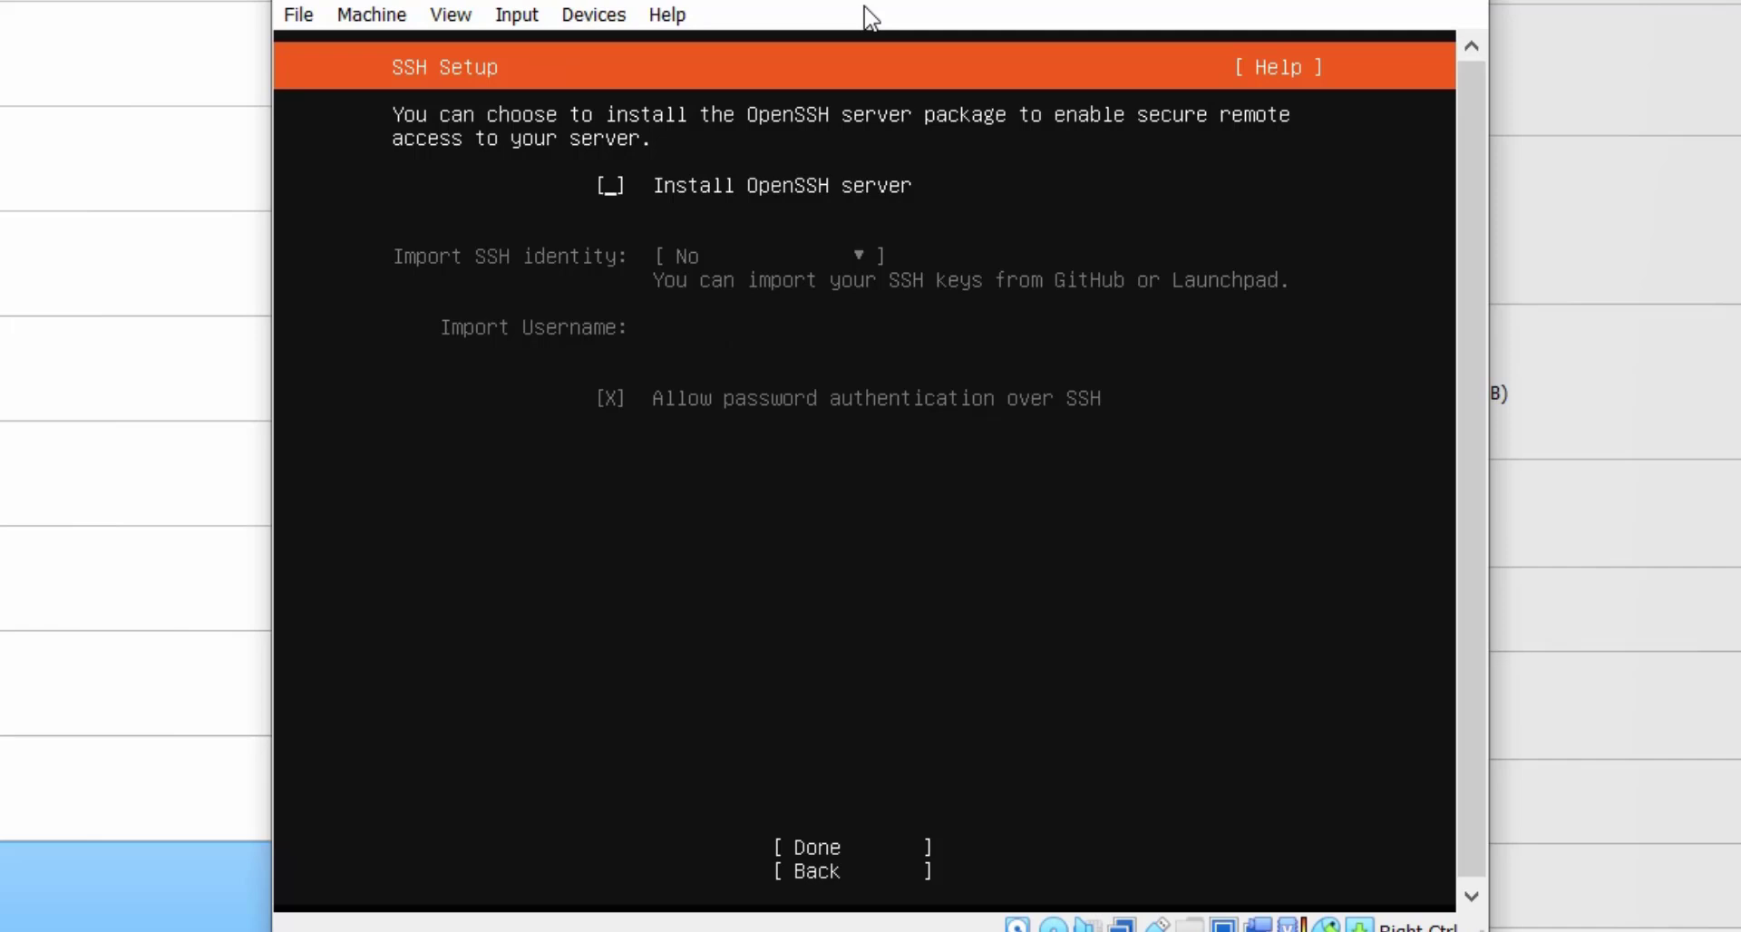
Tick 'Install OpenSSH server' on the SSH Setup screen and confirm with Done.
key("space")
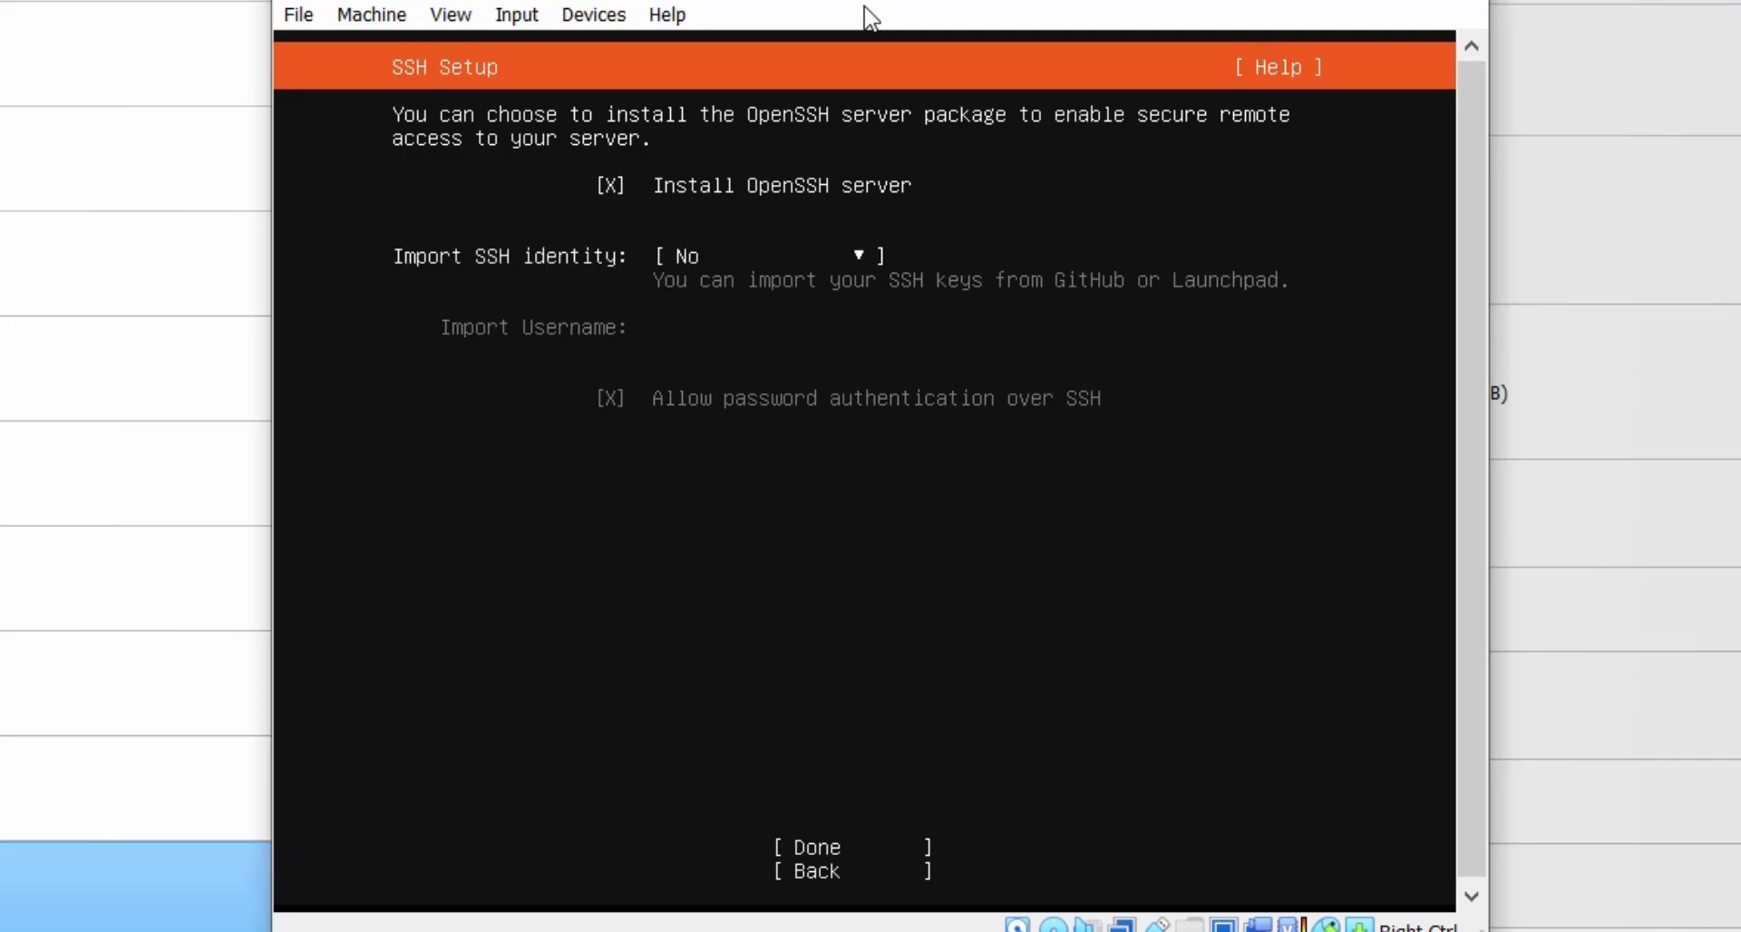
key("Tab")
key("Tab")
key("Tab")
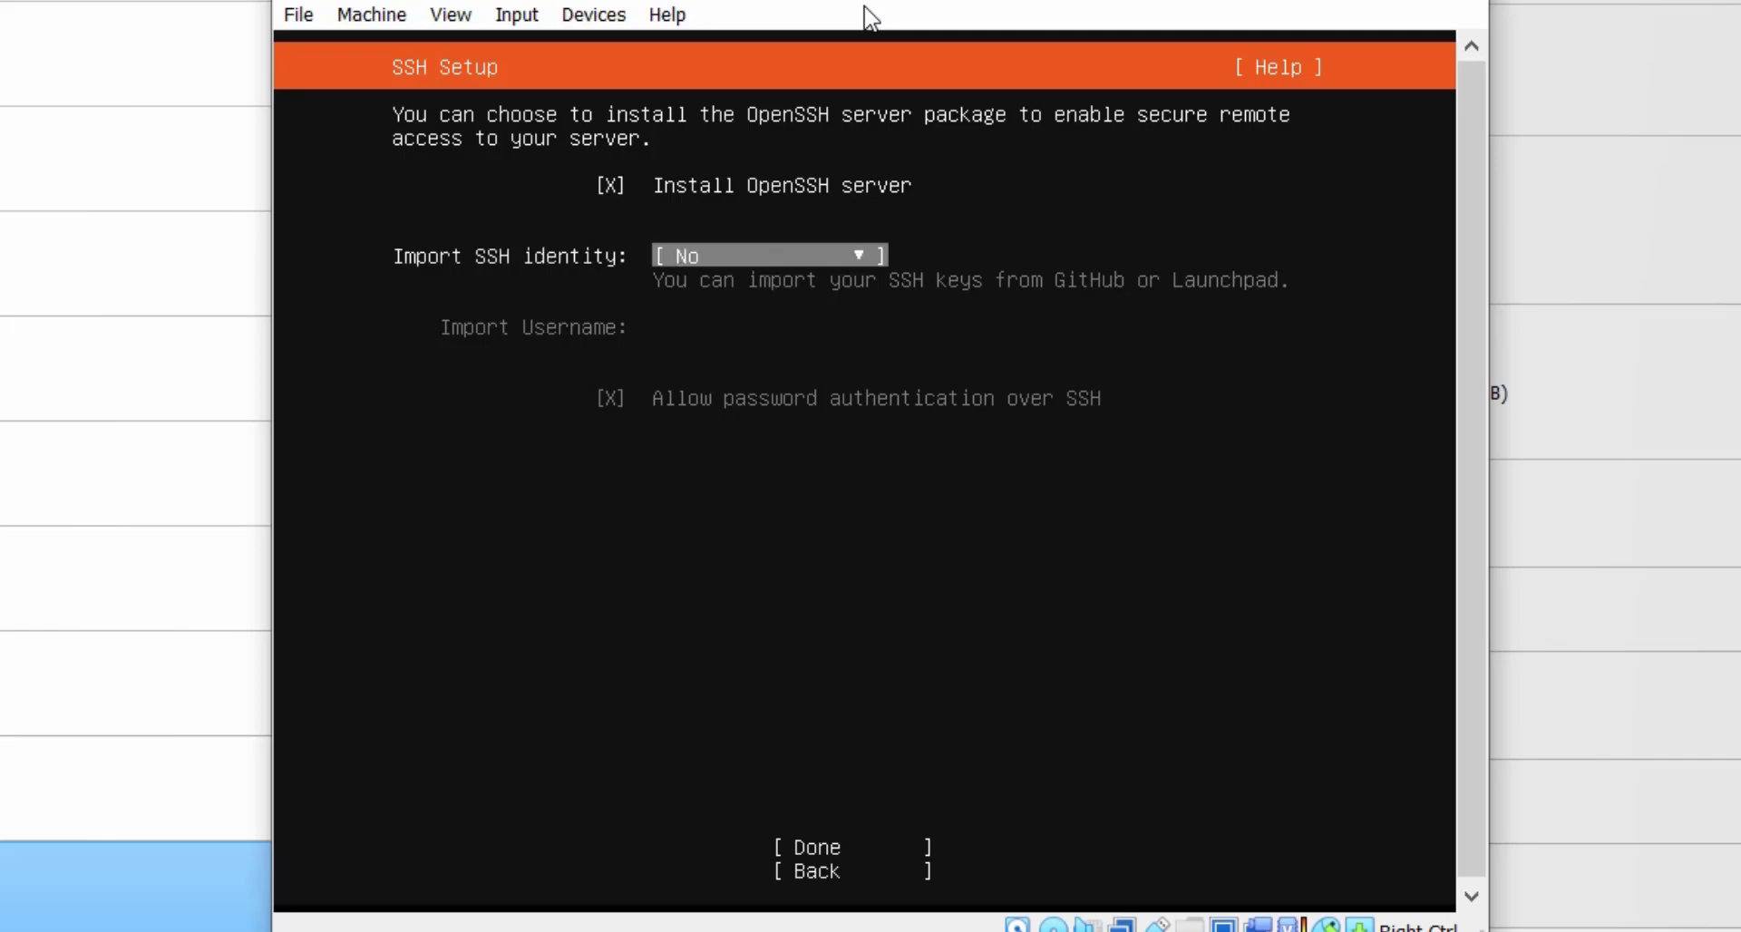
key("Up")
key("Return")
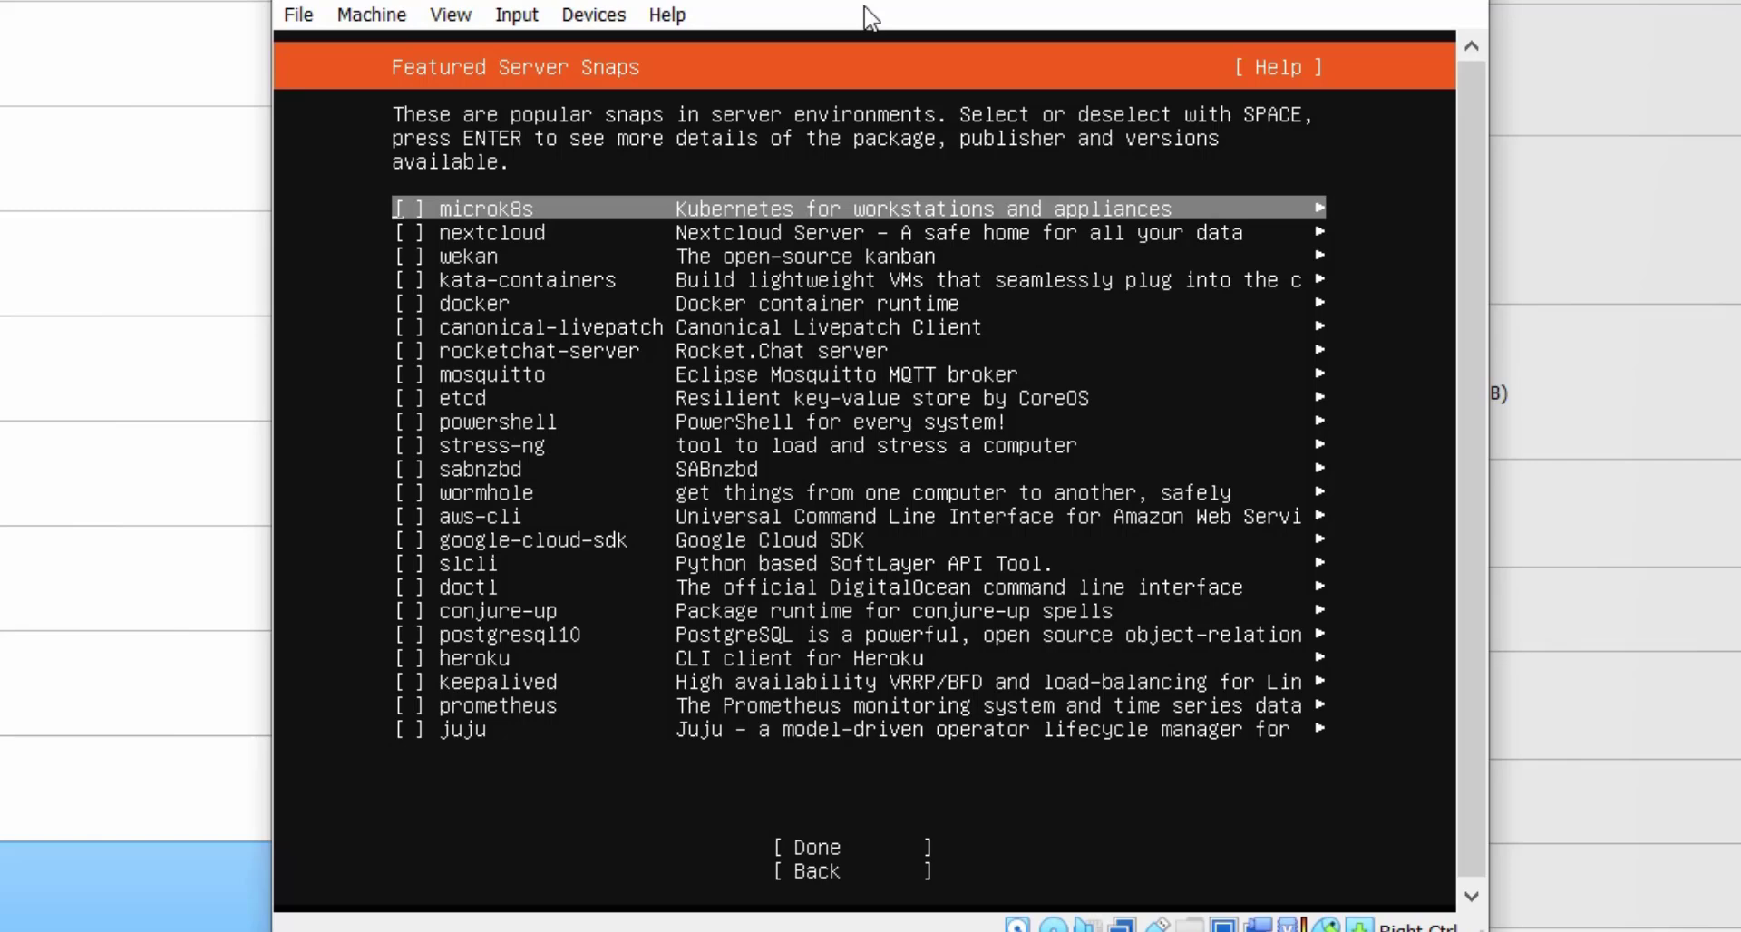
Leave every featured server snap unselected and start the Ubuntu Server installation.
key("Down")
key("Down")
key("Down")
key("Down")
key("Down")
key("Down")
key("Down")
key("Down")
key("Down")
key("Down")
key("Down")
key("Down")
key("Down")
key("Down")
key("Down")
key("Down")
key("Down")
key("Down")
key("Down")
key("Down")
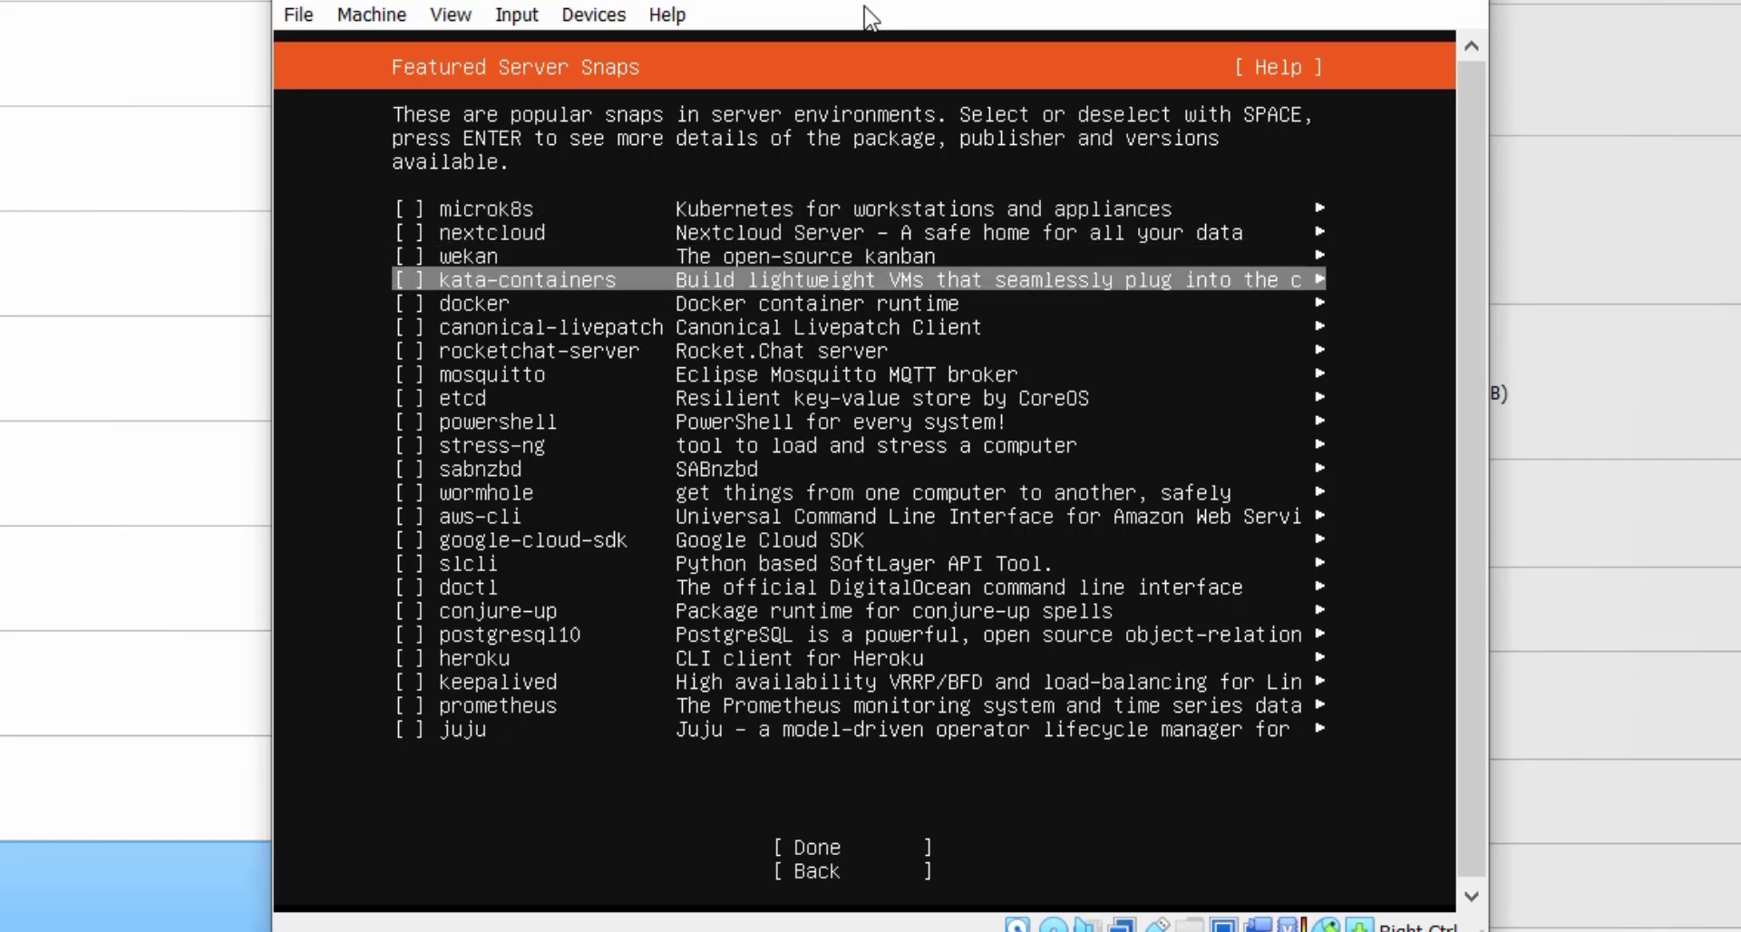
key("Down")
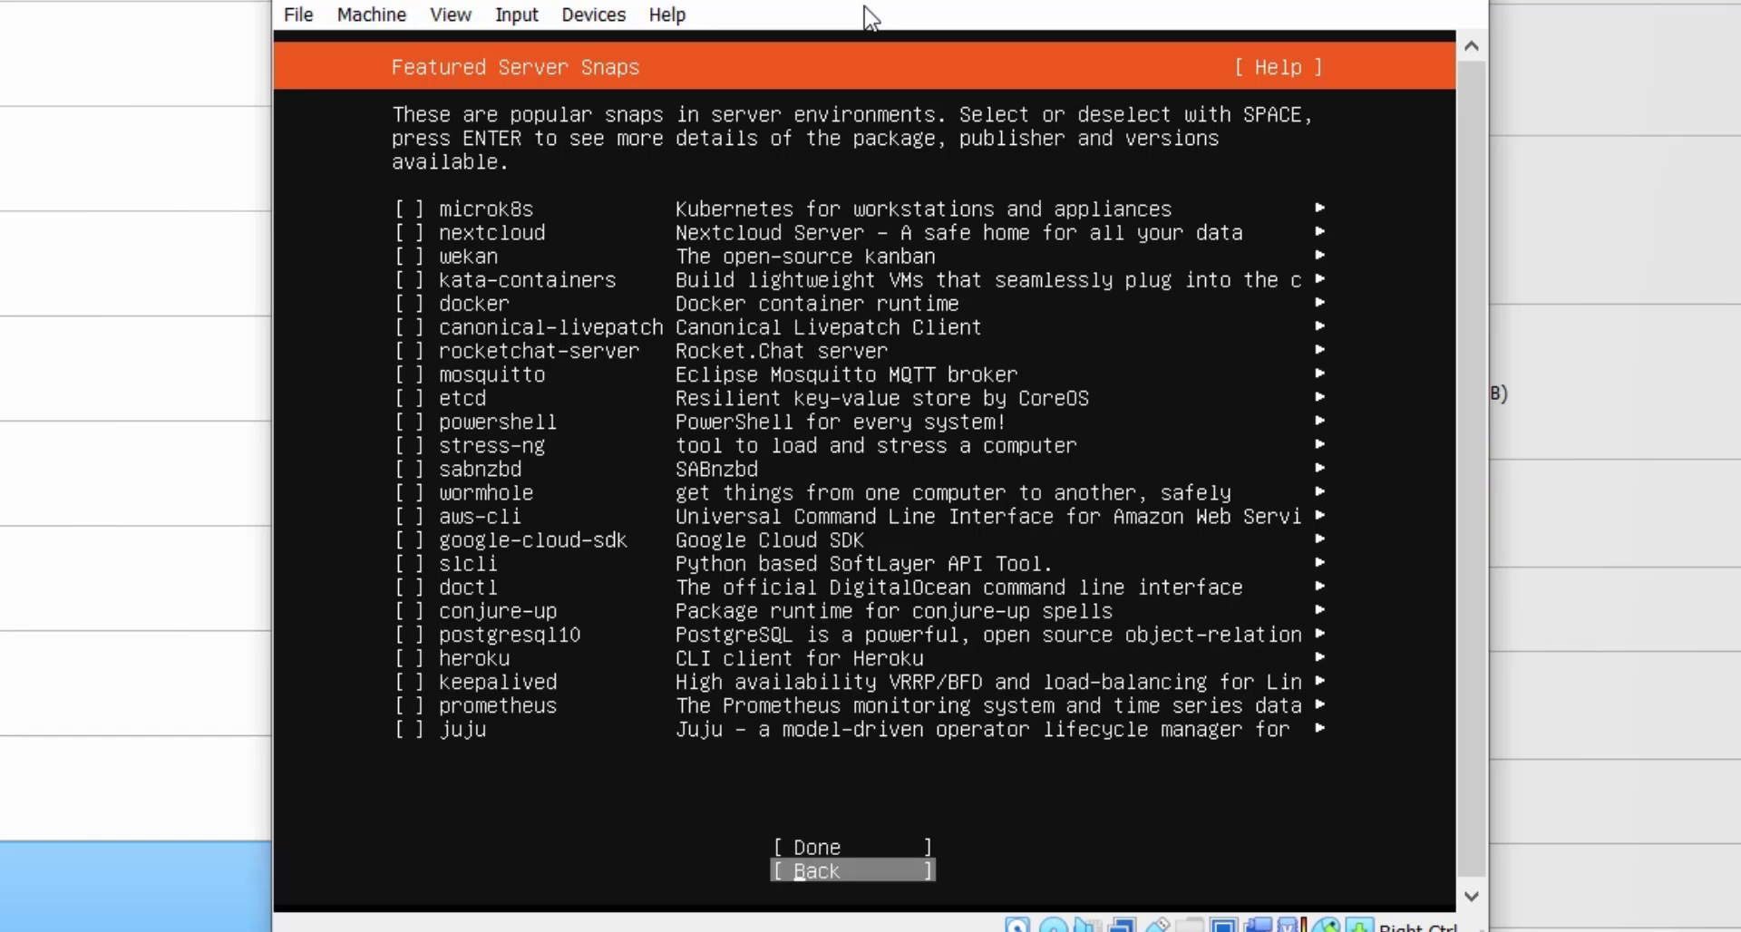
key("Up")
key("Return")
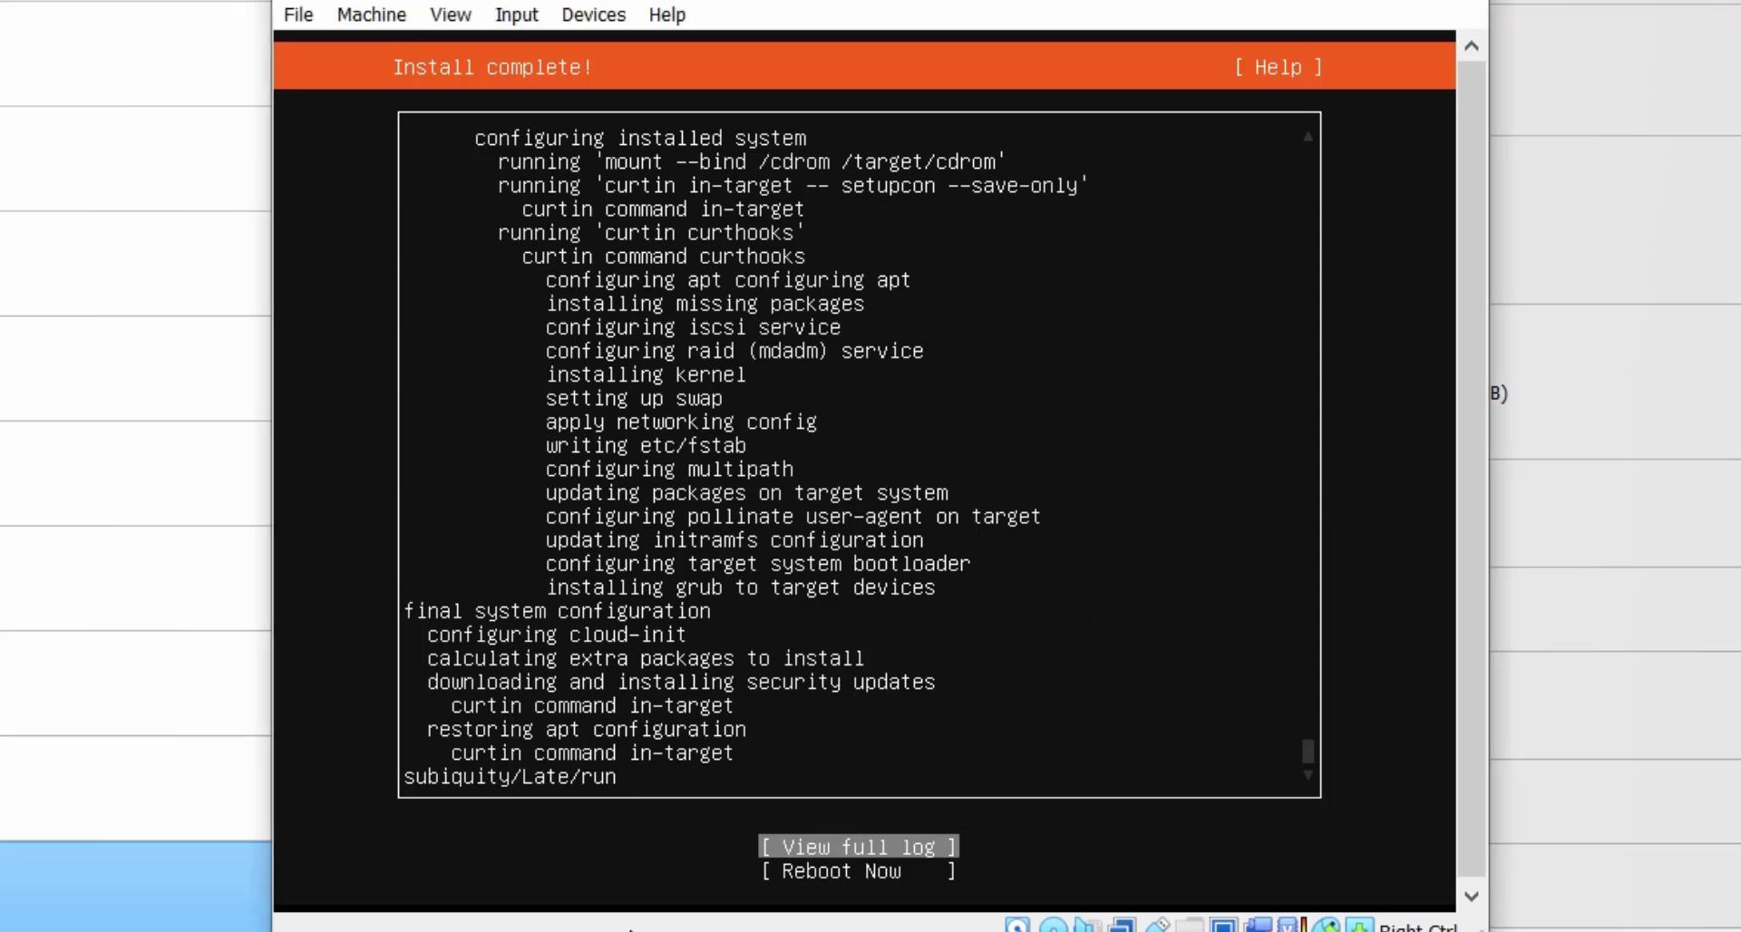
Choose Reboot Now and reposition the VM window while the server boots to login.
key("Down")
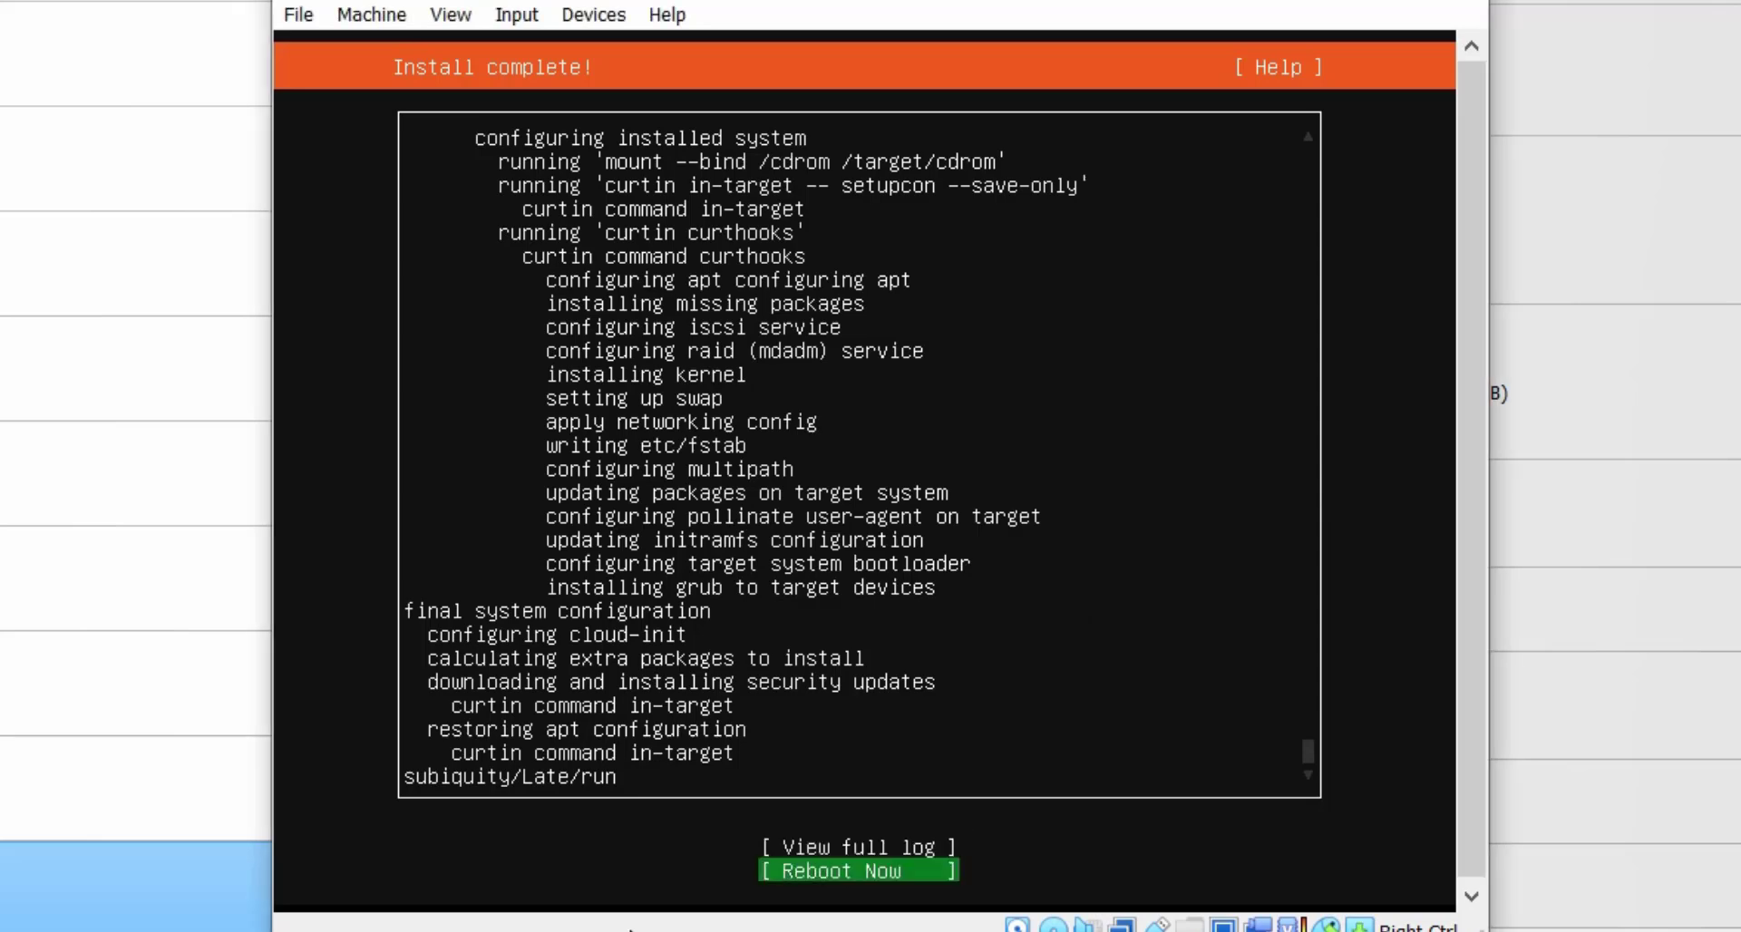
key("Return")
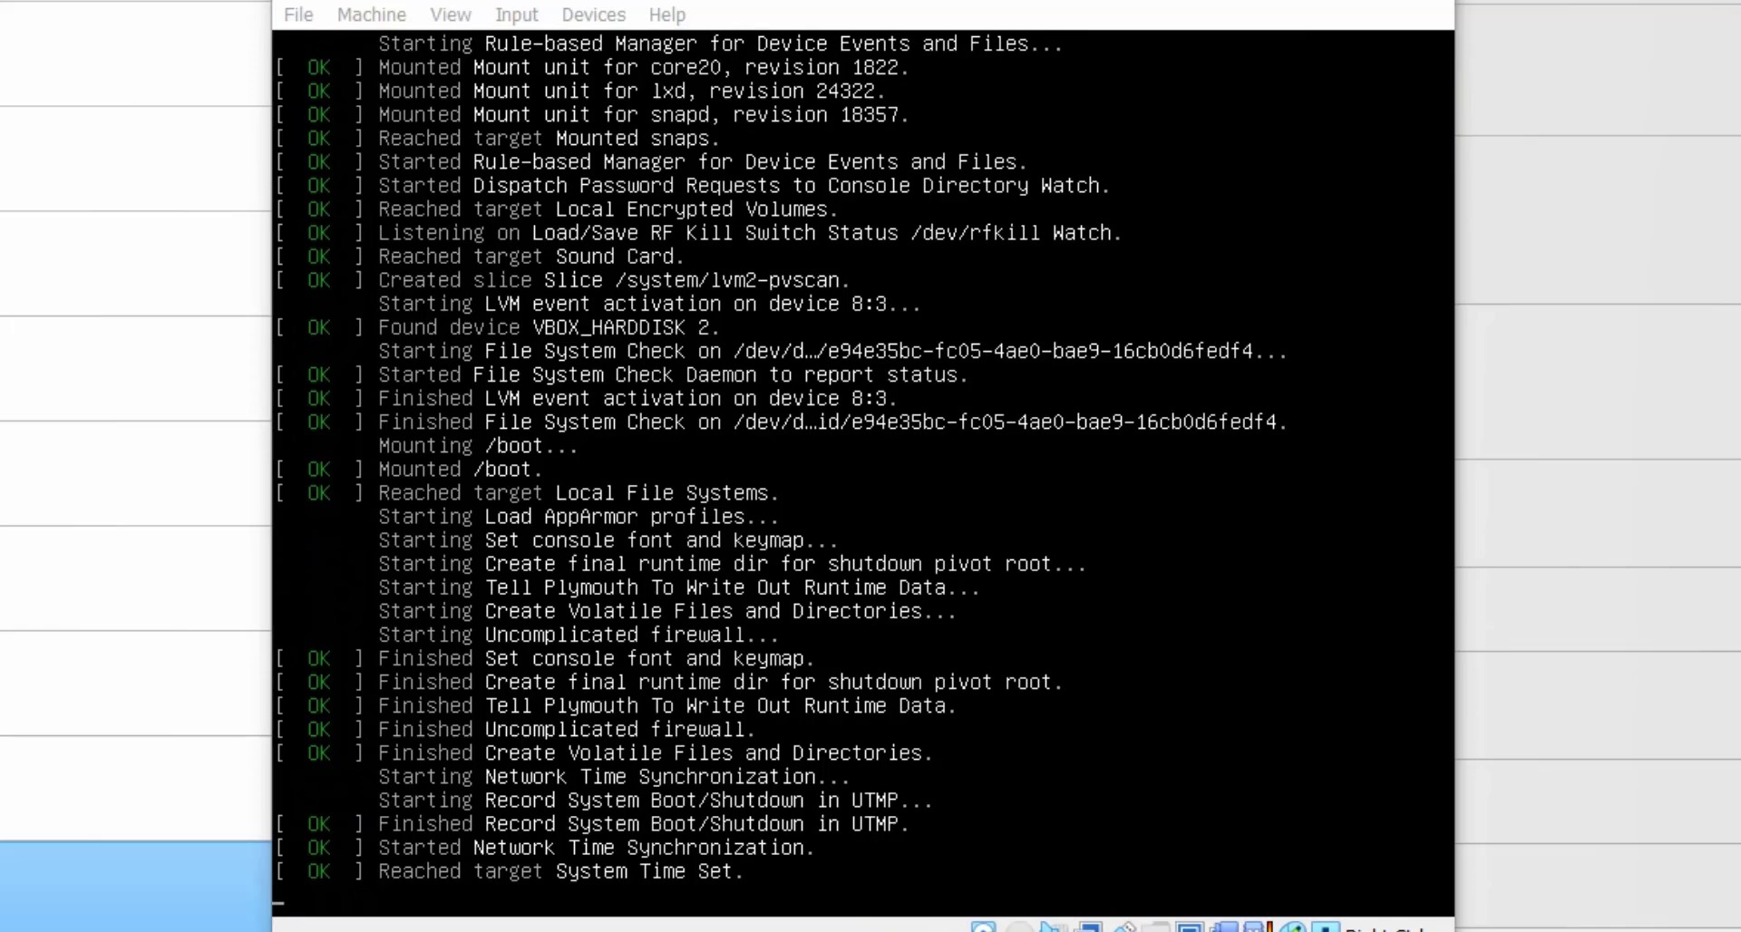
left_click_drag(764, 5, 713, 45)
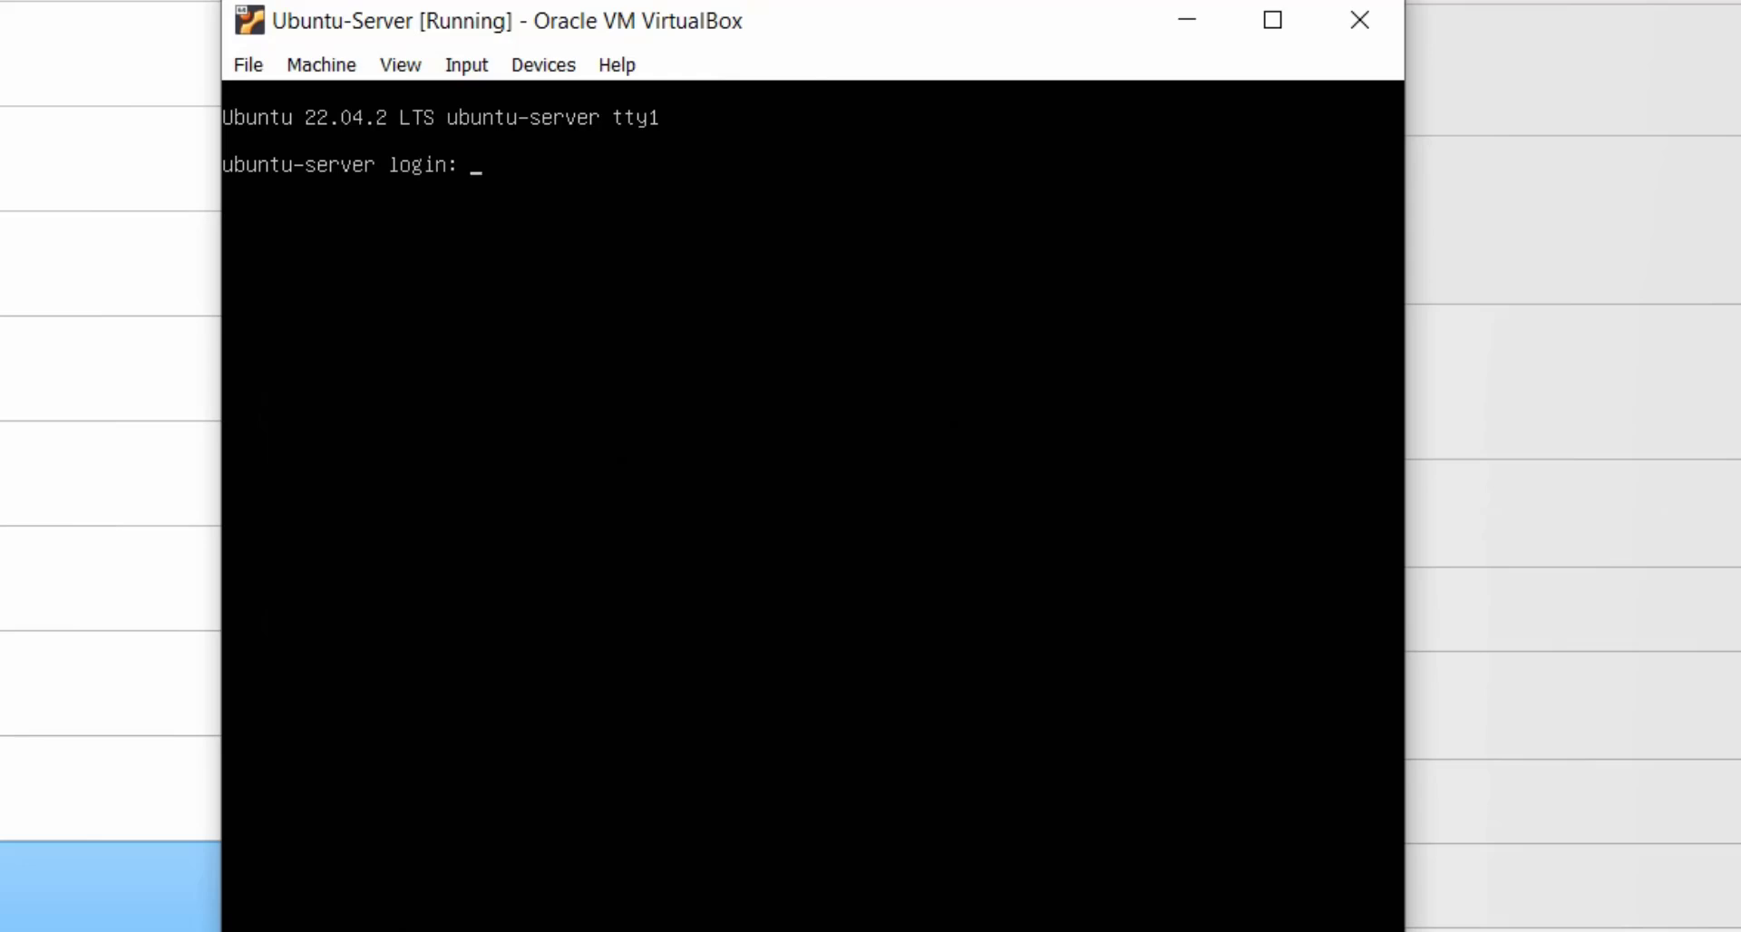
Log in with the user account name, correcting a mistyped first attempt, and its password.
type("ayatii")
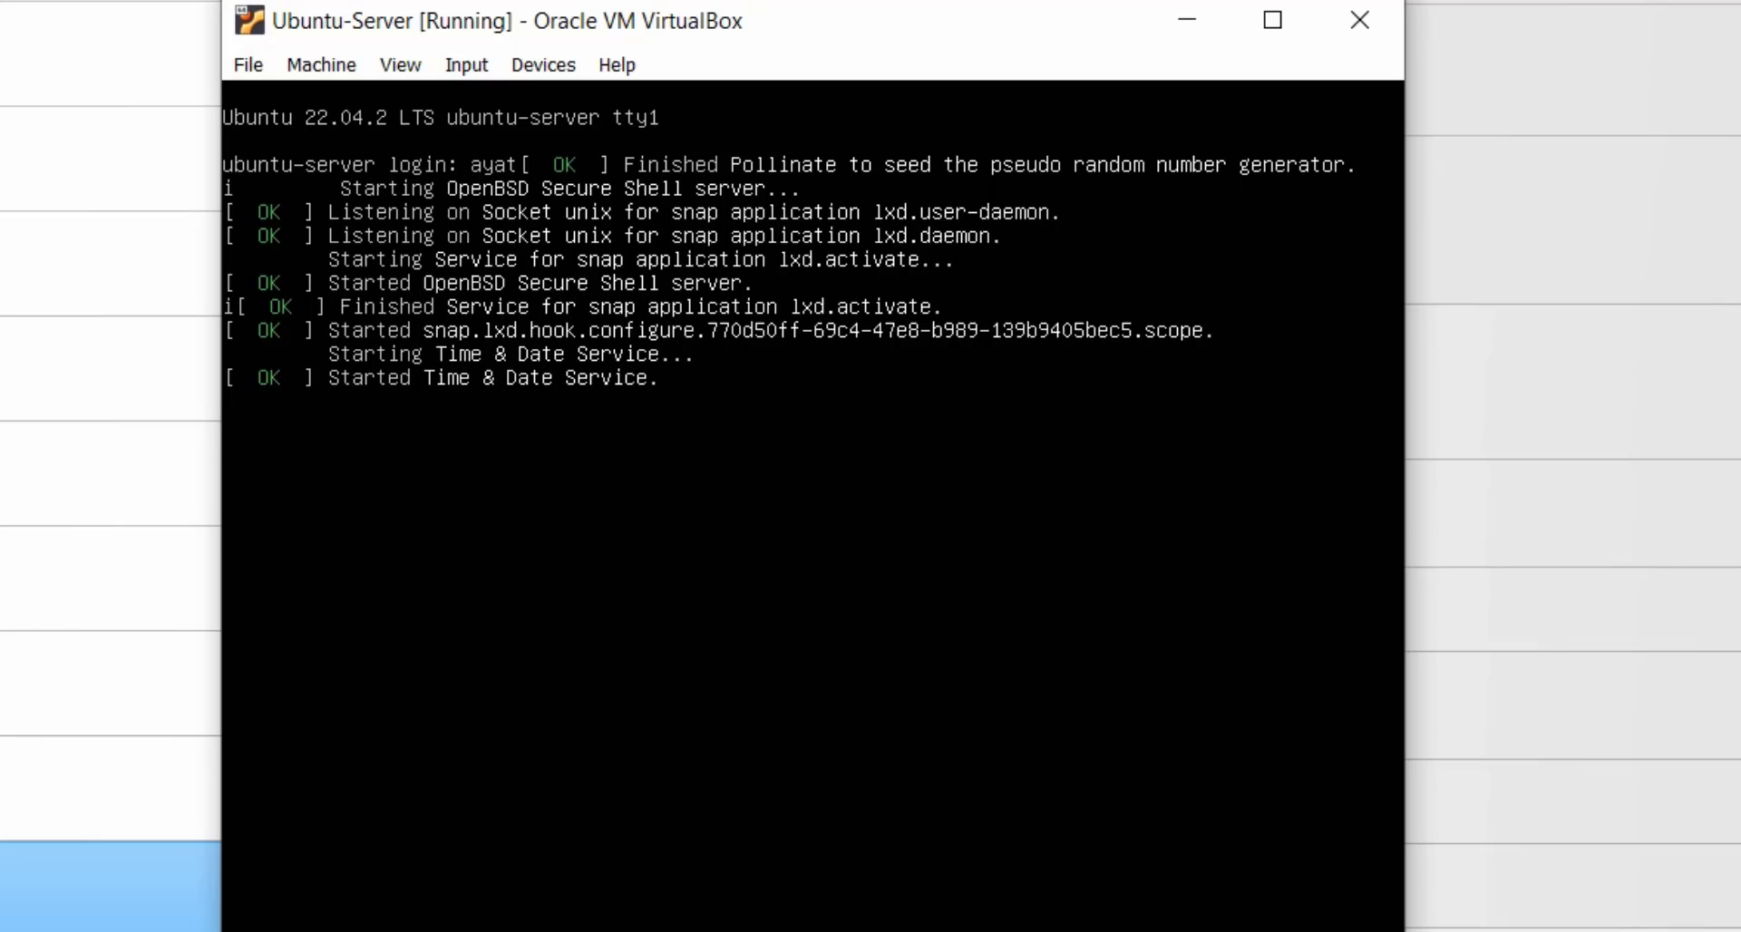
key("Return")
key("Return")
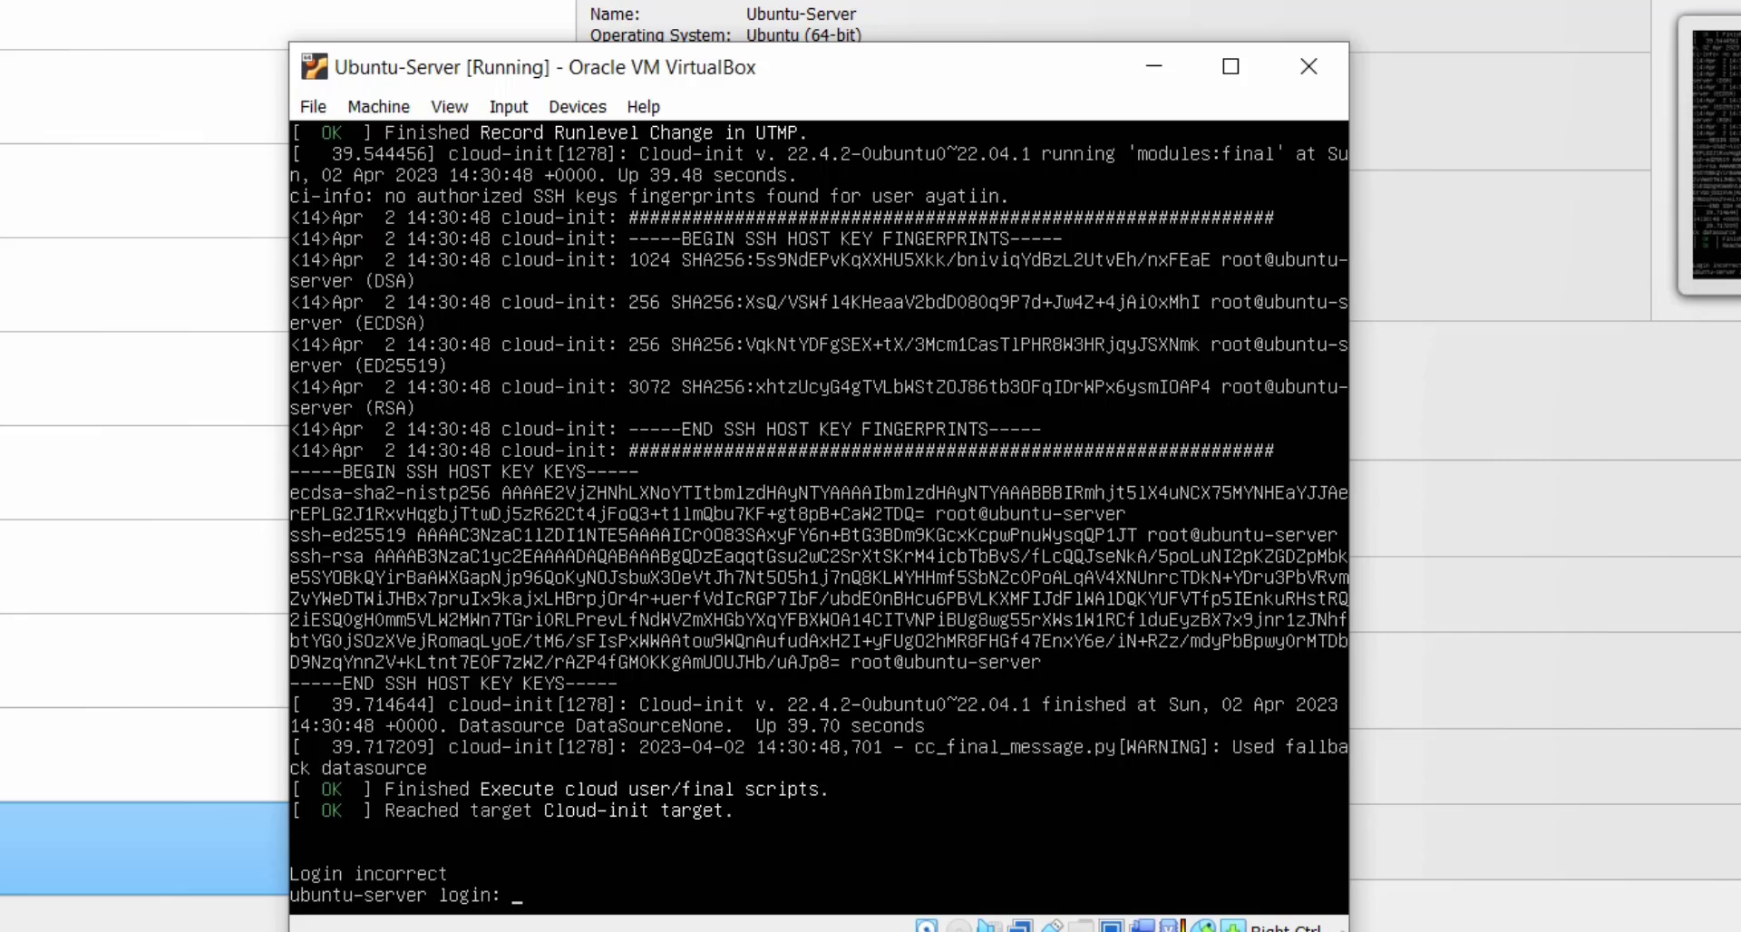
type("ayatiin")
key("Return")
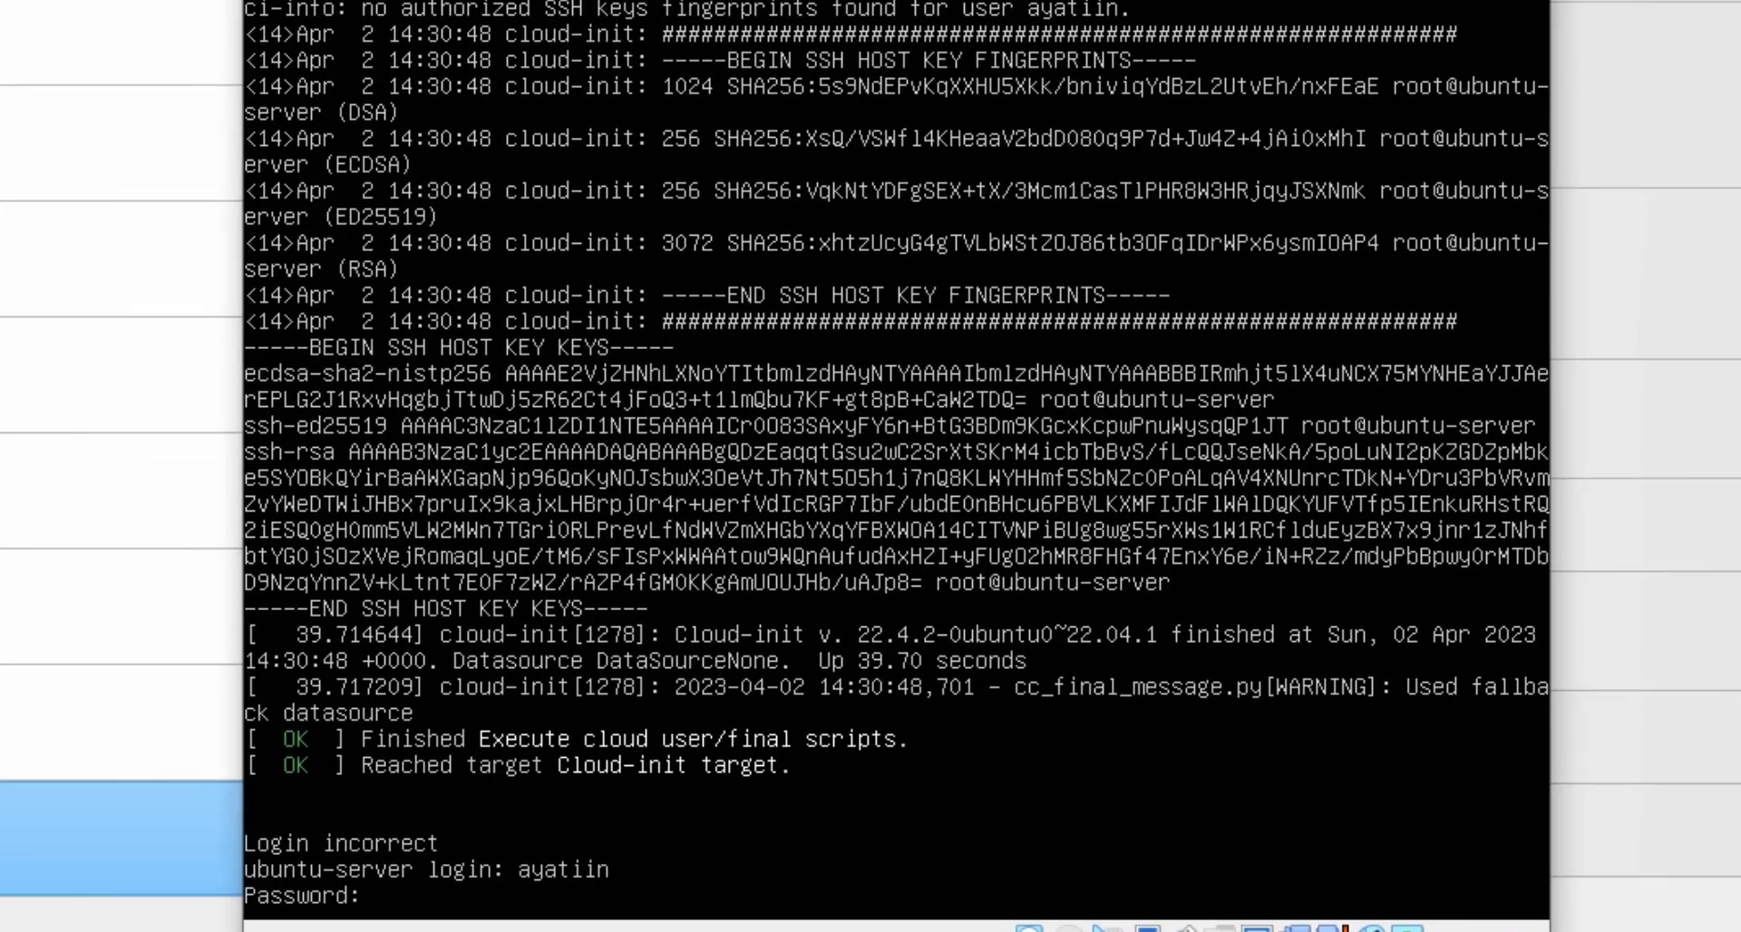
key("Return")
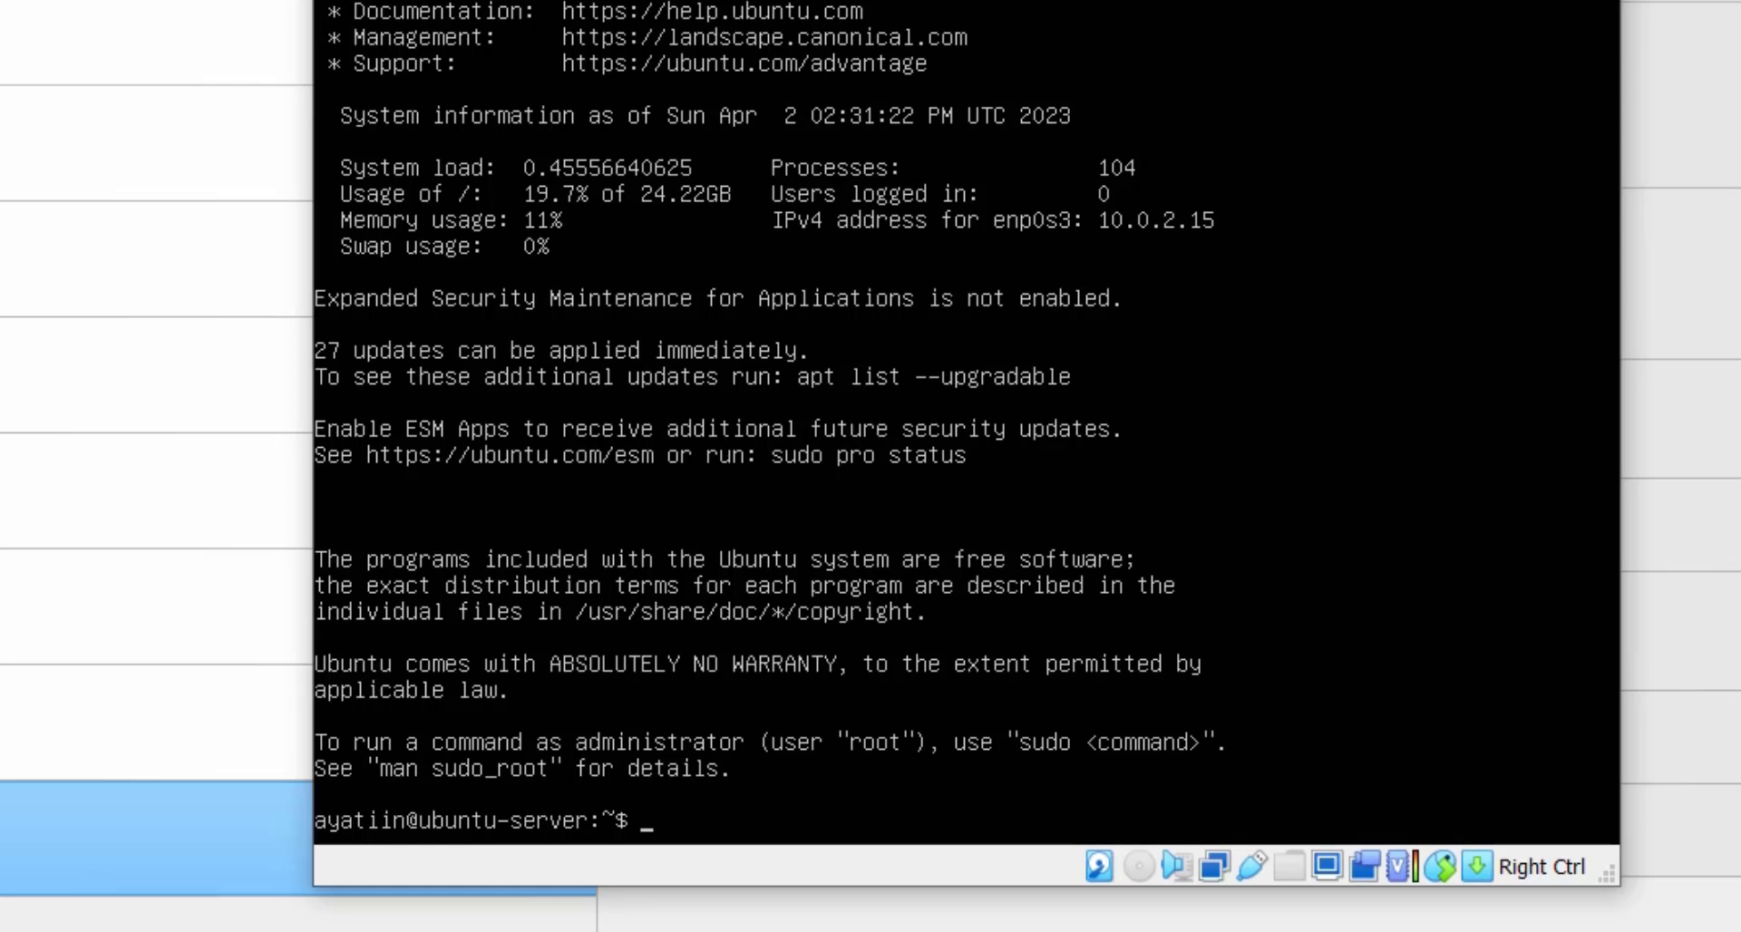
Run pwd, ls, uname -a and lsb_release -a in the shell.
type("pwd")
key("Return")
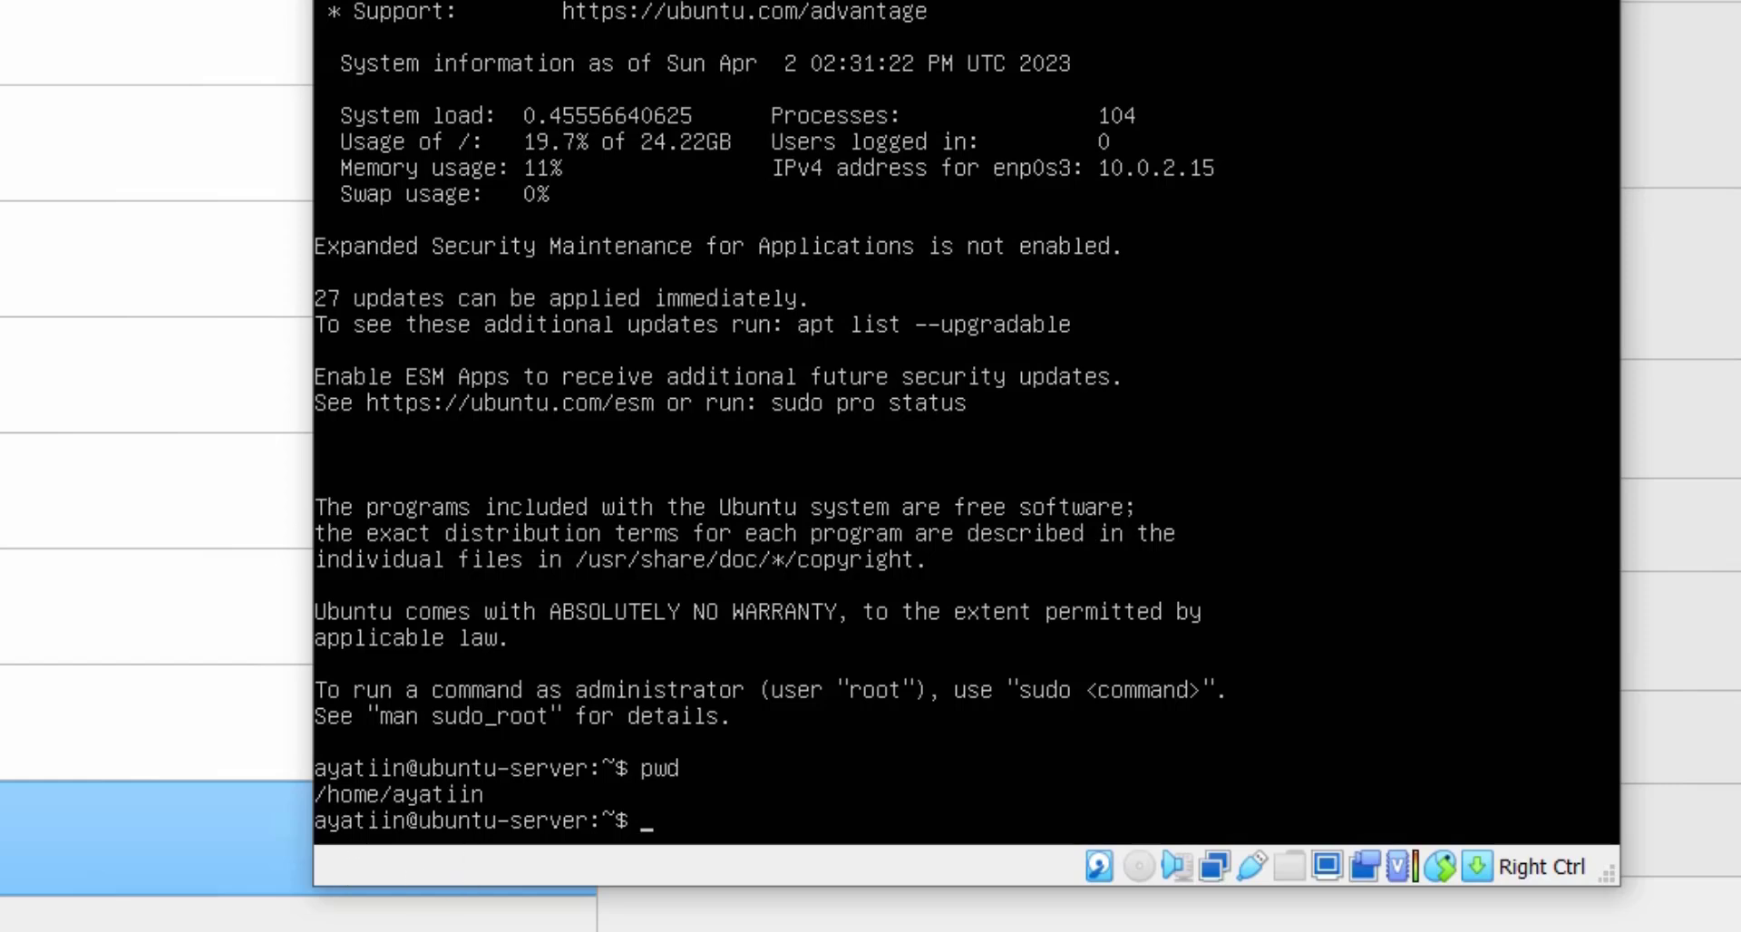
type("ls")
key("Return")
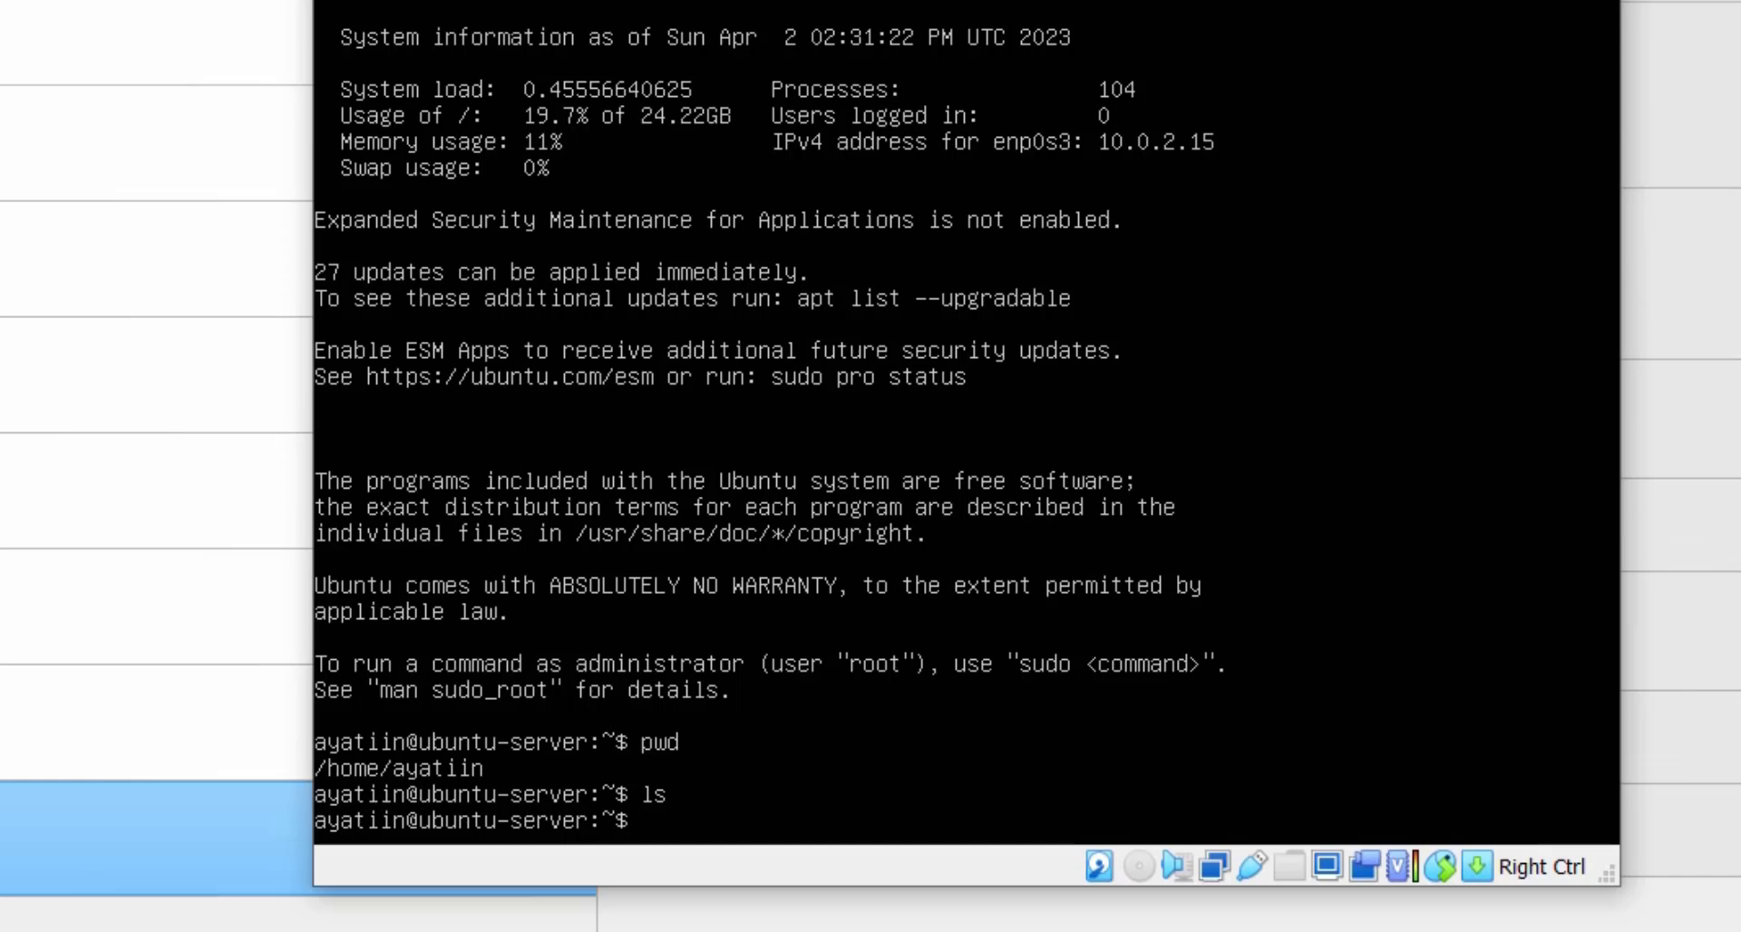
type("uname -a")
key("Return")
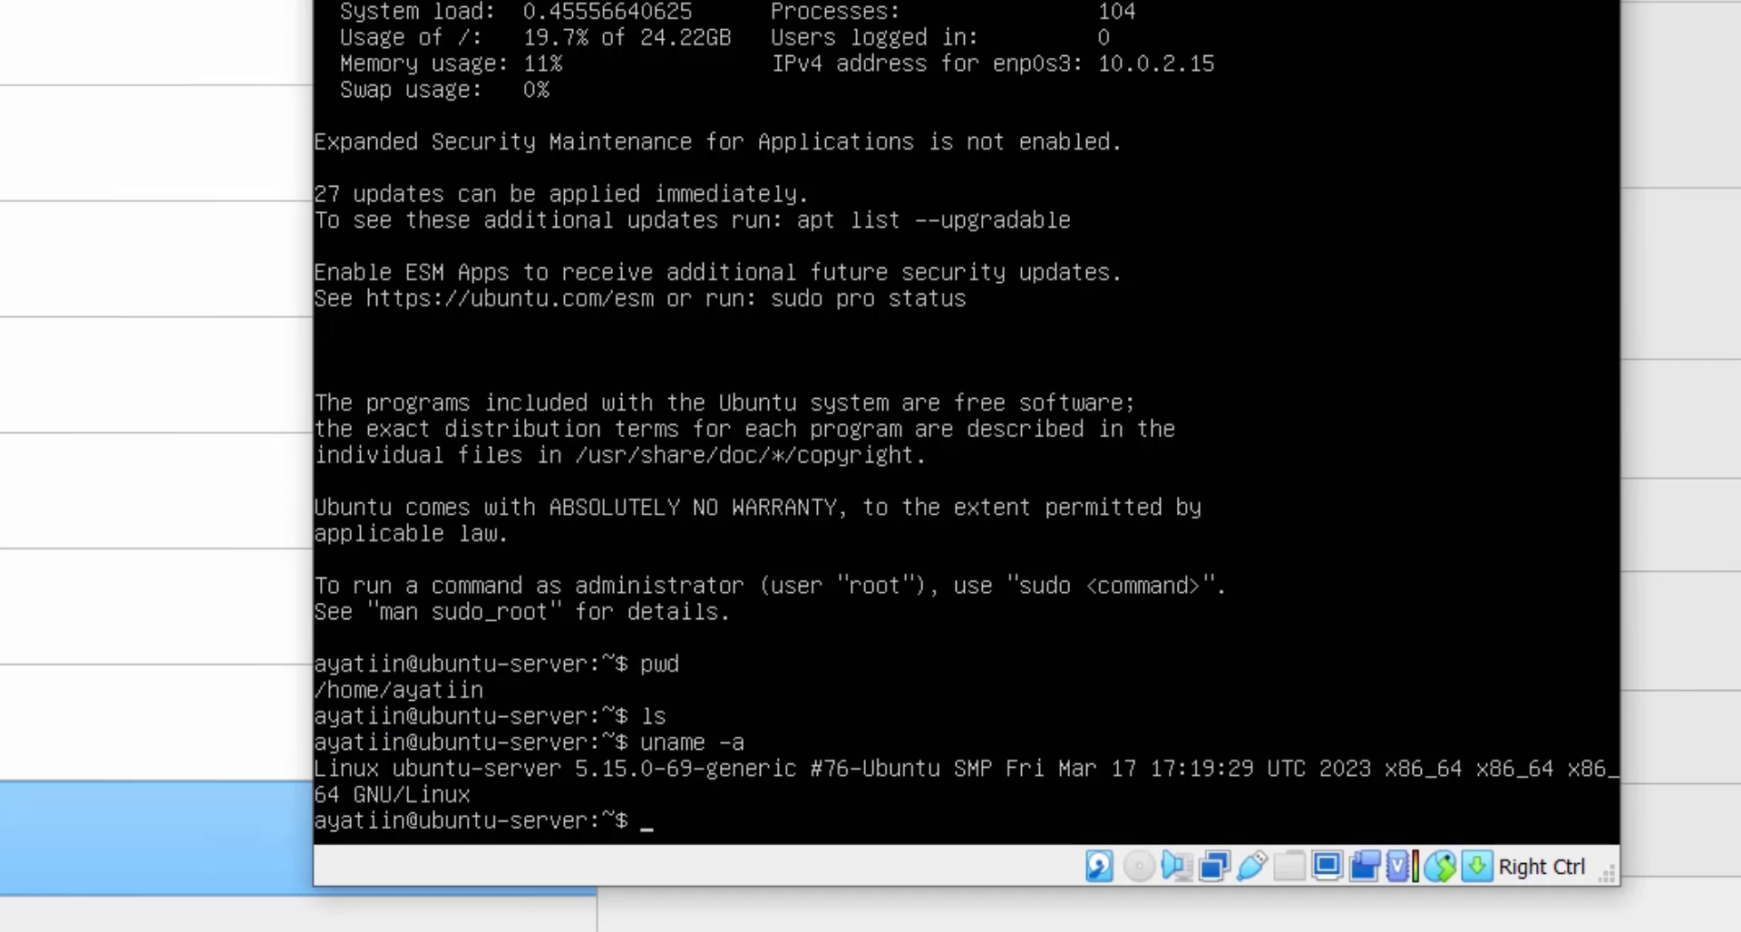
type("lsb_release -")
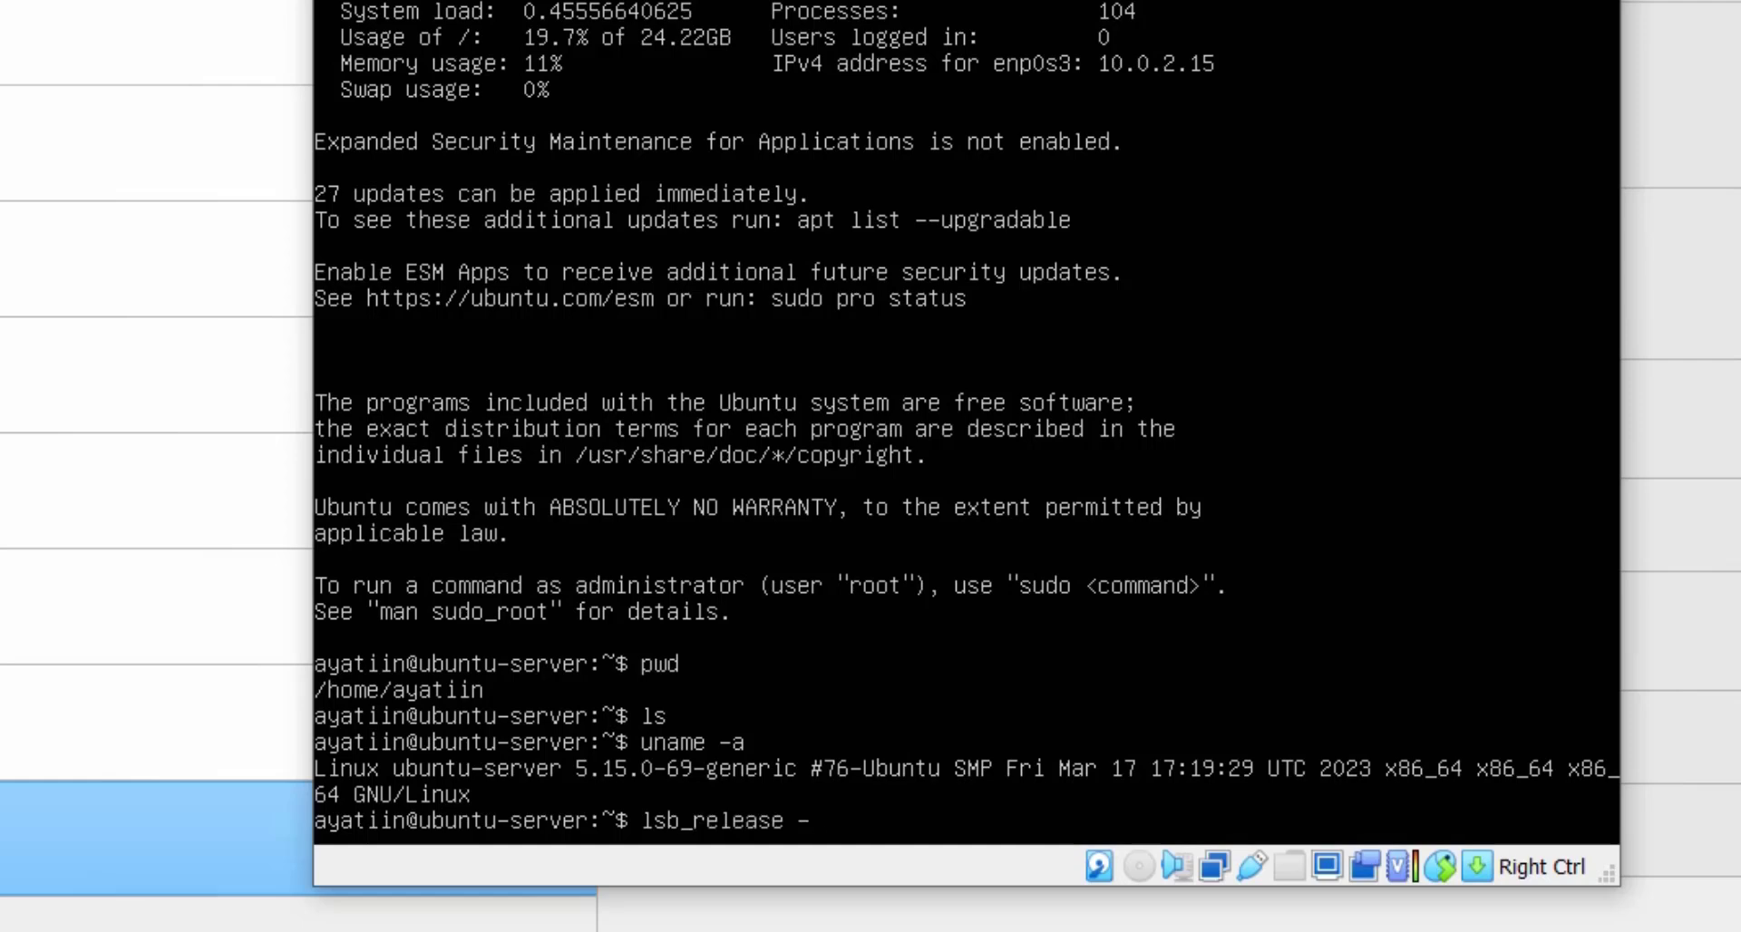
type("a")
key("Return")
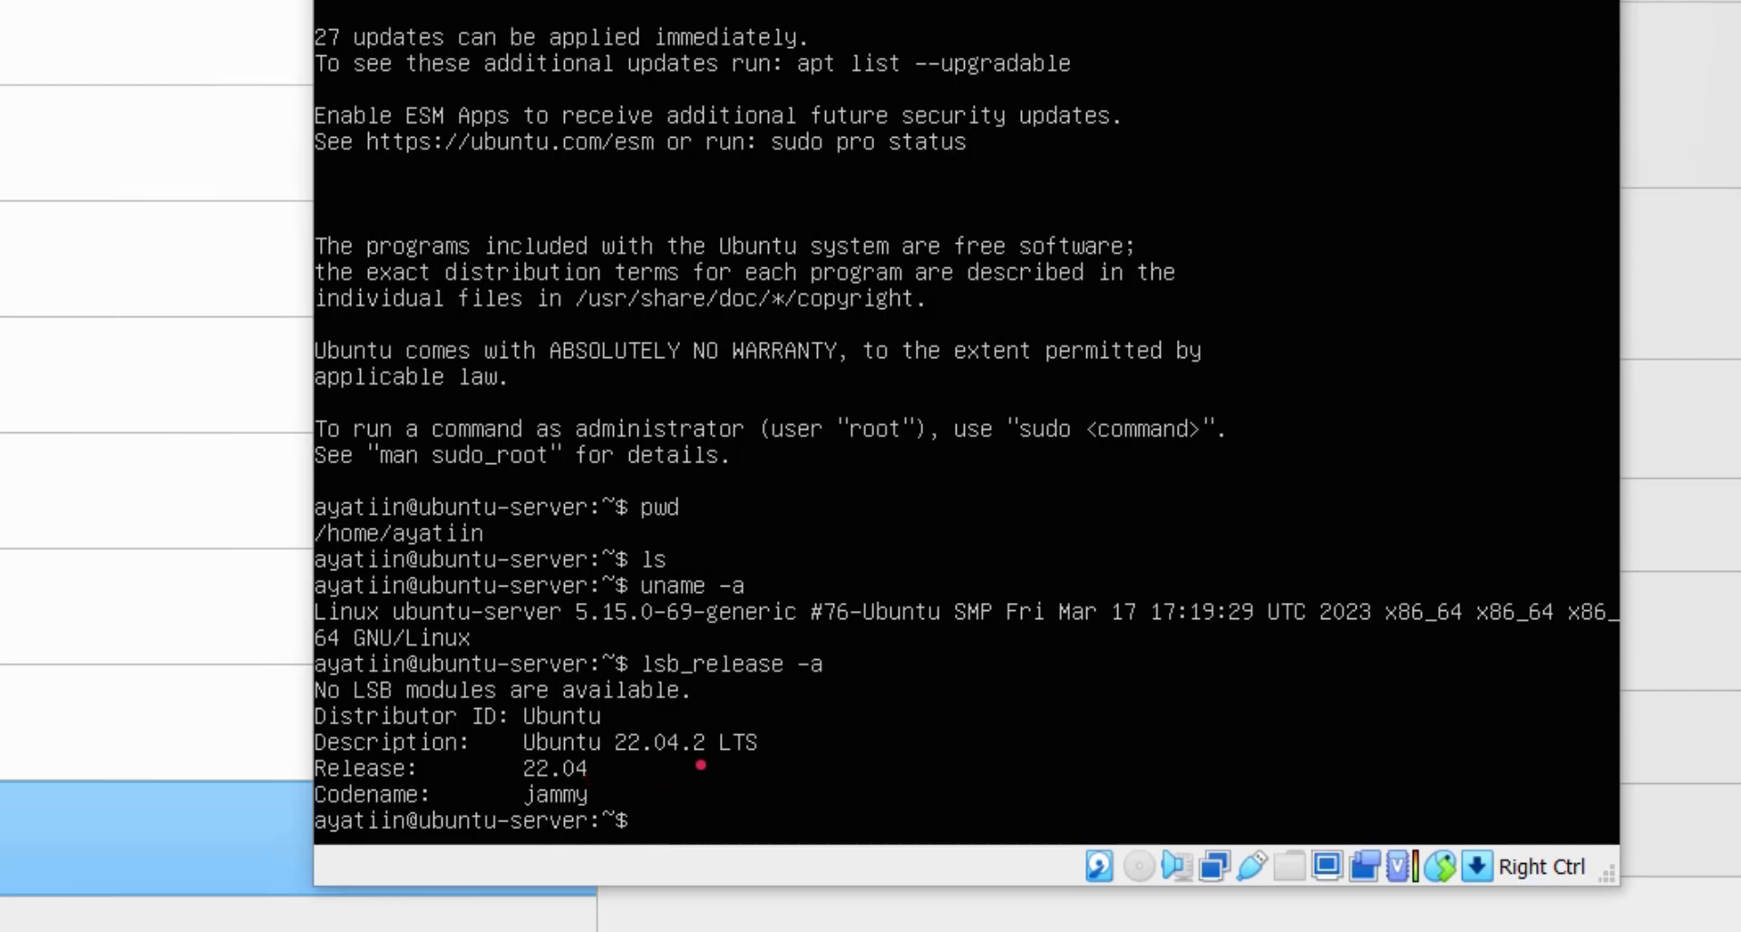
Mark the 22.04.2 LTS release and LSB details in red, then clear the marks.
left_click_drag(649, 766, 789, 729)
left_click_drag(631, 699, 517, 684)
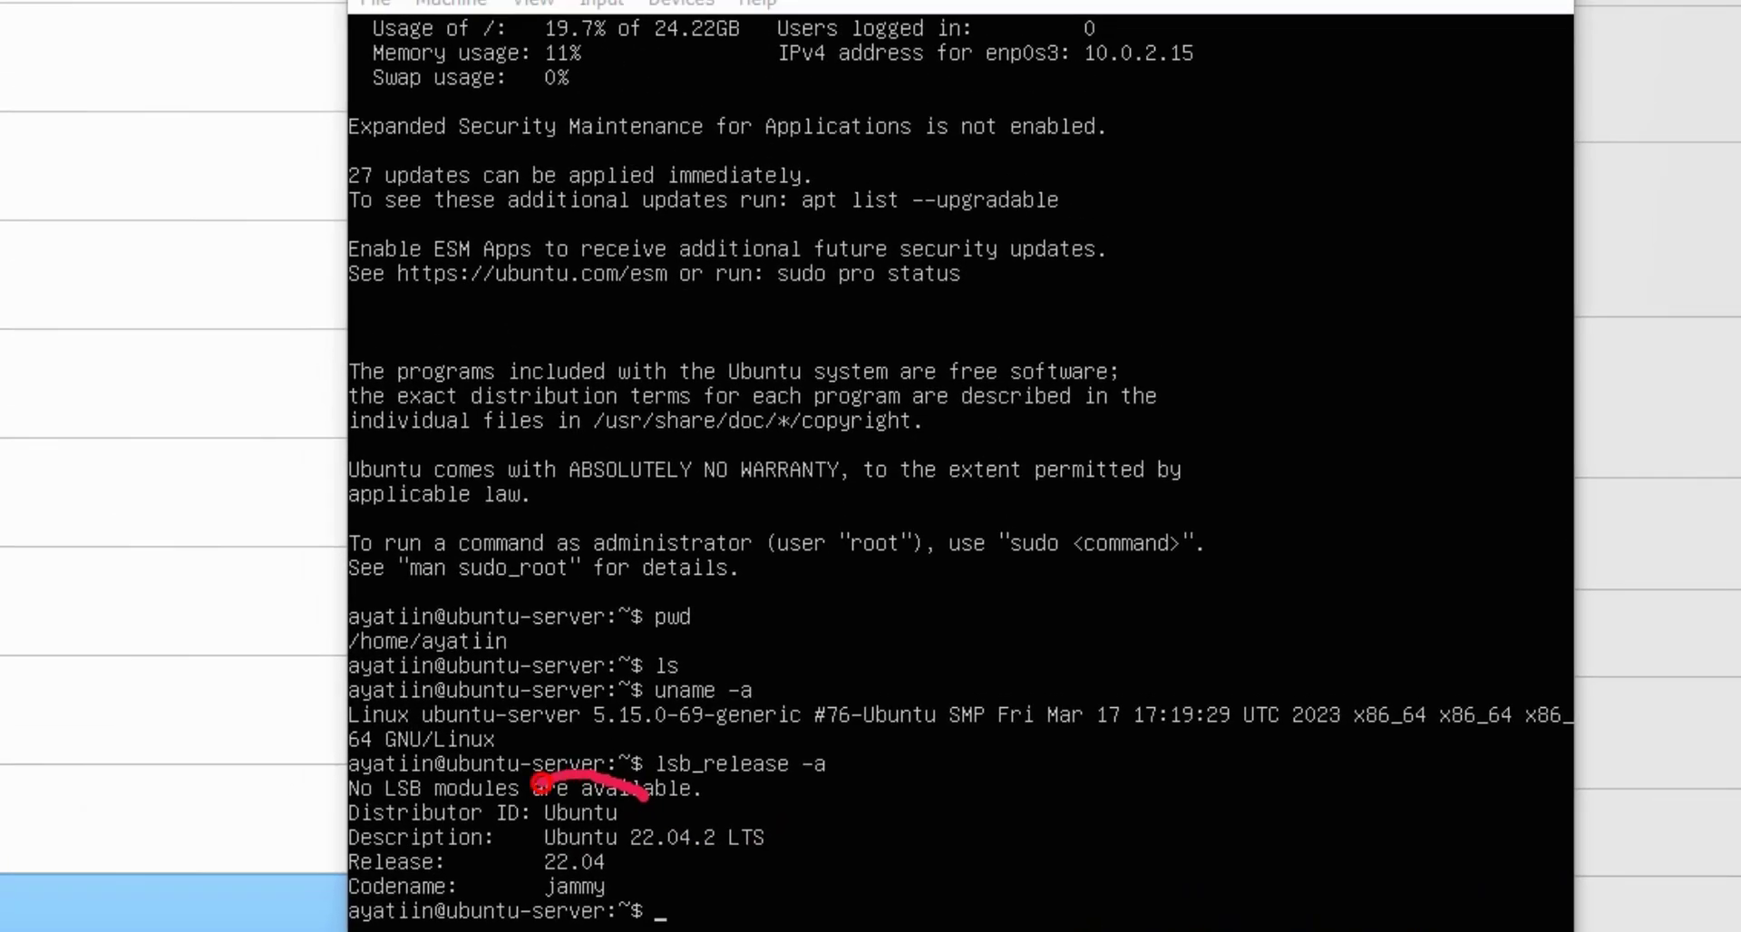
mouse_move(538, 781)
left_mouse_down()
mouse_move(544, 830)
mouse_move(627, 801)
left_mouse_up()
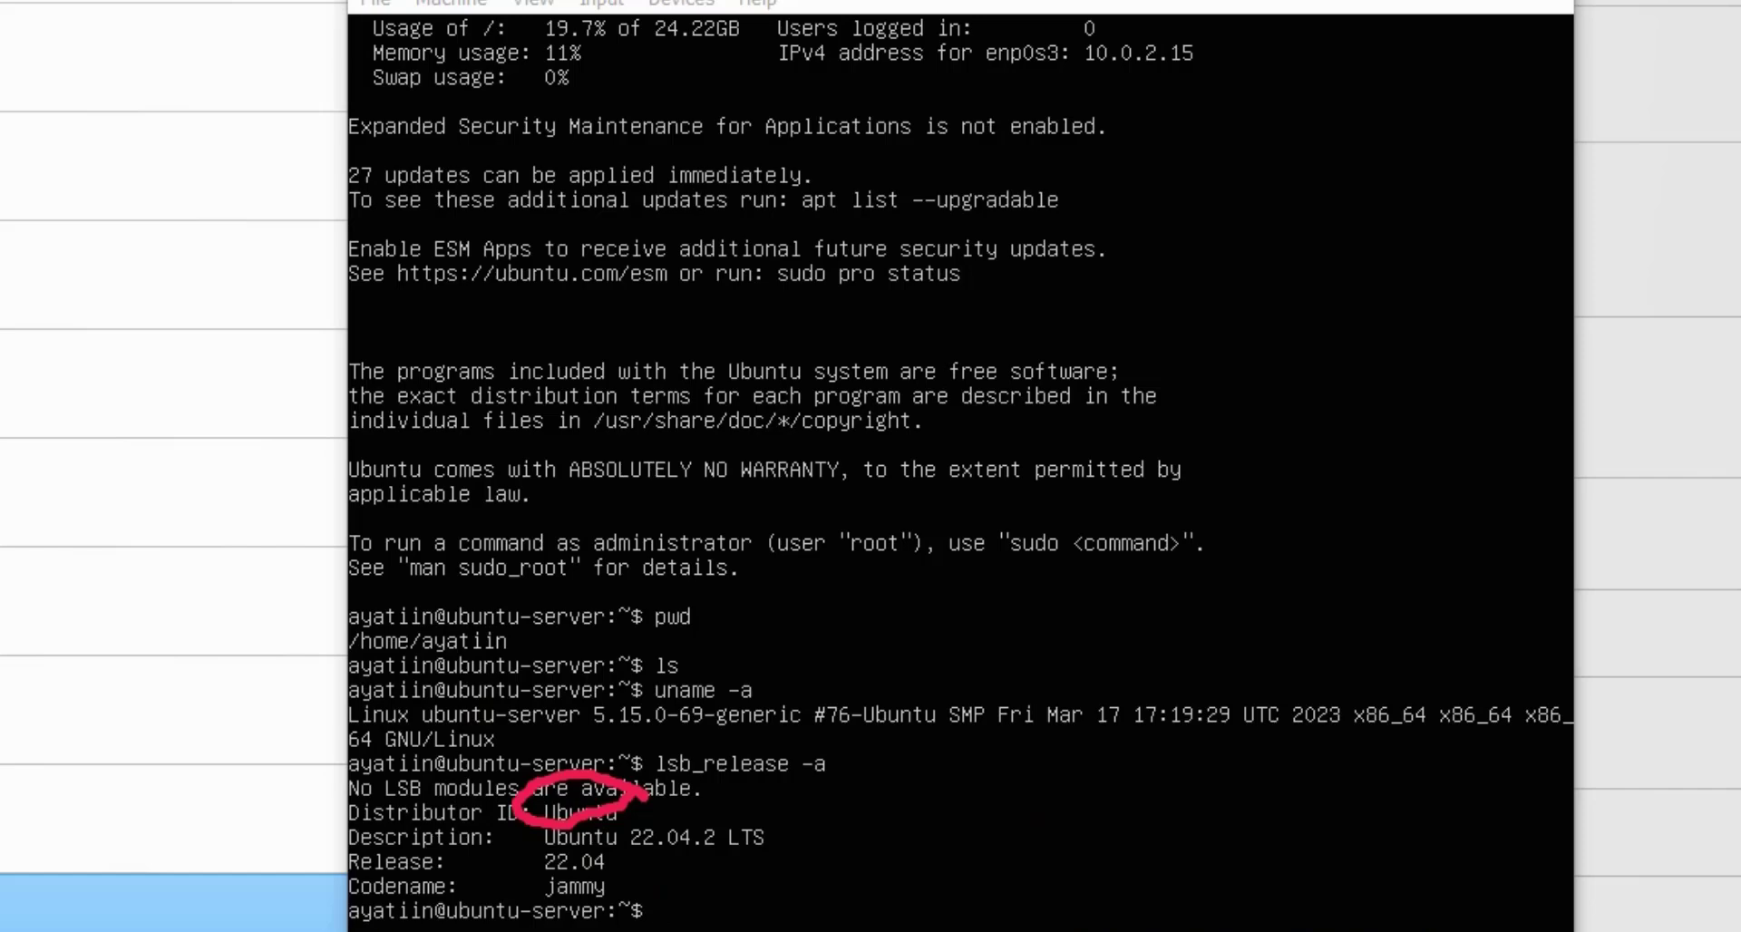
key("Escape")
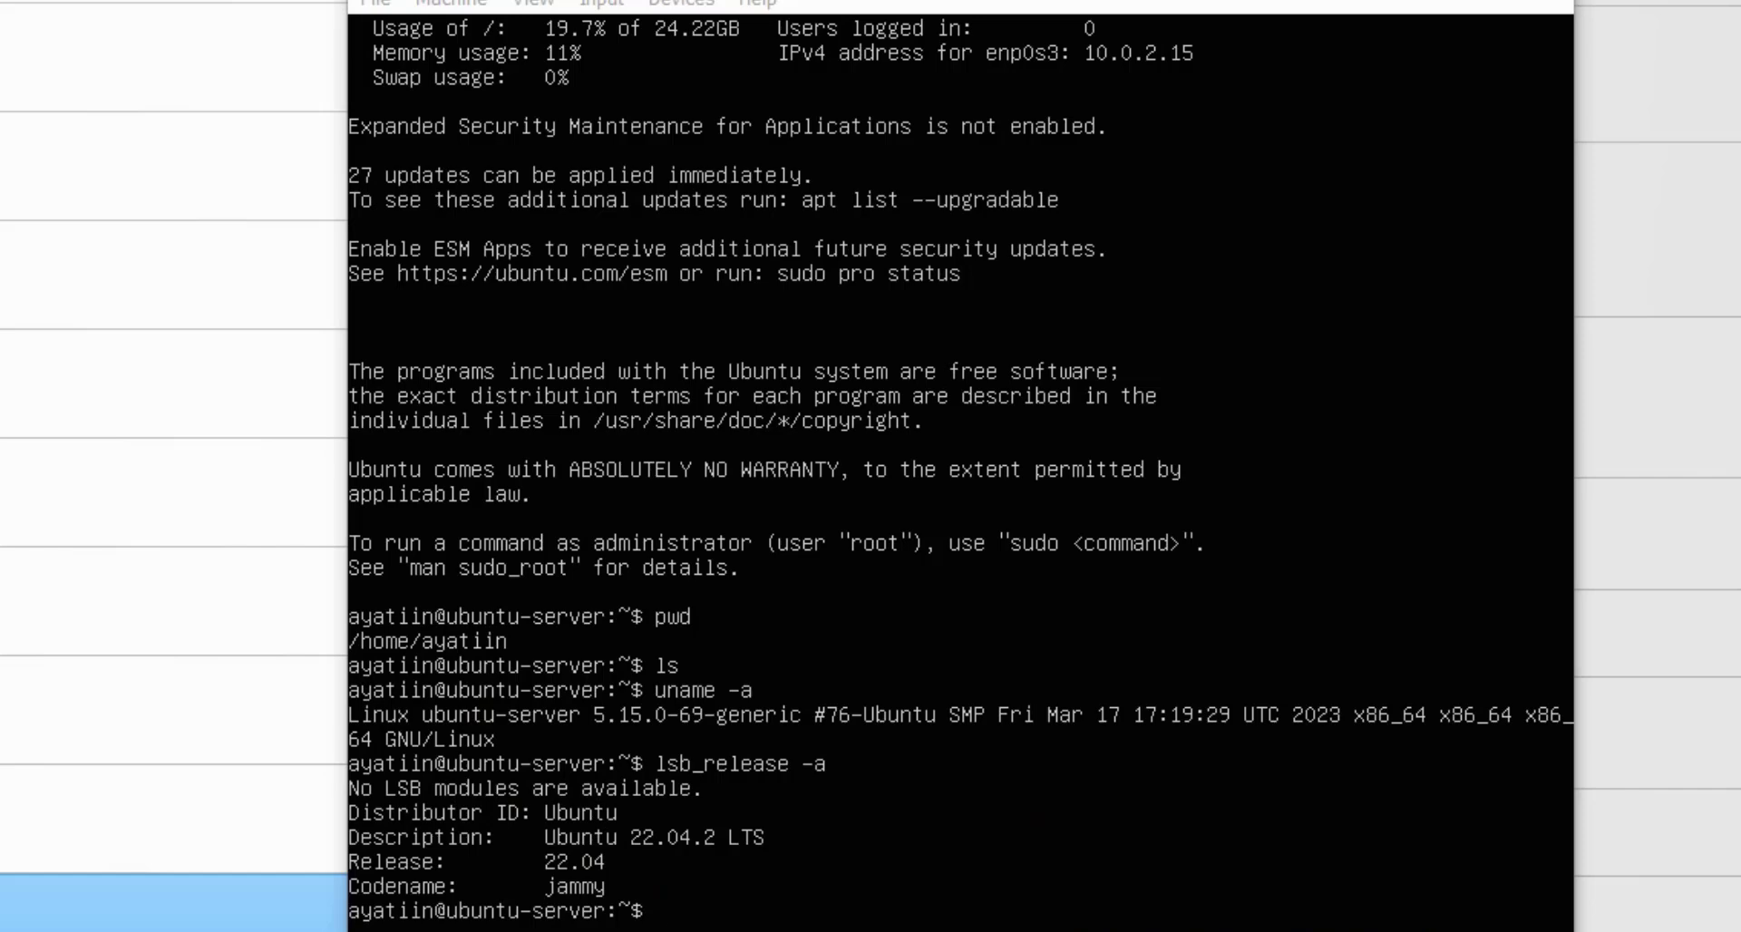